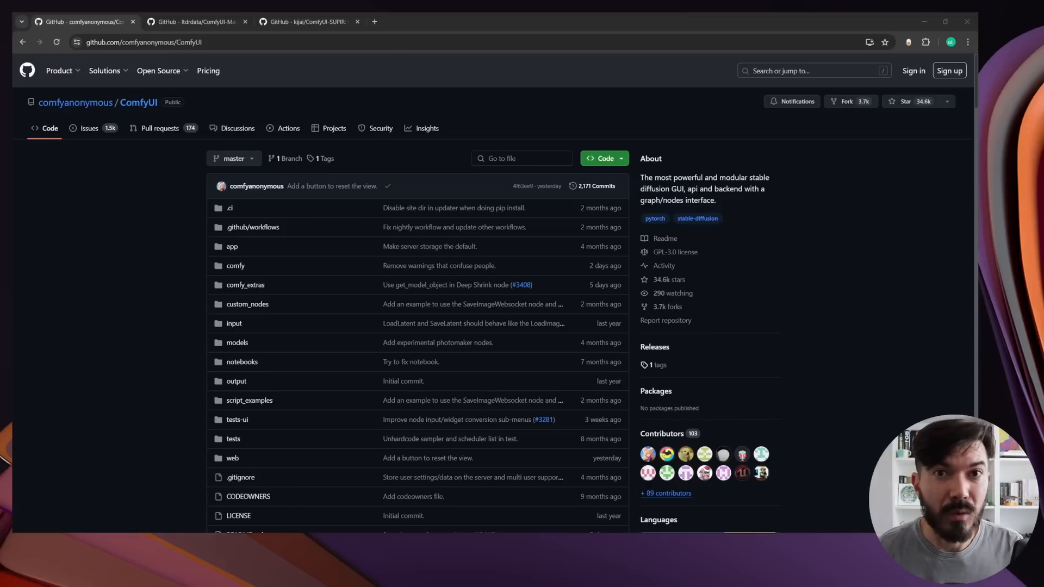
# Copy the HTTPS clone URL of the ComfyUI repository on GitHub.
pyautogui.click(876, 140)
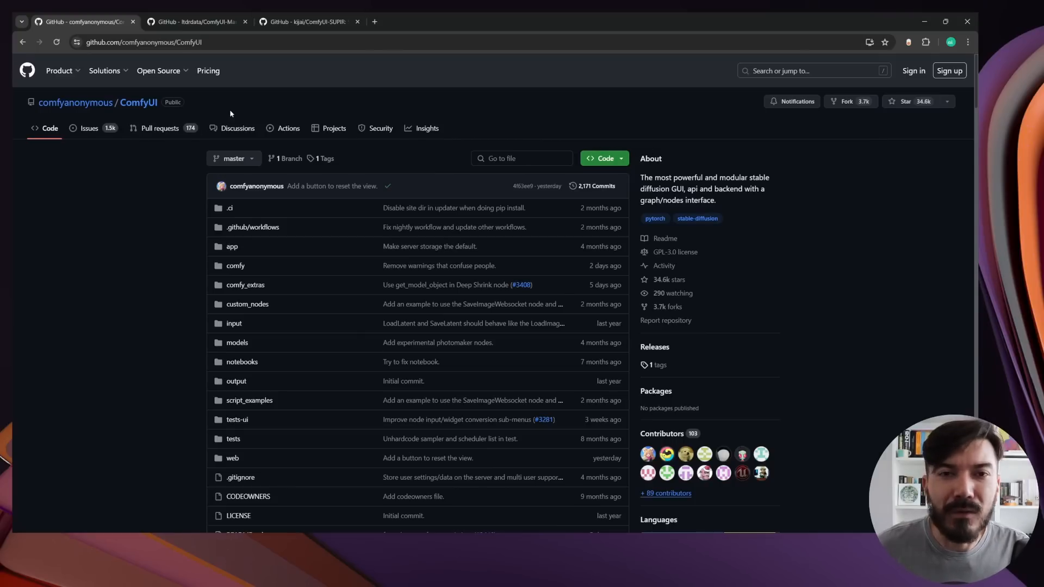
pyautogui.click(598, 159)
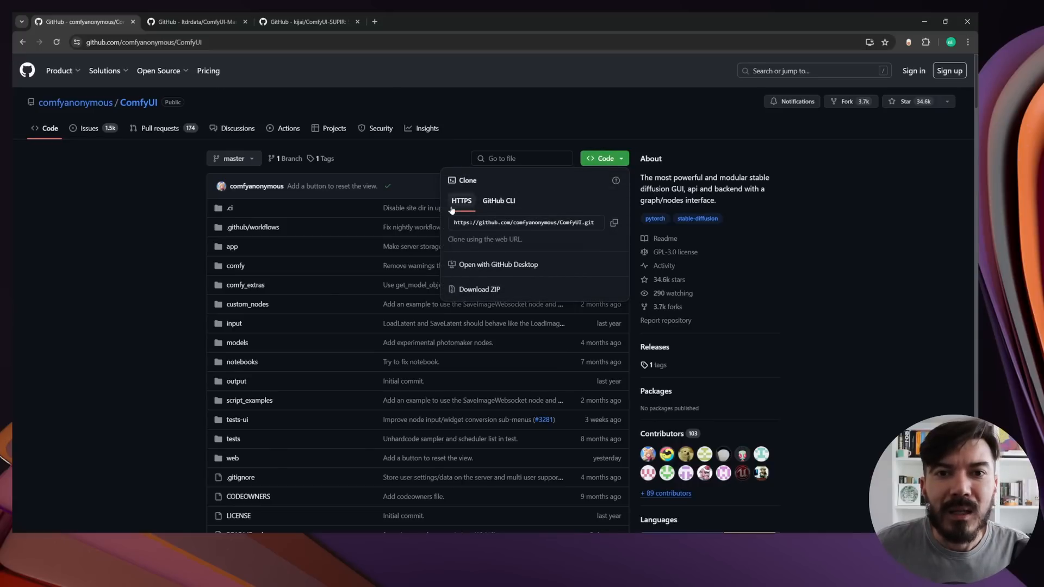
pyautogui.click(613, 223)
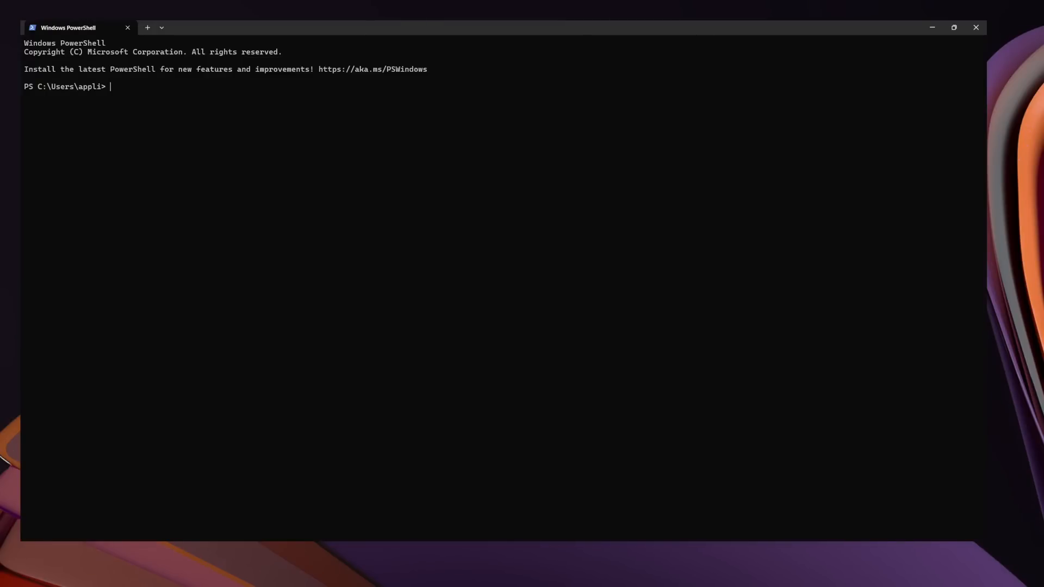
# In Windows PowerShell, change into the Apps folder and list its contents to see the existing comfy-ui folders.
pyautogui.write('cd apps')
pyautogui.press('Tab')
pyautogui.press('Return')
pyautogui.write('ls')
pyautogui.press('Return')
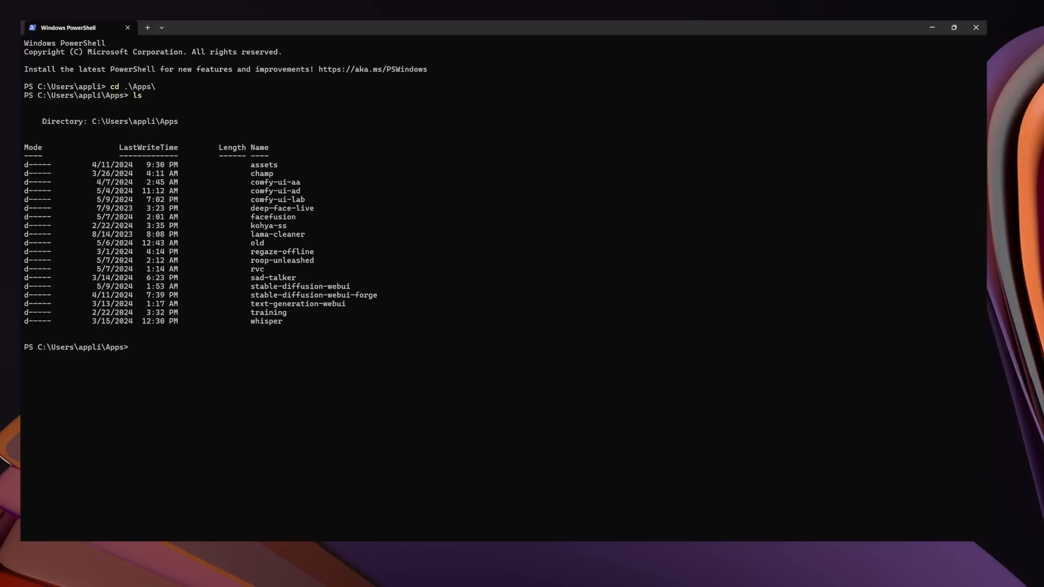
pyautogui.moveTo(250, 183); pyautogui.dragTo(305, 200)
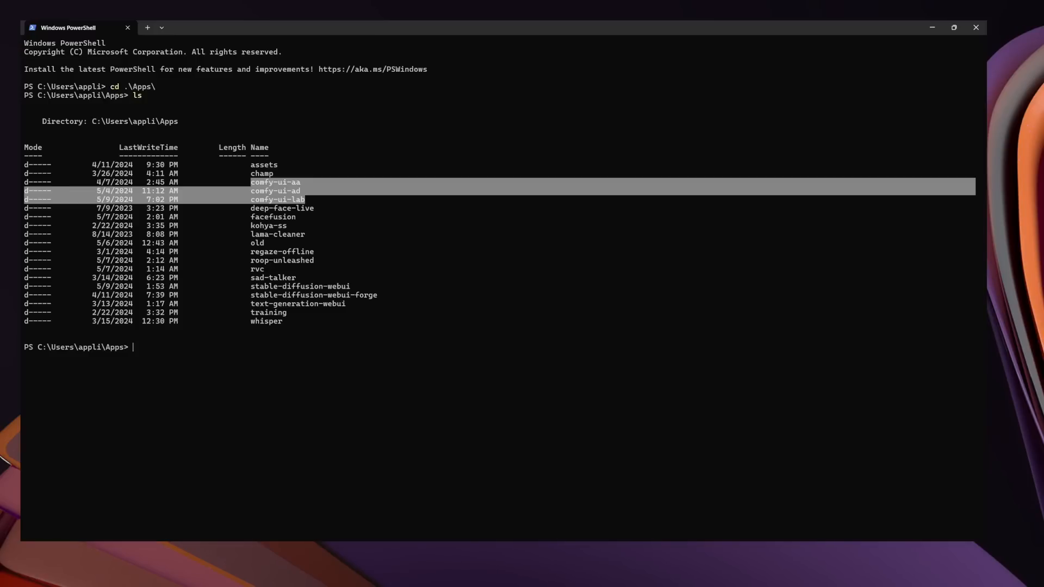
pyautogui.hotkey('ctrl', 'c')
pyautogui.write('git clone')
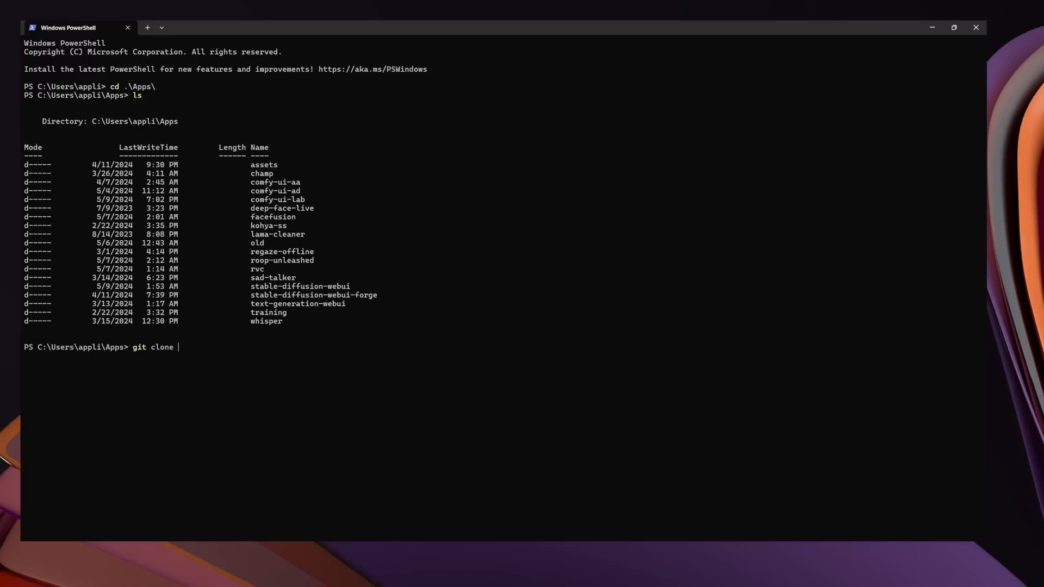
pyautogui.hotkey('ctrl', 'v')
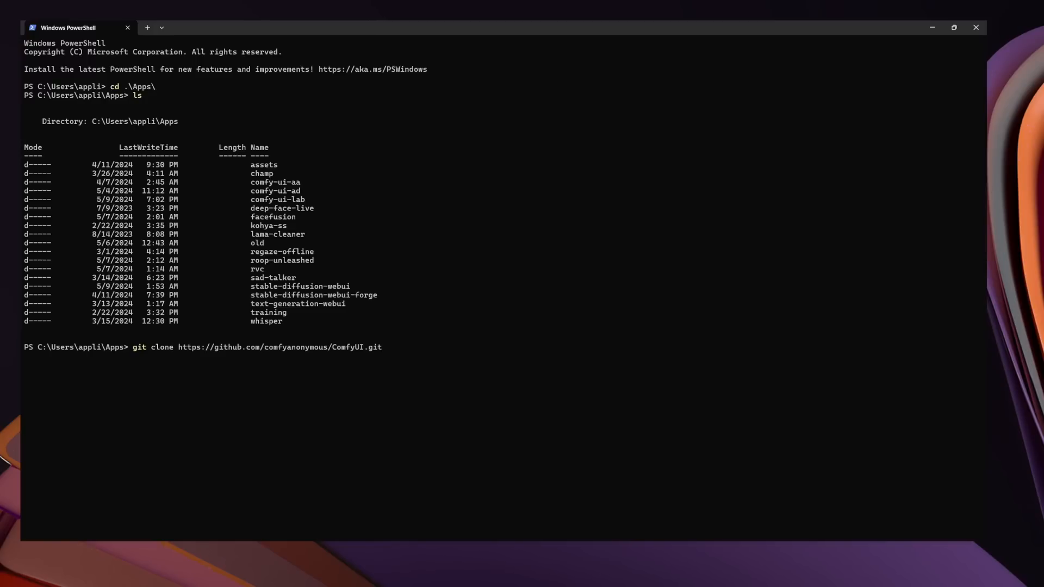
pyautogui.write('comfy-ui')
pyautogui.press('Return')
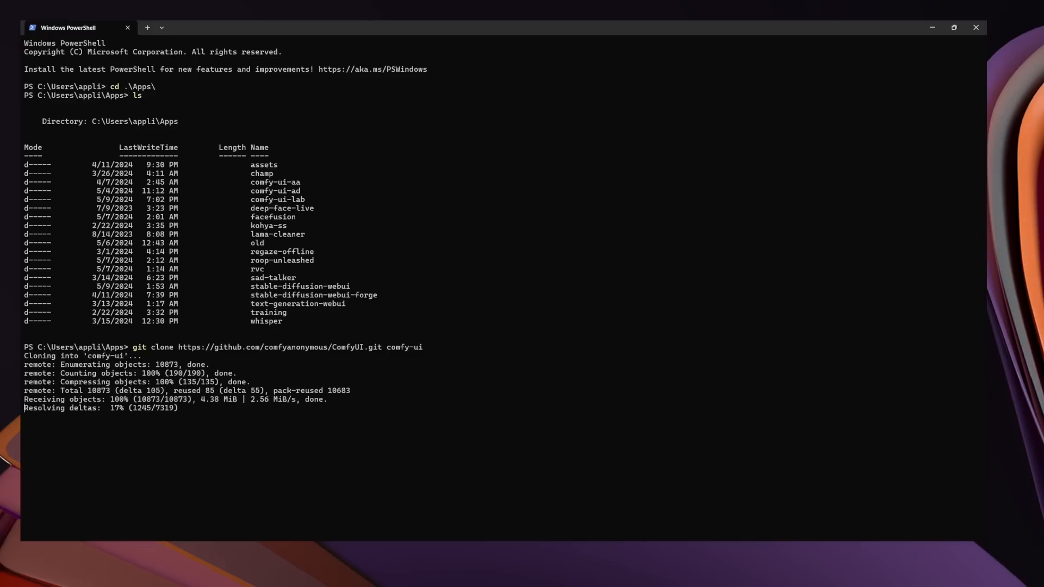
# Locate the cloned comfy-ui folder in Apps, change into it and list its contents.
pyautogui.write('ls')
pyautogui.press('Return')
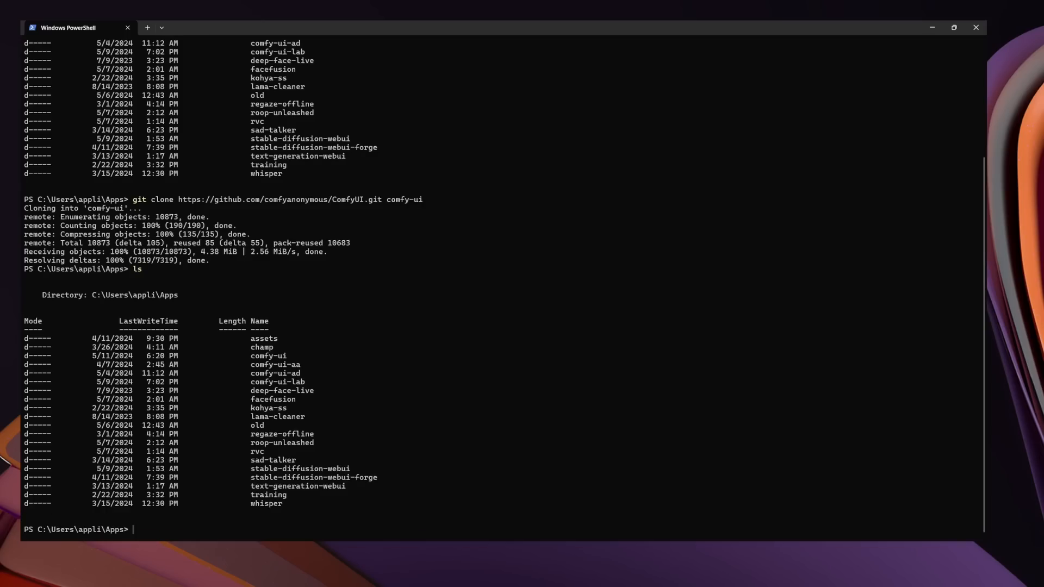
pyautogui.moveTo(251, 356); pyautogui.dragTo(287, 356)
pyautogui.write('cd .\\com')
pyautogui.write('fy')
pyautogui.press('Tab')
pyautogui.press('Return')
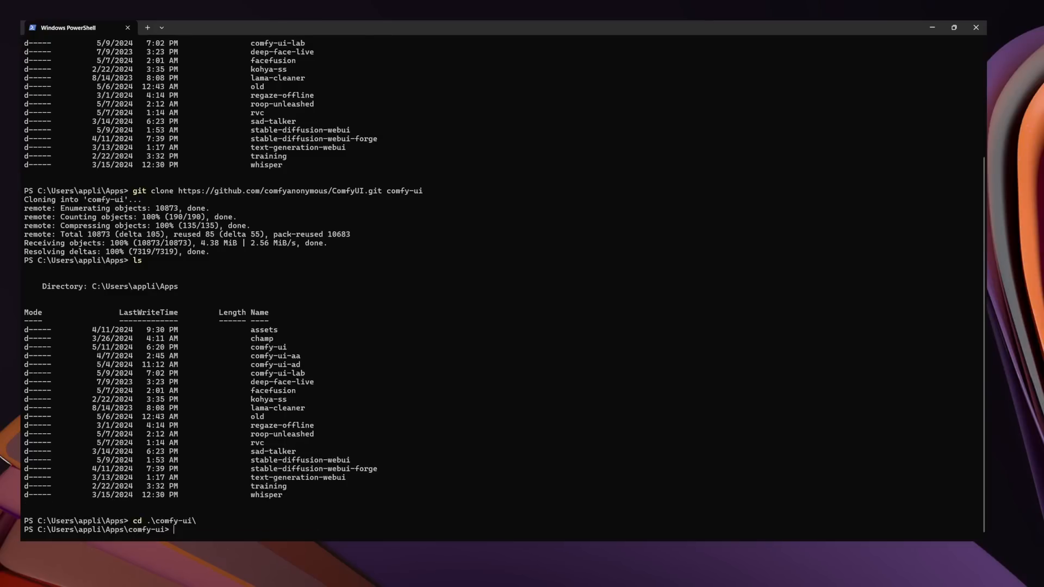
pyautogui.write('ls')
pyautogui.press('Return')
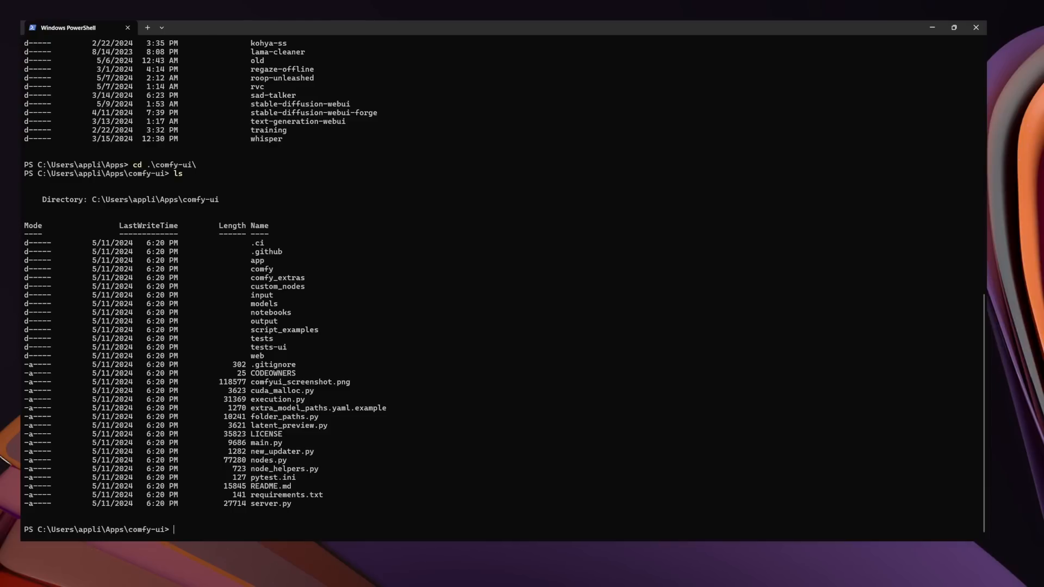
# Create a Python virtual environment named venv in the comfy-ui folder and list the folder's contents.
pyautogui.write('python -m venv venv')
pyautogui.press('Return')
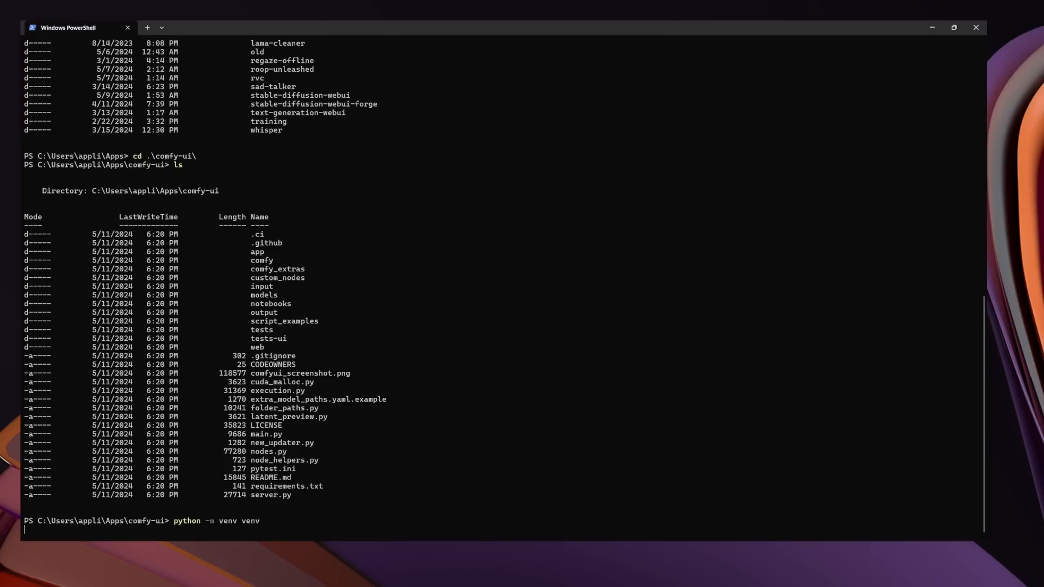
pyautogui.moveTo(241, 521); pyautogui.dragTo(259, 521)
pyautogui.write('ls')
pyautogui.press('Return')
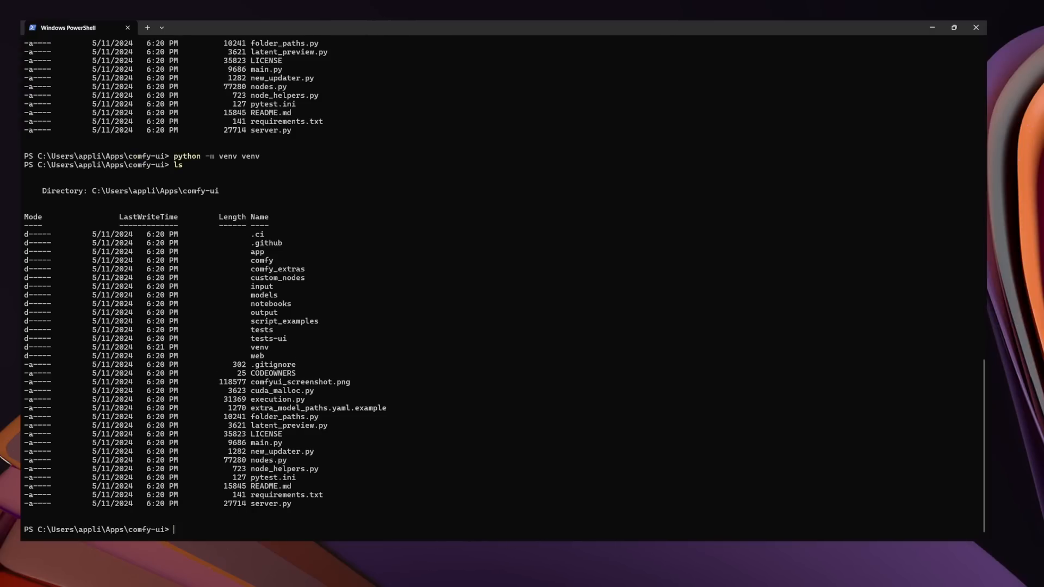
# Activate the virtual environment by running the .\venv\Scripts\activate script.
pyautogui.moveTo(250, 347); pyautogui.dragTo(269, 347)
pyautogui.hotkey('ctrl', 'c')
pyautogui.write('venv')
pyautogui.press('Tab')
pyautogui.write('Sc')
pyautogui.press('Tab')
pyautogui.write('ac')
pyautogui.press('Tab')
pyautogui.press('Return')
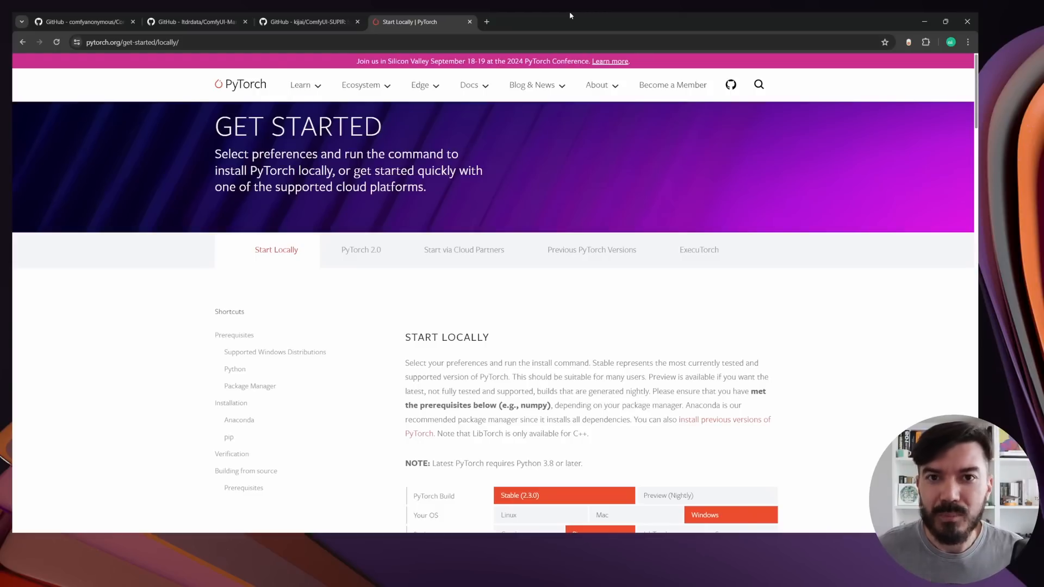
# Copy PyTorch's stable Windows Pip install command for CUDA 11.8 from the Get Started page and run it in PowerShell.
pyautogui.scroll(-4, 586, 171)
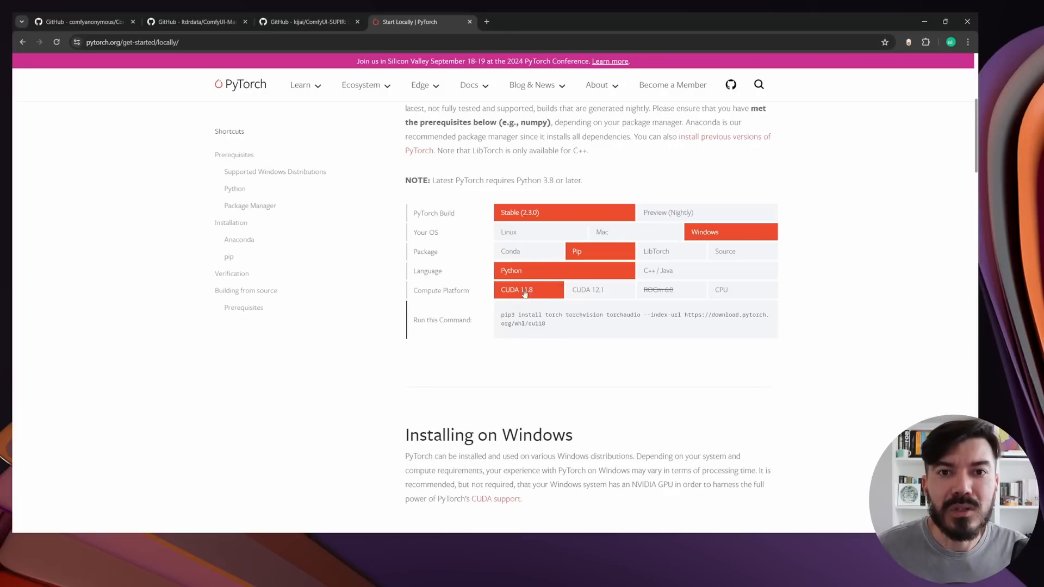
pyautogui.moveTo(545, 323); pyautogui.dragTo(501, 314)
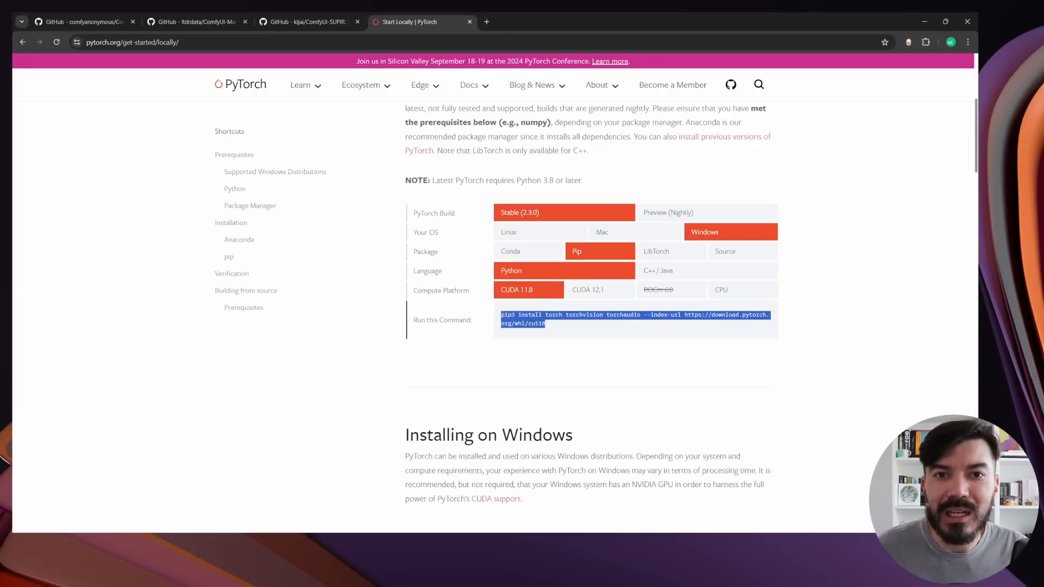
pyautogui.click(552, 329)
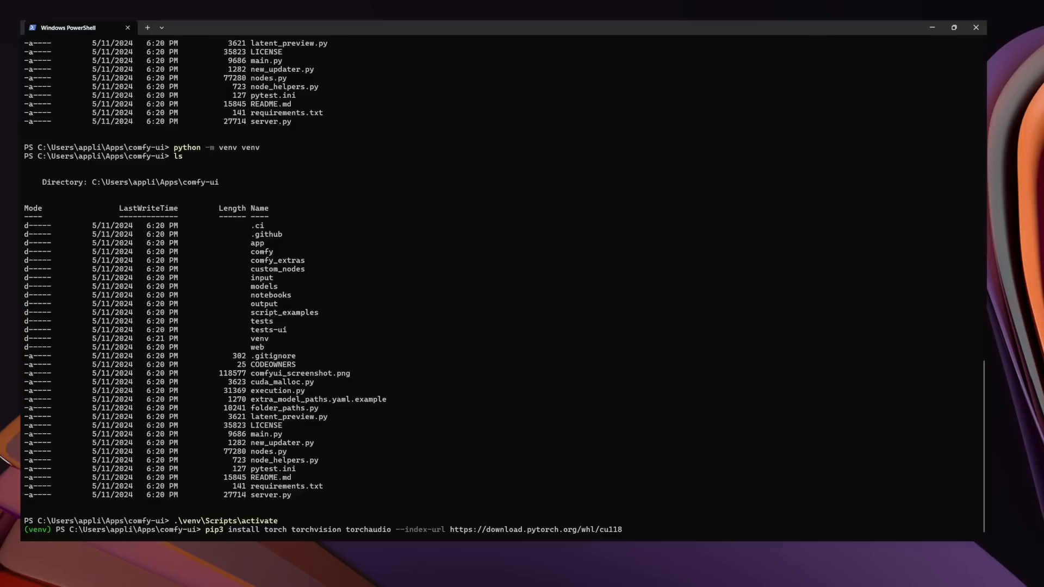
pyautogui.press('Return')
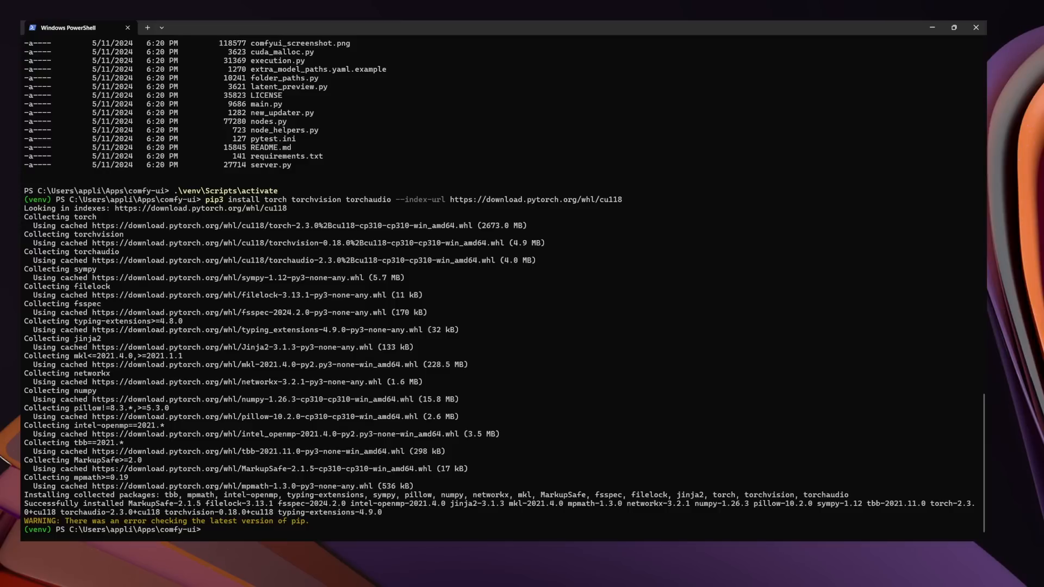
# List the comfy-ui folder's contents to find the requirements file.
pyautogui.write('cat')
pyautogui.press('BackSpace')
pyautogui.press('BackSpace')
pyautogui.press('BackSpace')
pyautogui.write('ls')
pyautogui.press('Return')
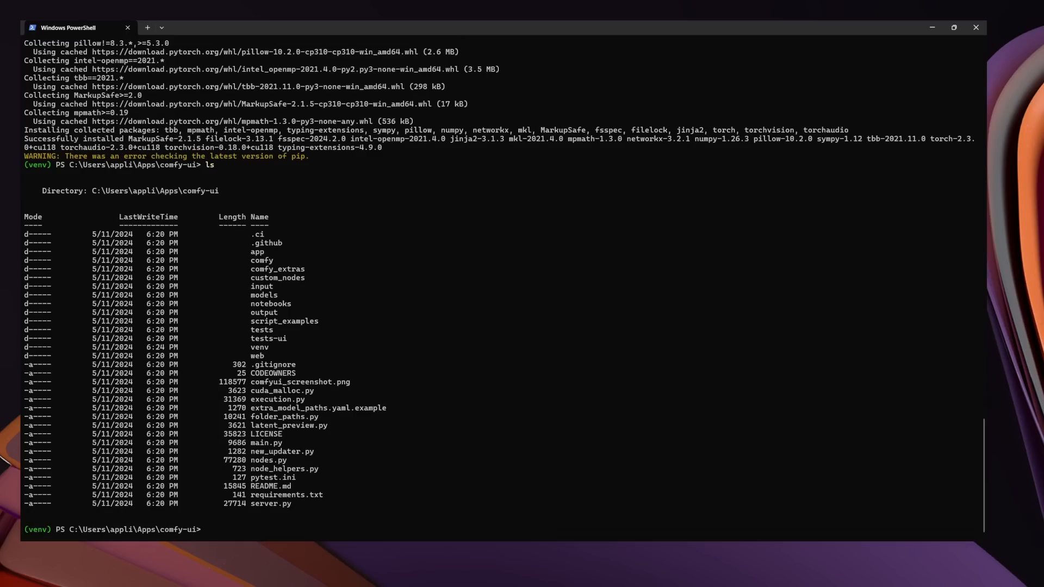
# Print requirements.txt with cat and review the torch entry and the other listed dependencies.
pyautogui.moveTo(251, 495); pyautogui.dragTo(323, 494)
pyautogui.hotkey('ctrl', 'c')
pyautogui.write('cat requi')
pyautogui.press('Tab')
pyautogui.press('Return')
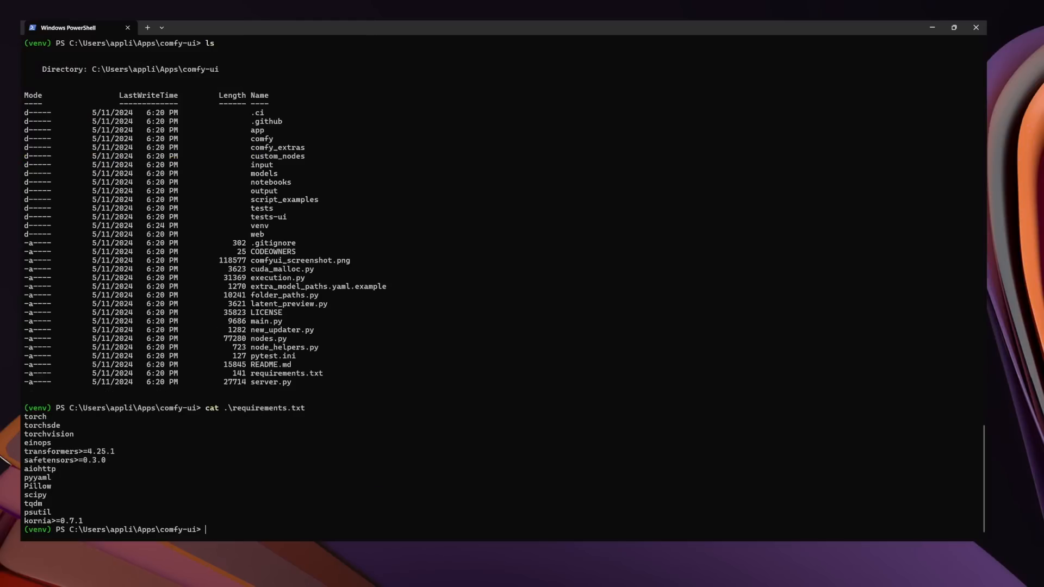
pyautogui.moveTo(24, 417); pyautogui.dragTo(47, 416)
pyautogui.moveTo(23, 425); pyautogui.dragTo(87, 521)
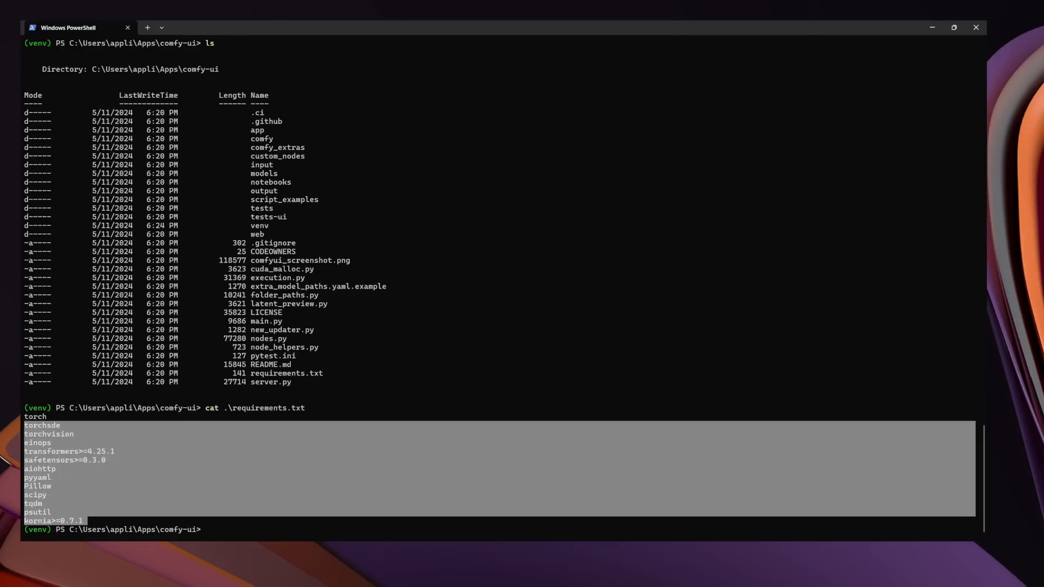
# Install the project's dependencies with pip install -r requirements.txt.
pyautogui.write('pip install -r requirements.txt')
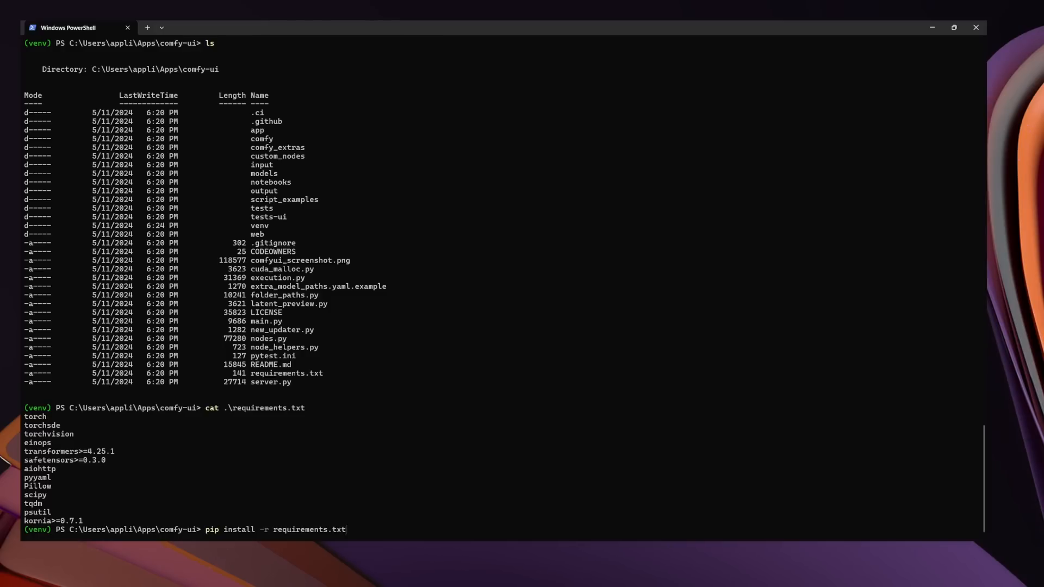
pyautogui.press('Return')
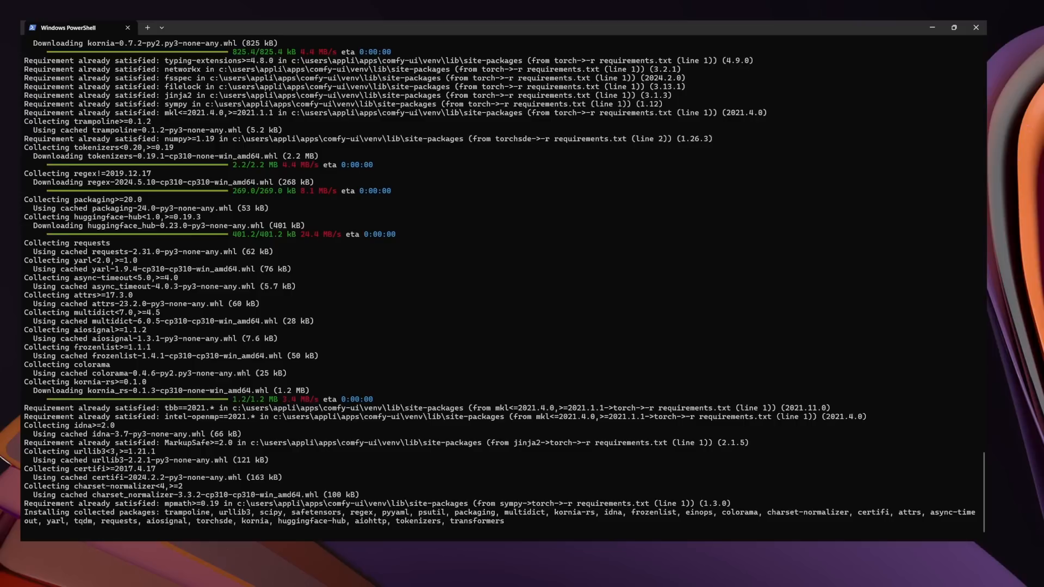
pyautogui.moveTo(33, 251); pyautogui.dragTo(128, 251)
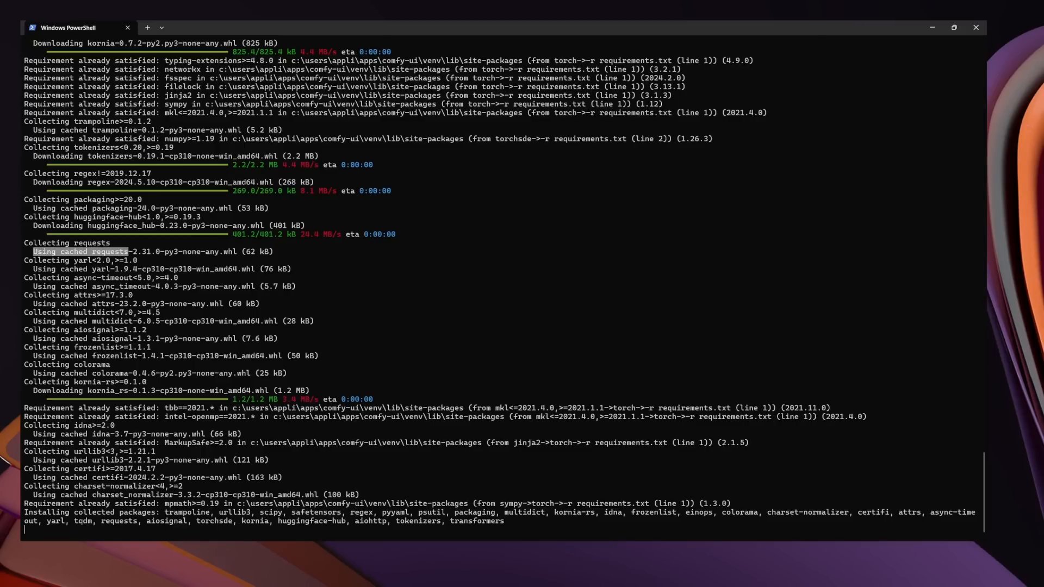
pyautogui.hotkey('ctrl', 'c')
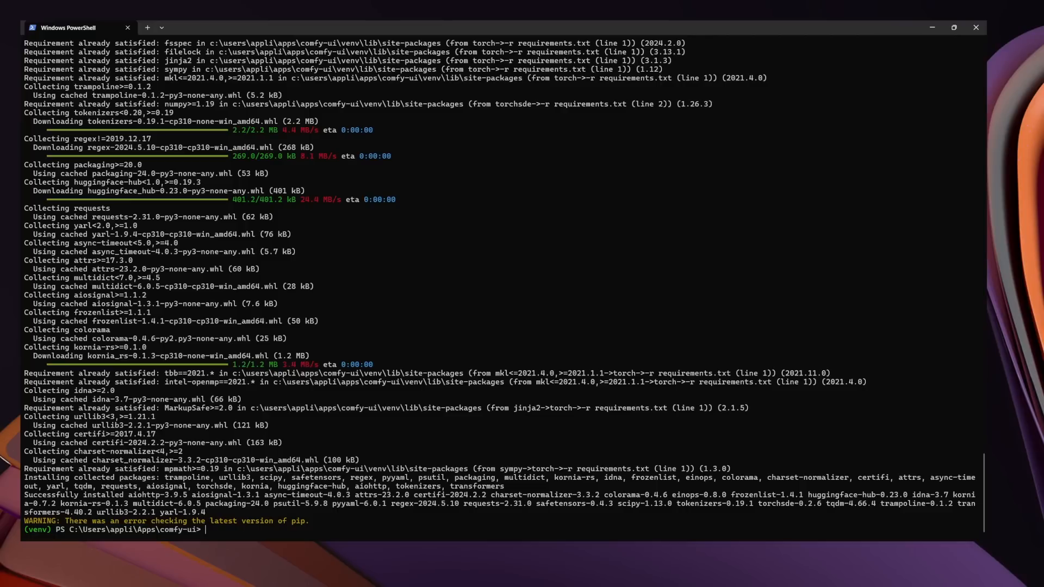
# Find main.py in the folder listing and start the ComfyUI server by running it with python, checking the detected GPU.
pyautogui.write('ls')
pyautogui.press('Return')
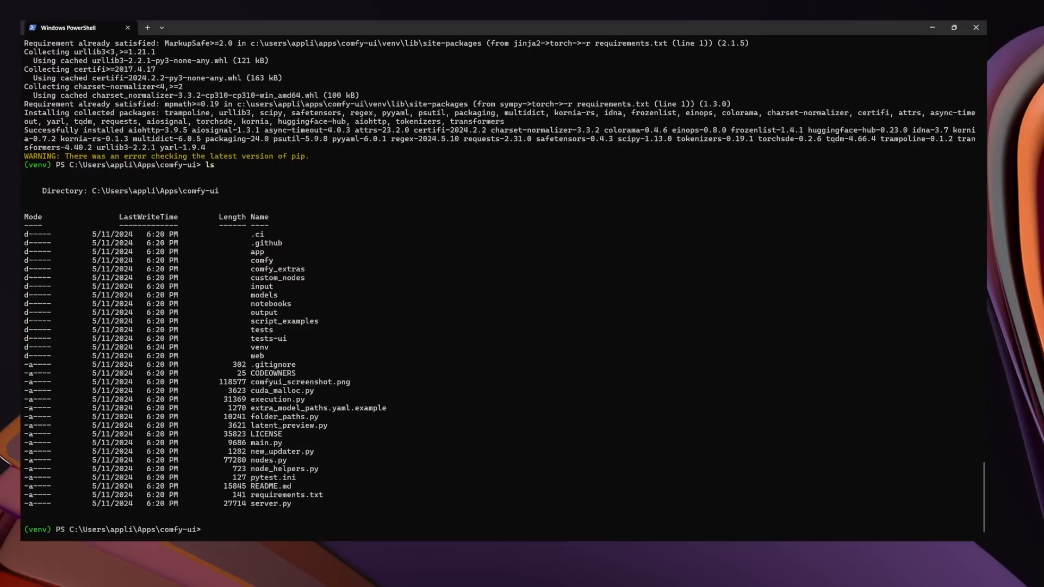
pyautogui.moveTo(246, 443); pyautogui.dragTo(286, 443)
pyautogui.hotkey('ctrl', 'c')
pyautogui.write('python')
pyautogui.write('.\\main.py')
pyautogui.press('Return')
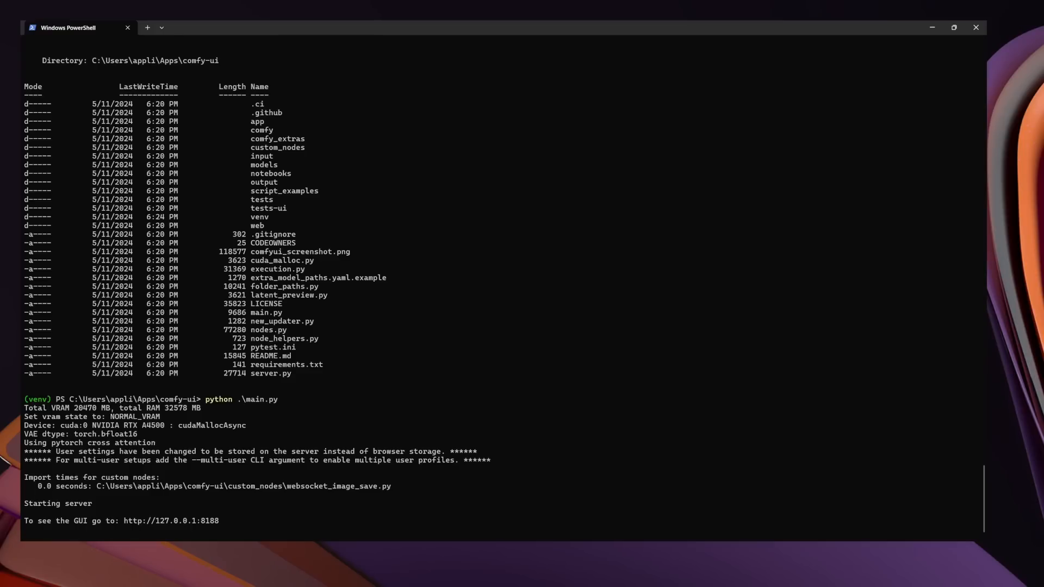
pyautogui.moveTo(92, 425); pyautogui.dragTo(165, 425)
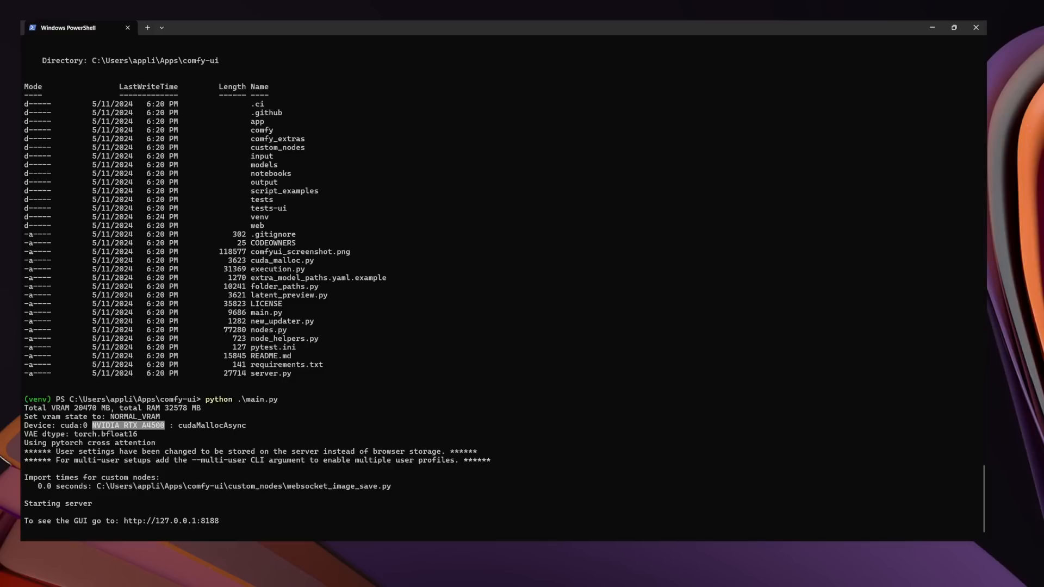
pyautogui.hotkey('ctrl', 'c')
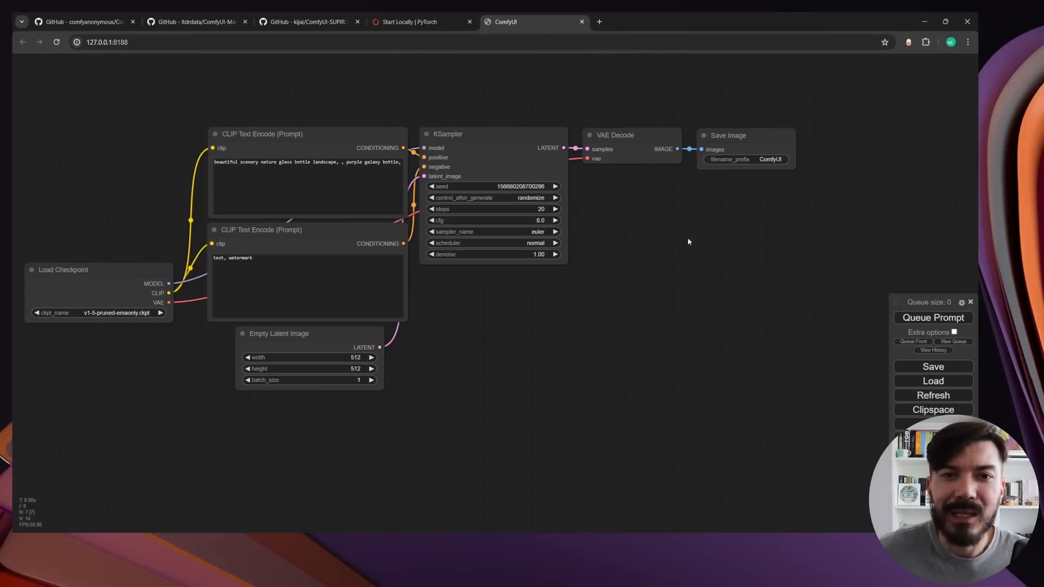
# In the ComfyUI browser tab, replace the default graph with the SUPIR upscale workflow and dismiss the missing-nodes message.
pyautogui.click(933, 423)
pyautogui.click(537, 100)
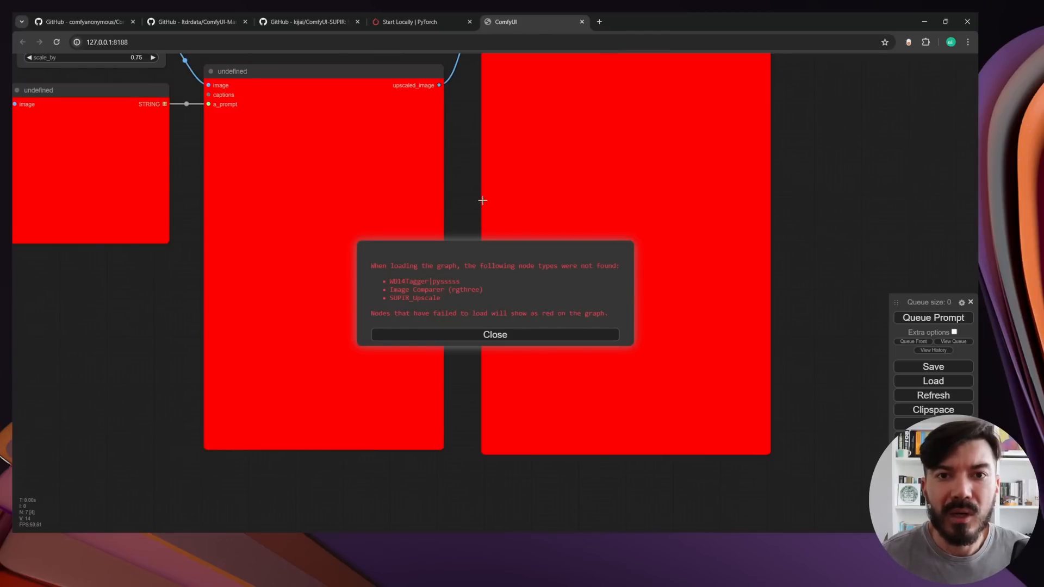
pyautogui.click(486, 333)
pyautogui.scroll(-5, 481, 323)
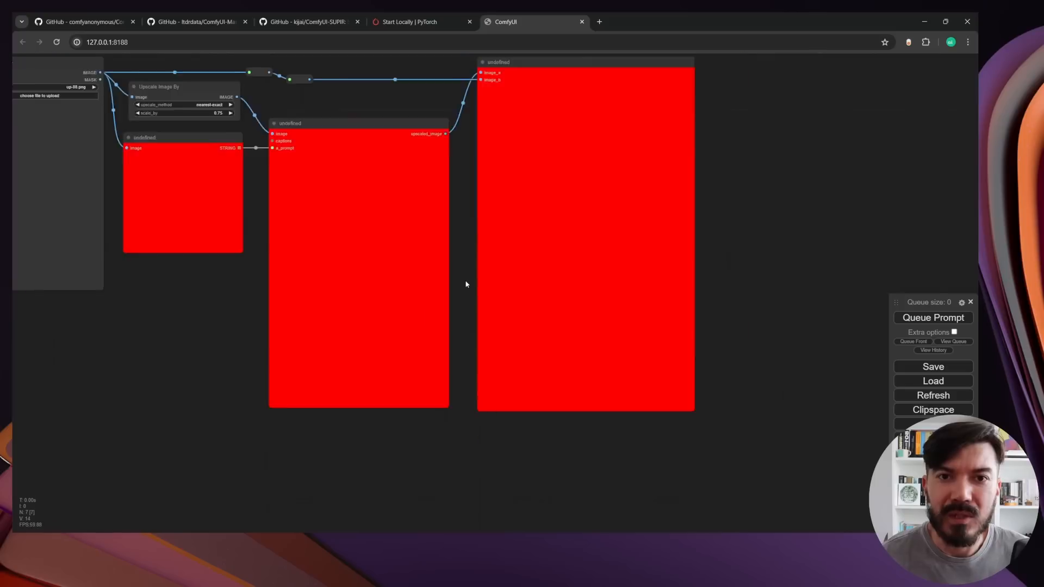
pyautogui.moveTo(462, 236); pyautogui.dragTo(567, 284)
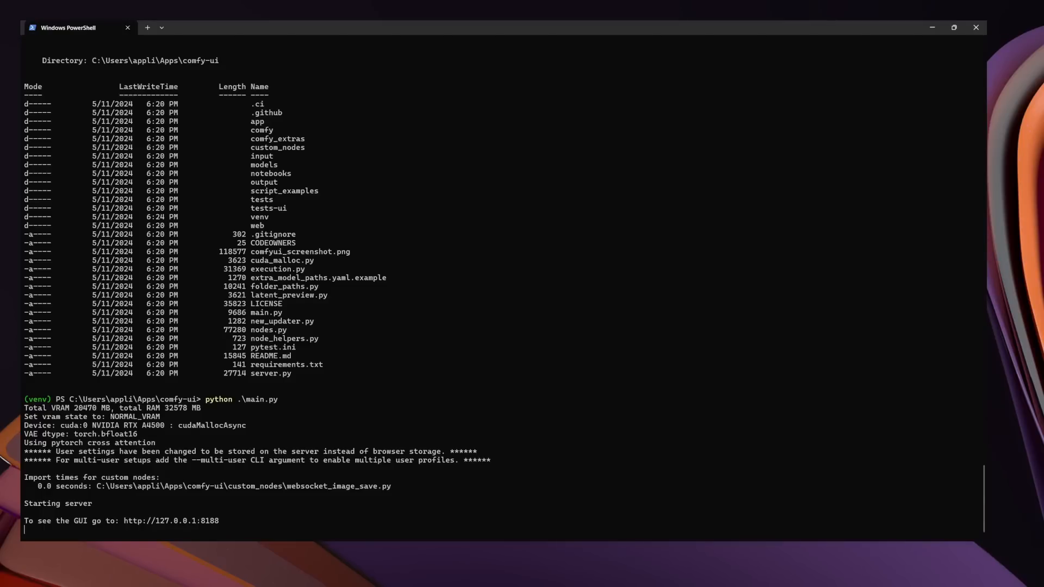
# In PowerShell, stop the running ComfyUI server and list the comfy-ui folder to locate custom_nodes.
pyautogui.hotkey('ctrl', 'c')
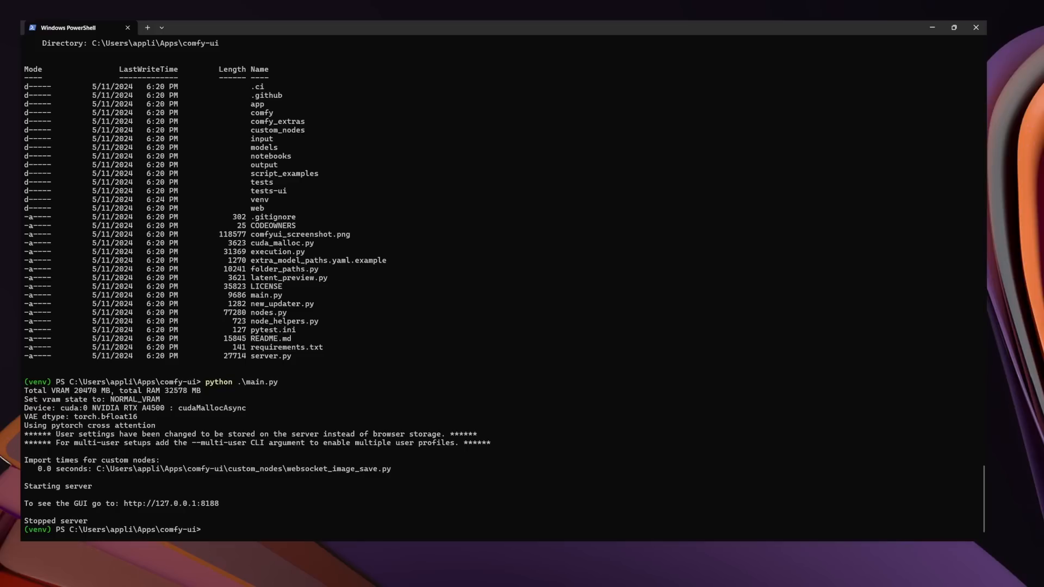
pyautogui.write('ls')
pyautogui.press('Return')
pyautogui.moveTo(251, 260); pyautogui.dragTo(305, 260)
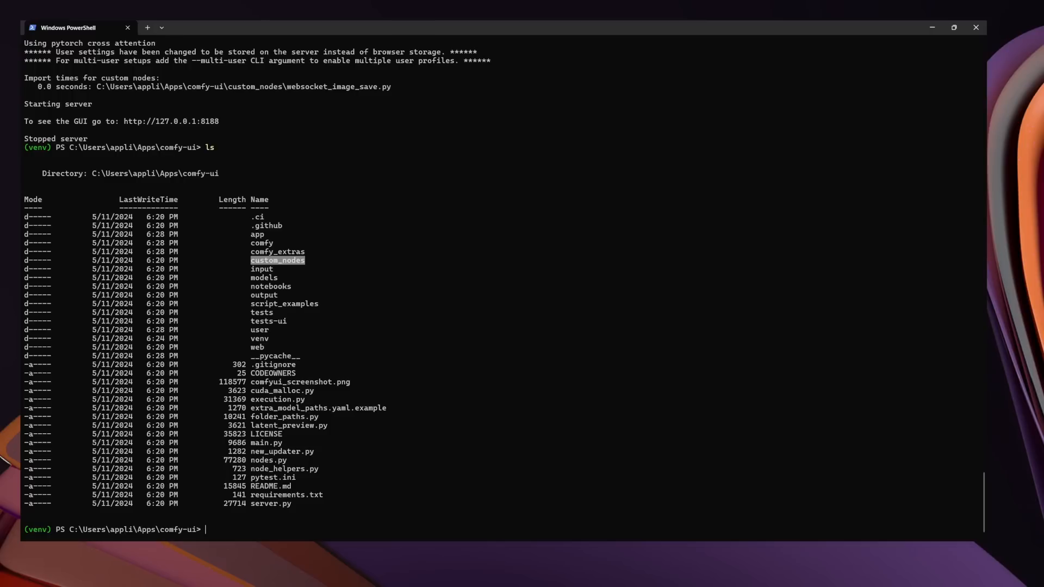
# Change into the custom_nodes folder and list its contents.
pyautogui.hotkey('ctrl', 'c')
pyautogui.write('cd .\\c')
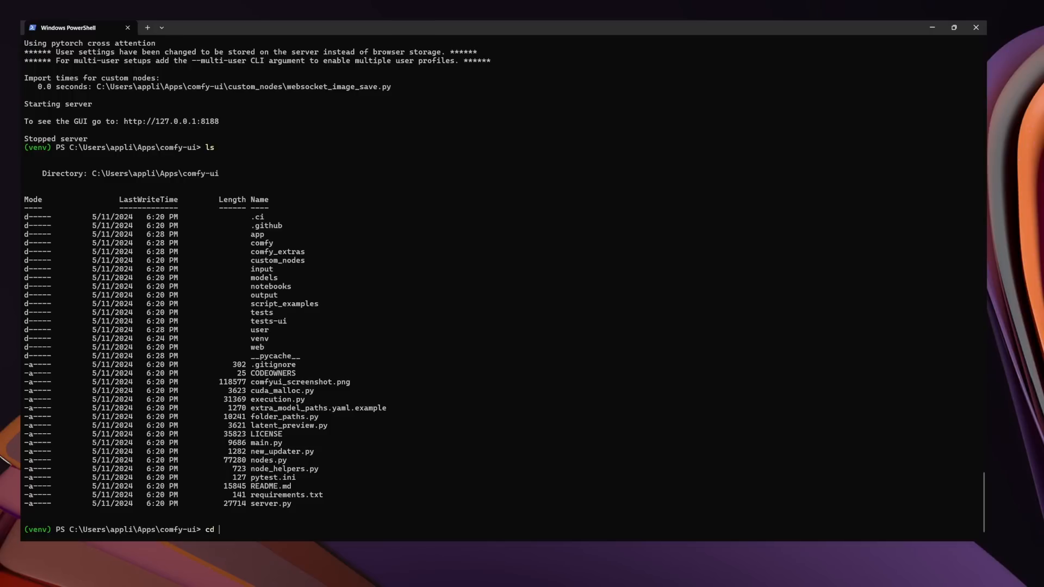
pyautogui.press('Tab')
pyautogui.press('Return')
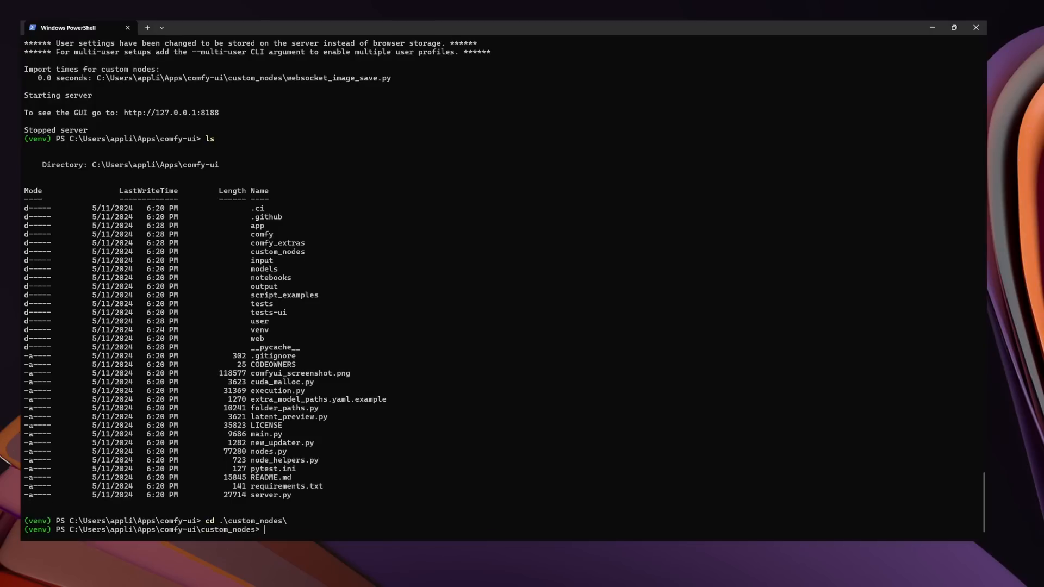
pyautogui.write('ls')
pyautogui.press('Return')
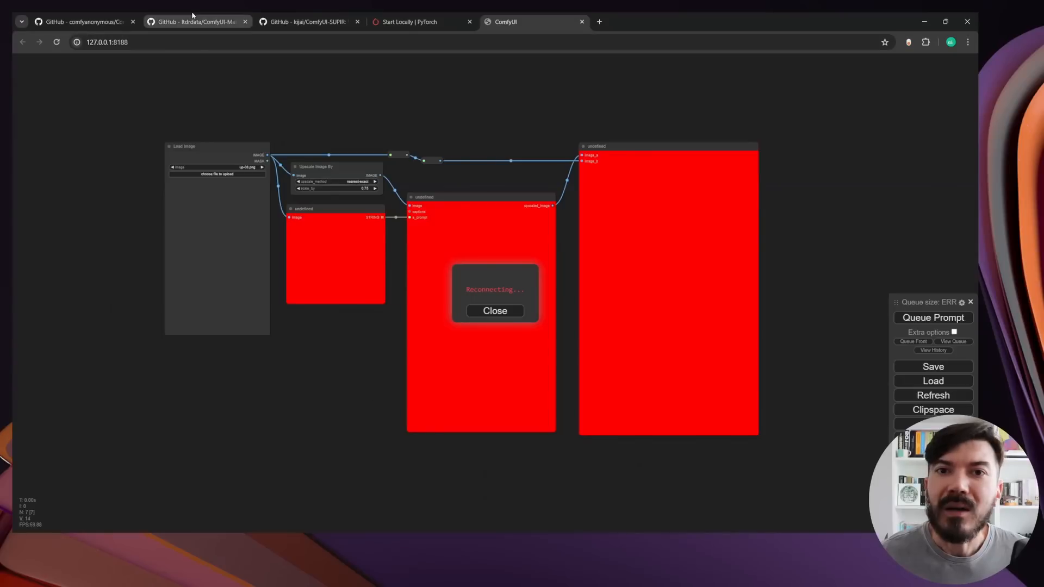
# Copy the HTTPS clone URL of the ltdrdata/ComfyUI-Manager repository in the browser and git clone it into custom_nodes in PowerShell.
pyautogui.click(196, 22)
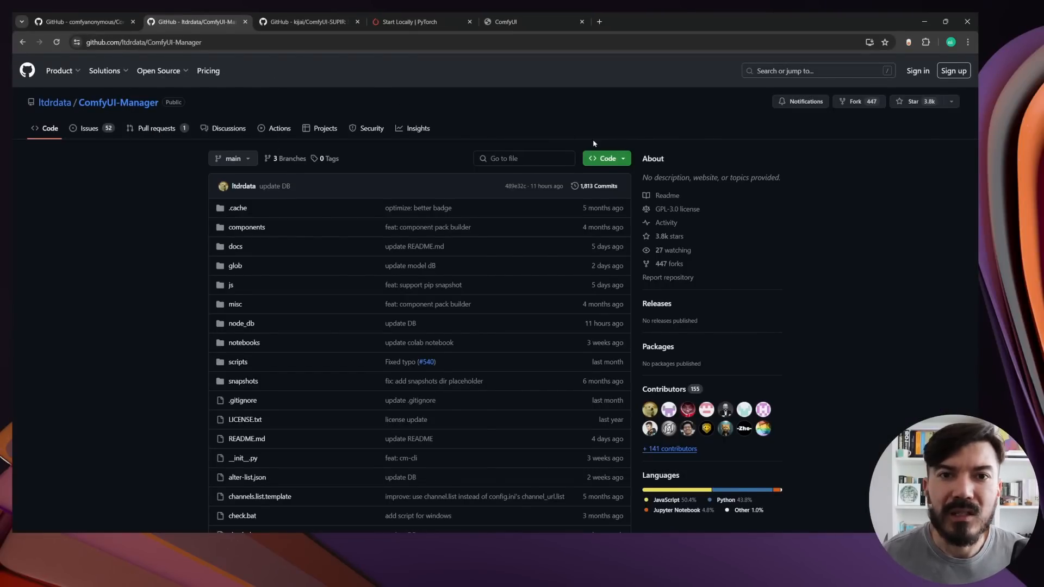
pyautogui.click(620, 160)
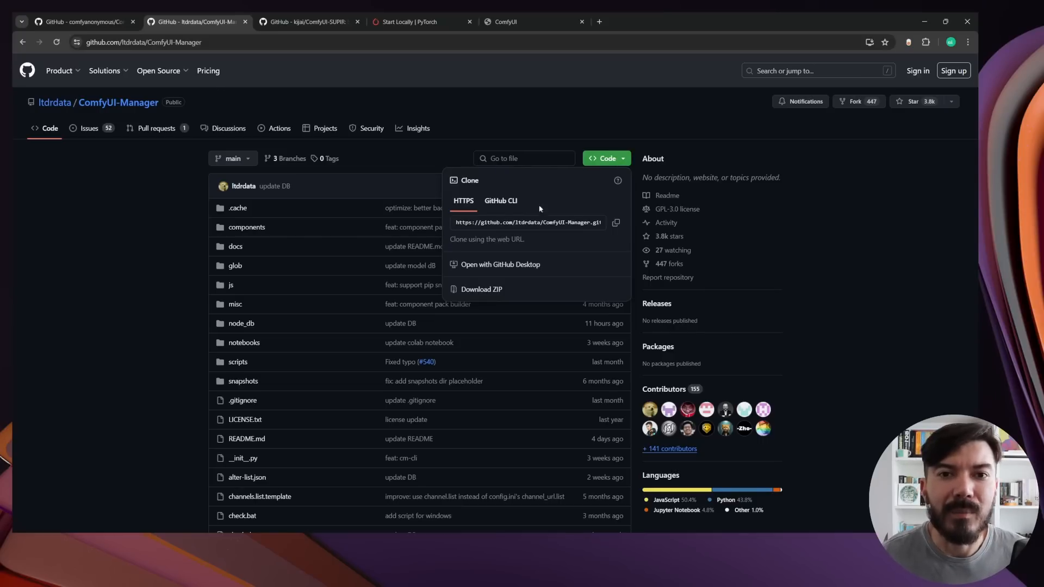
pyautogui.click(616, 223)
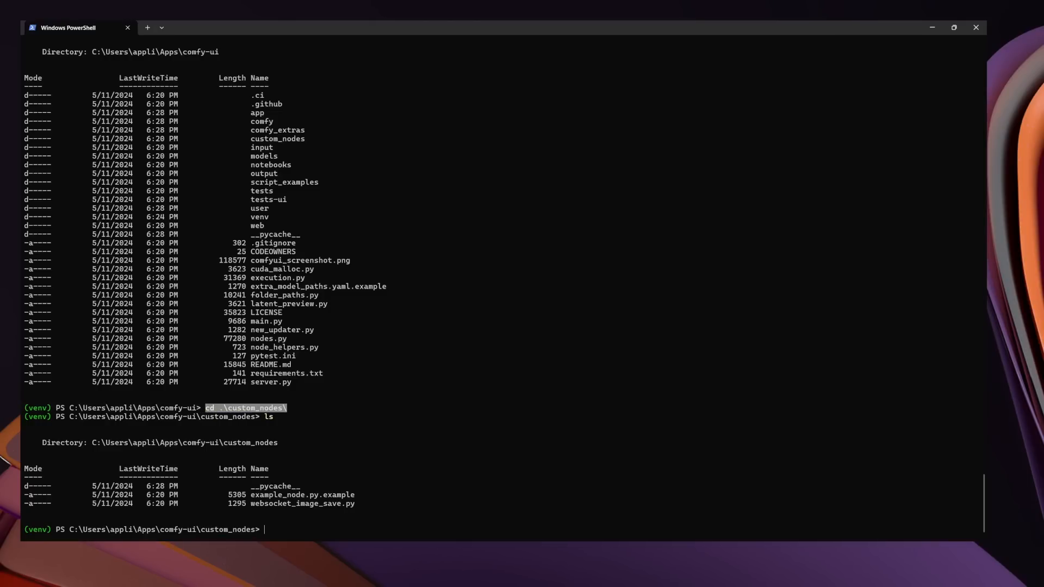
pyautogui.write('git clone')
pyautogui.hotkey('ctrl', 'v')
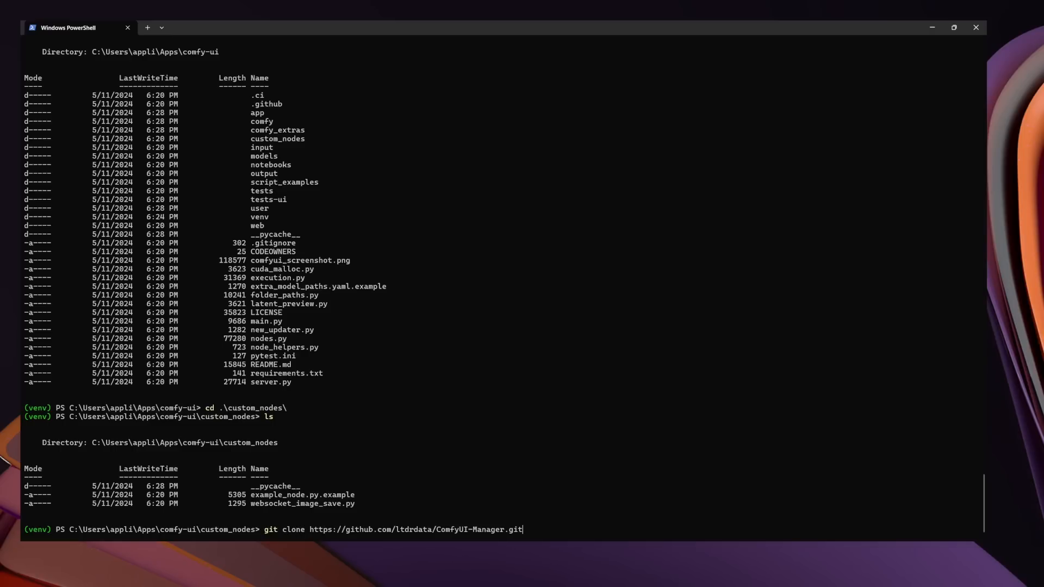
pyautogui.press('Return')
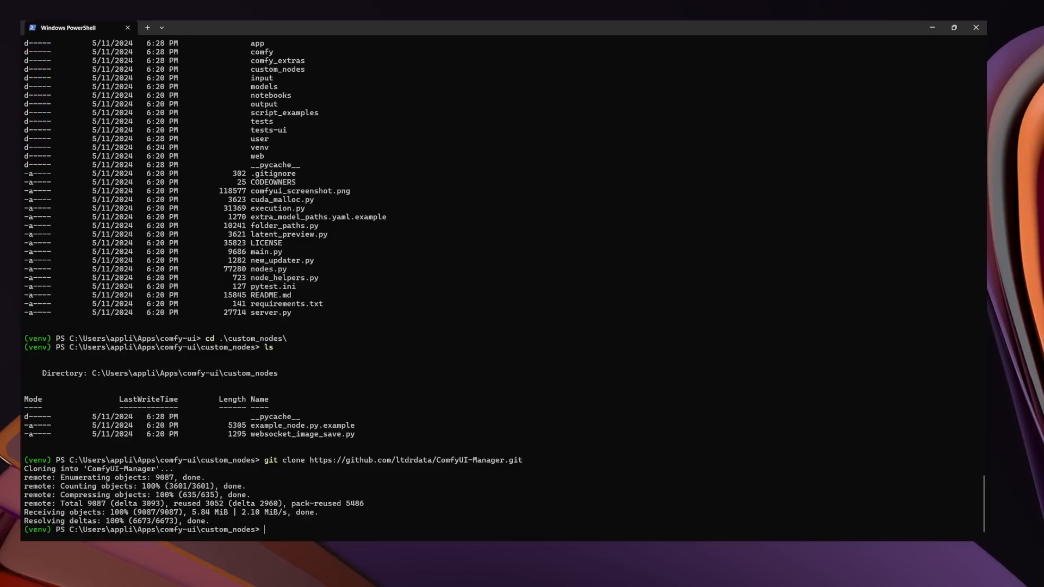
# List the custom_nodes folder again to check for the ComfyUI-Manager directory.
pyautogui.write('cd')
pyautogui.press('BackSpace')
pyautogui.press('BackSpace')
pyautogui.press('BackSpace')
pyautogui.write('ls')
pyautogui.press('Return')
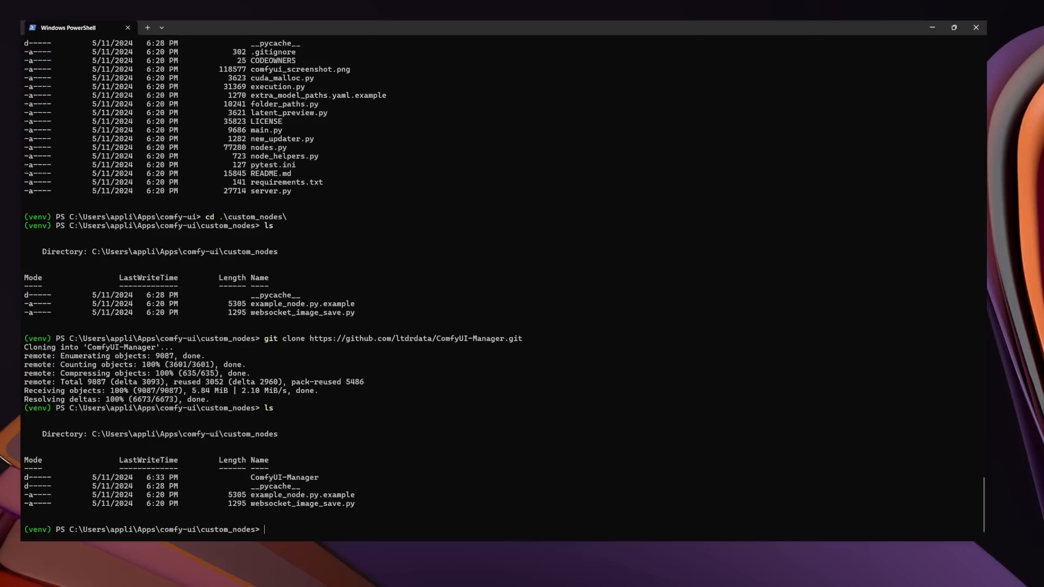
pyautogui.moveTo(251, 478); pyautogui.dragTo(319, 478)
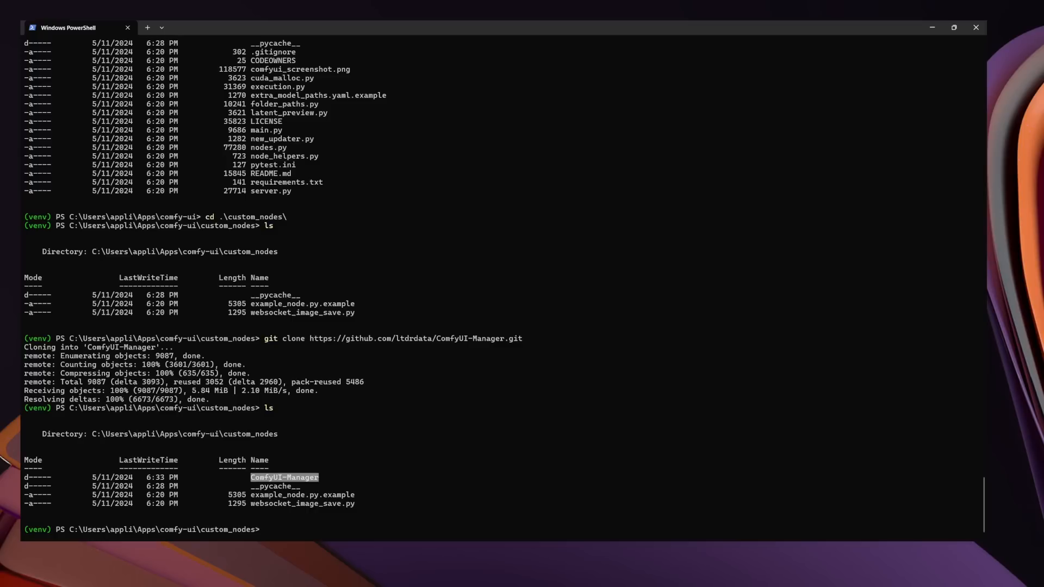
pyautogui.hotkey('ctrl', 'c')
# Go back up to the comfy-ui folder and start the ComfyUI server again by rerunning the earlier main.py command.
pyautogui.write('cd ..')
pyautogui.press('Return')
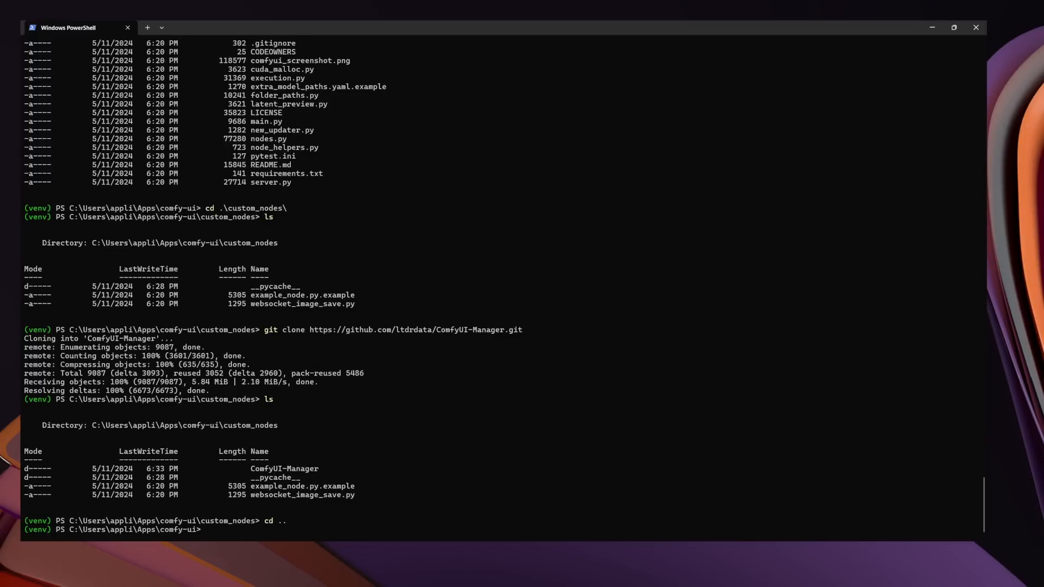
pyautogui.moveTo(161, 530); pyautogui.dragTo(197, 530)
pyautogui.hotkey('ctrl', 'c')
pyautogui.press('Up')
pyautogui.press('Up')
pyautogui.press('Up')
pyautogui.press('Up')
pyautogui.press('Up')
pyautogui.press('Return')
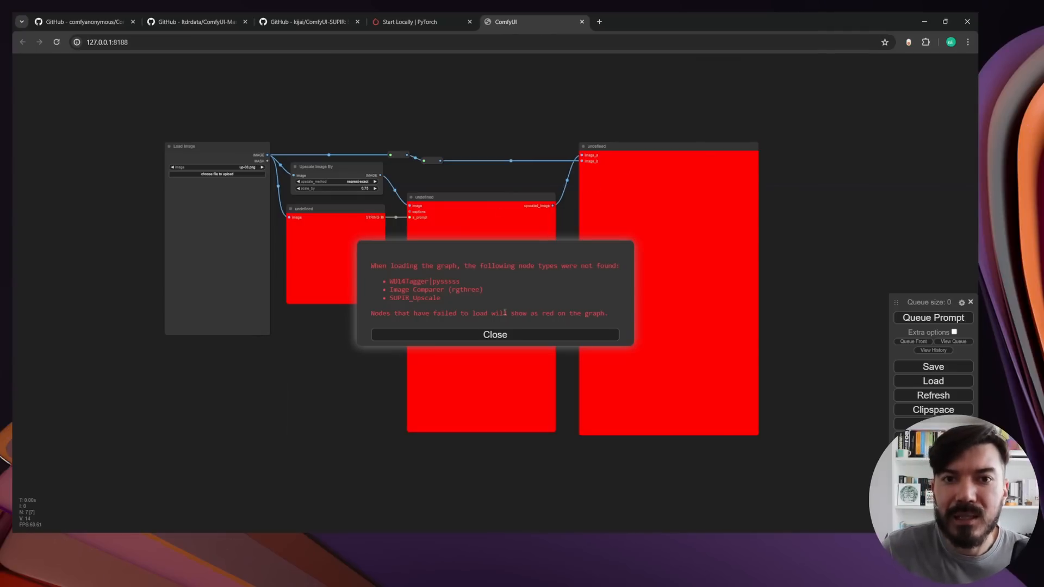
# In the ComfyUI browser tab, dismiss the missing-nodes message and install ComfyUI WD 1.4 Tagger from the Manager's missing custom nodes.
pyautogui.click(487, 334)
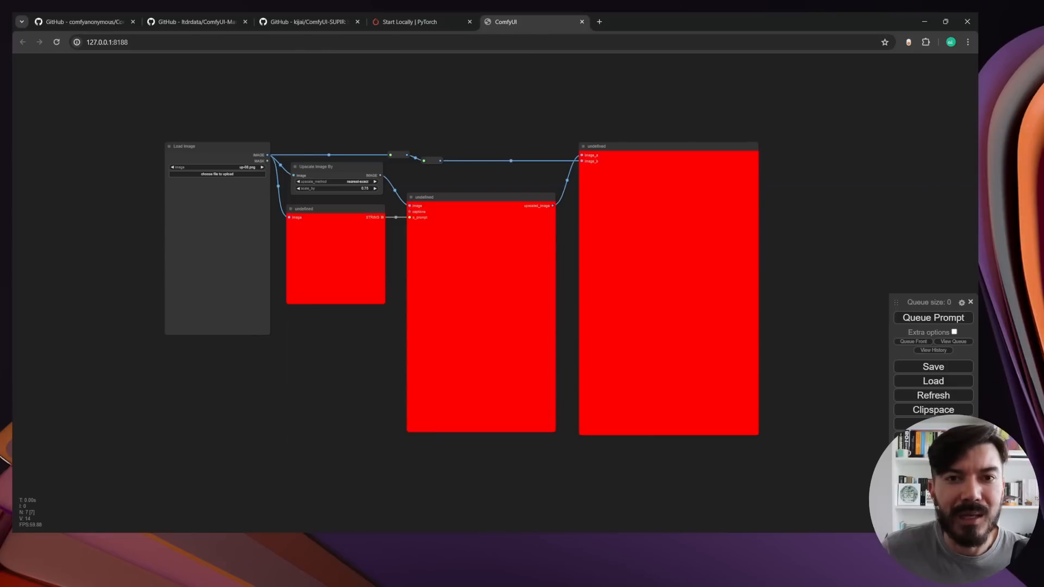
pyautogui.click(933, 424)
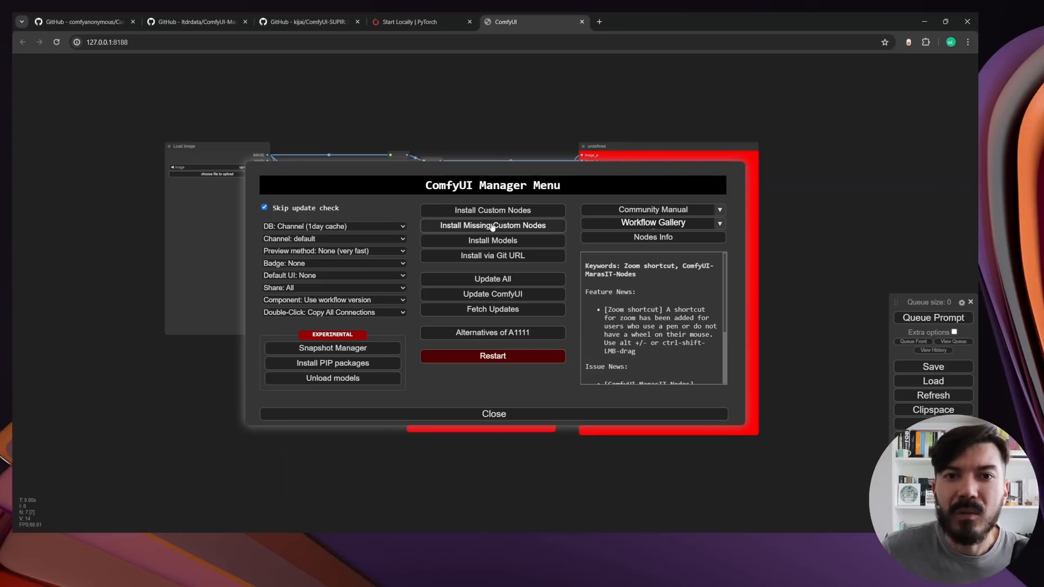
pyautogui.click(548, 225)
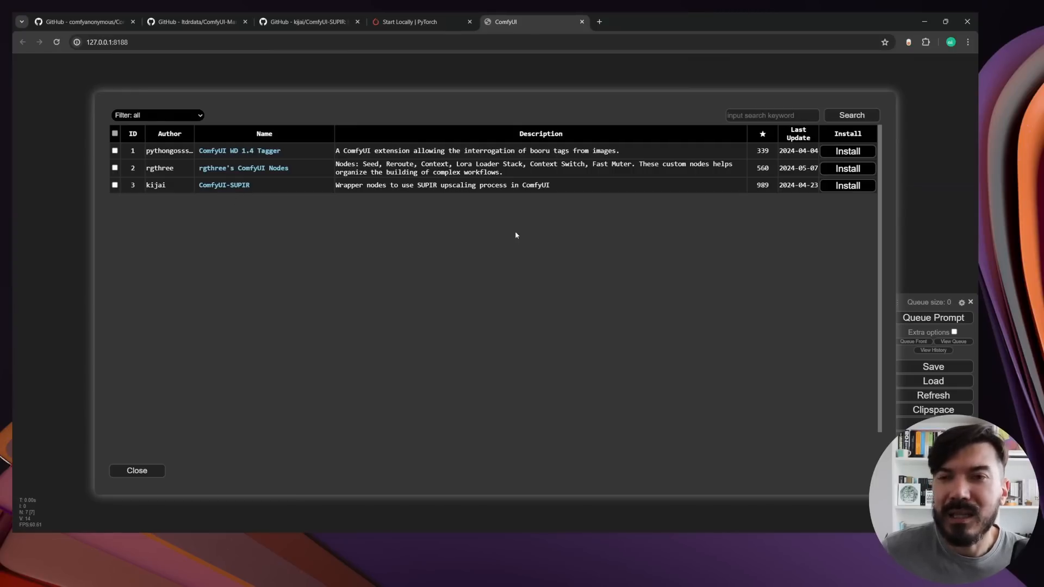
pyautogui.click(836, 155)
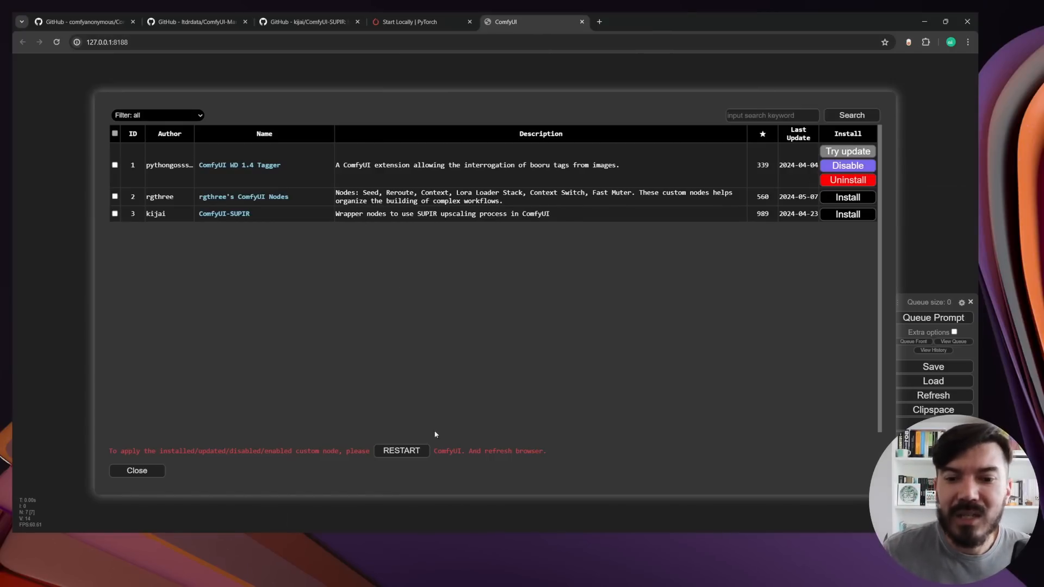
# Restart the ComfyUI server from the Manager and reload the page to load the WD14 Tagger node.
pyautogui.click(409, 451)
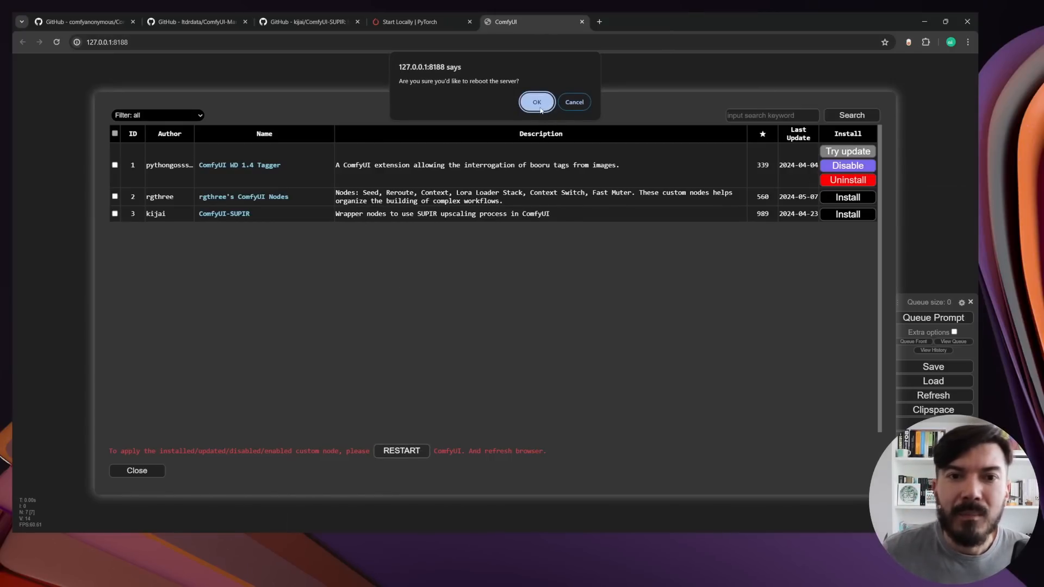
pyautogui.click(540, 109)
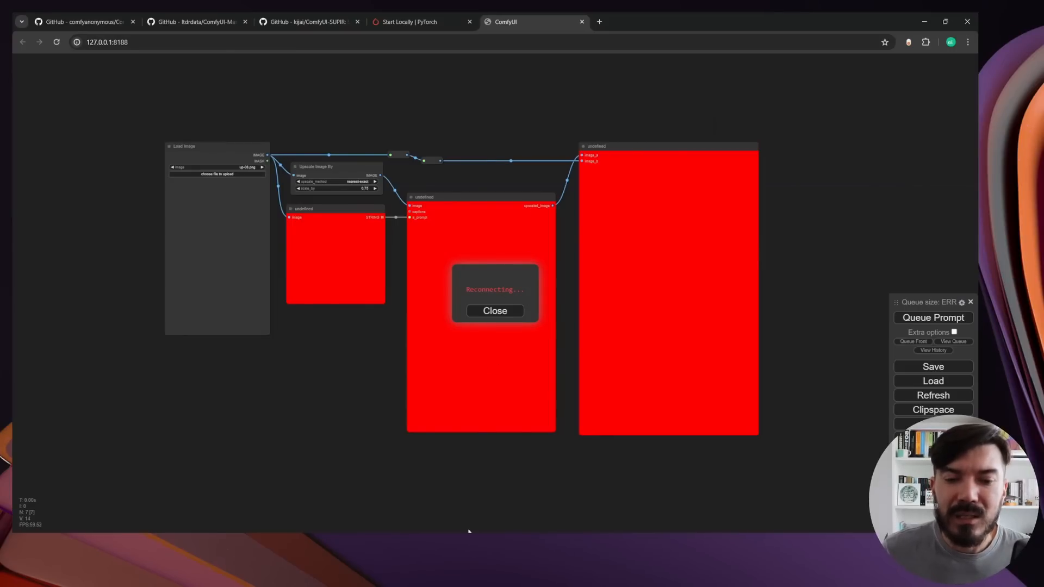
pyautogui.hotkey('alt', 'Tab')
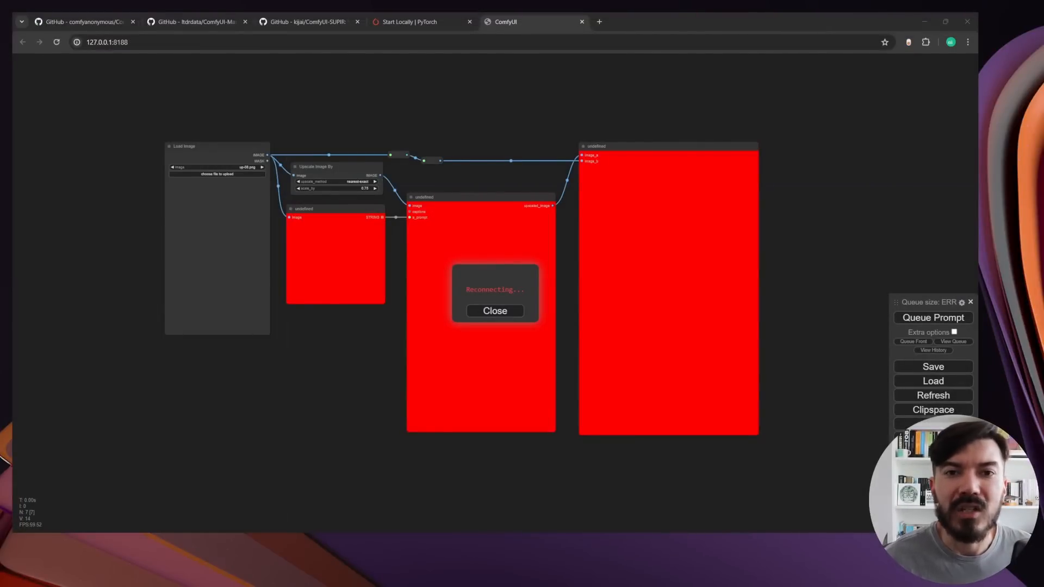
pyautogui.click(449, 492)
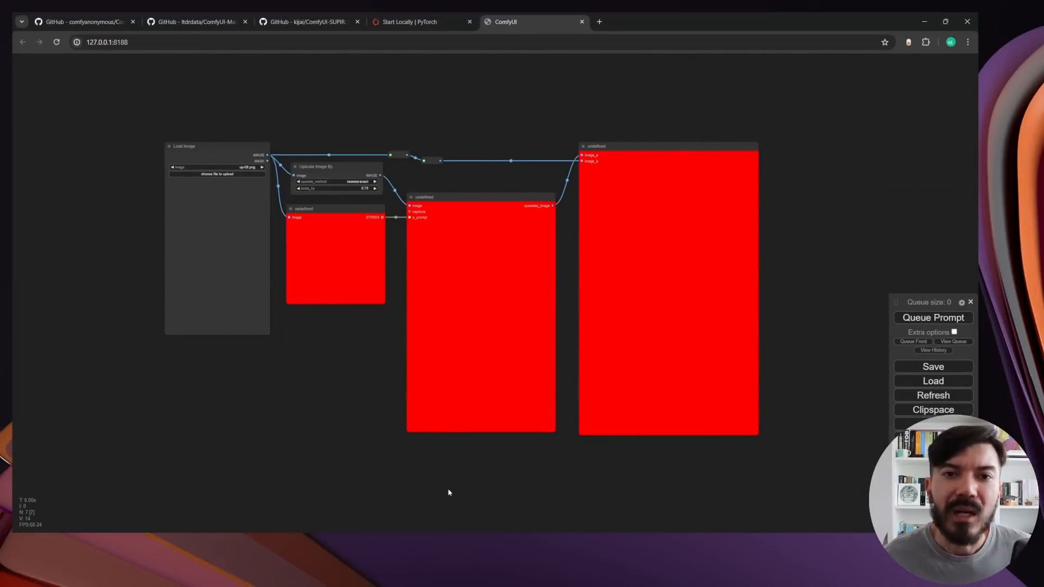
pyautogui.click(56, 42)
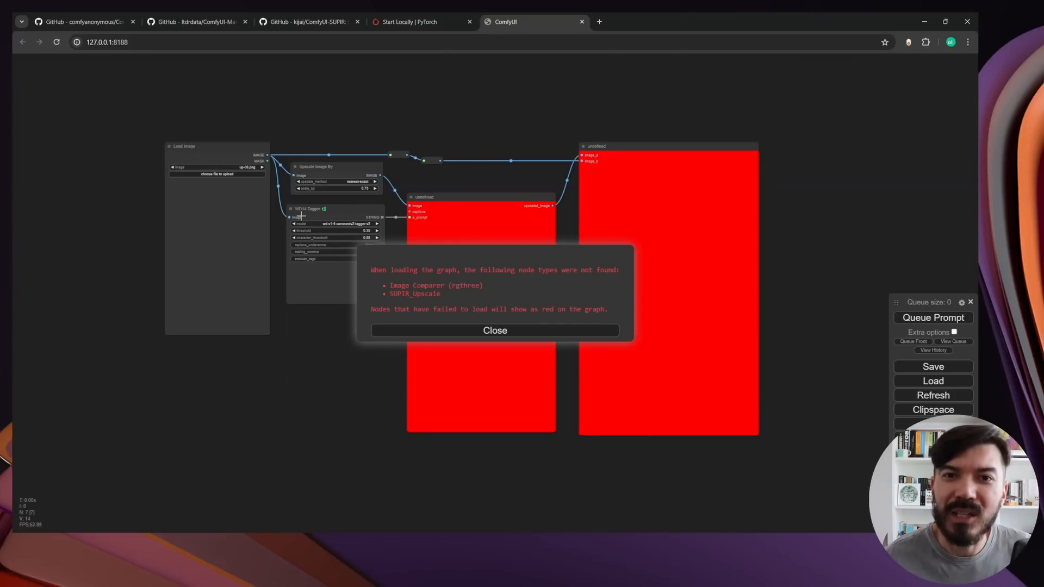
# Dismiss the missing-nodes message and install rgthree's ComfyUI Nodes from the Manager's missing custom nodes.
pyautogui.click(482, 330)
pyautogui.click(933, 424)
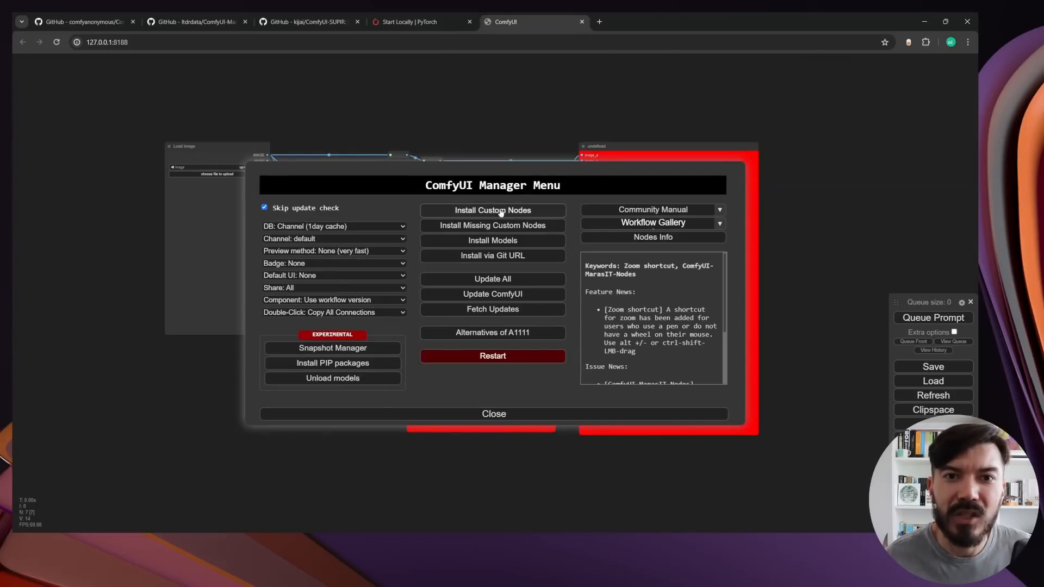
pyautogui.click(491, 223)
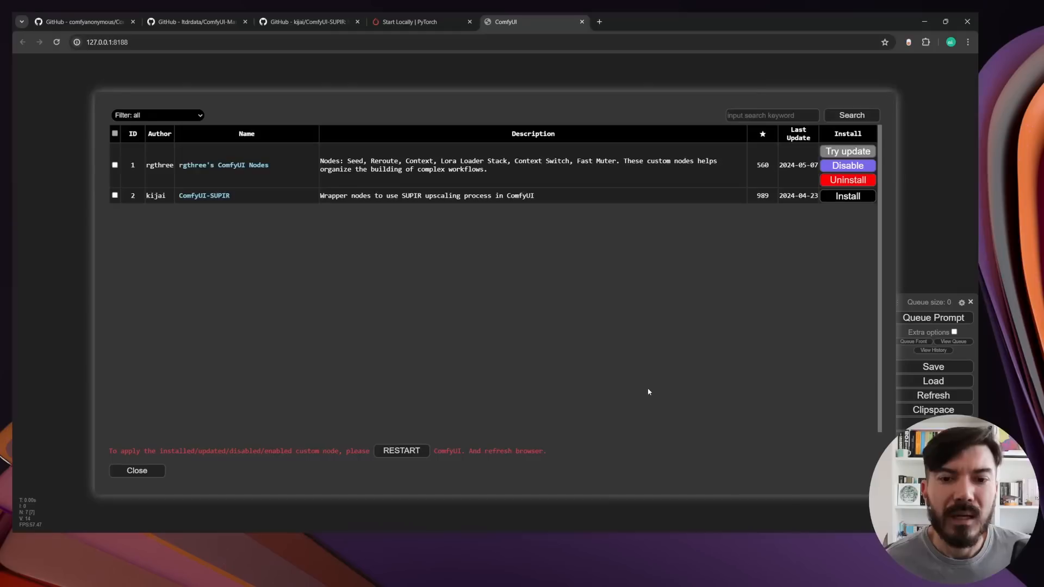
# Reboot the server to apply rgthree's nodes, reload the ComfyUI page and dismiss the missing-nodes message.
pyautogui.click(405, 450)
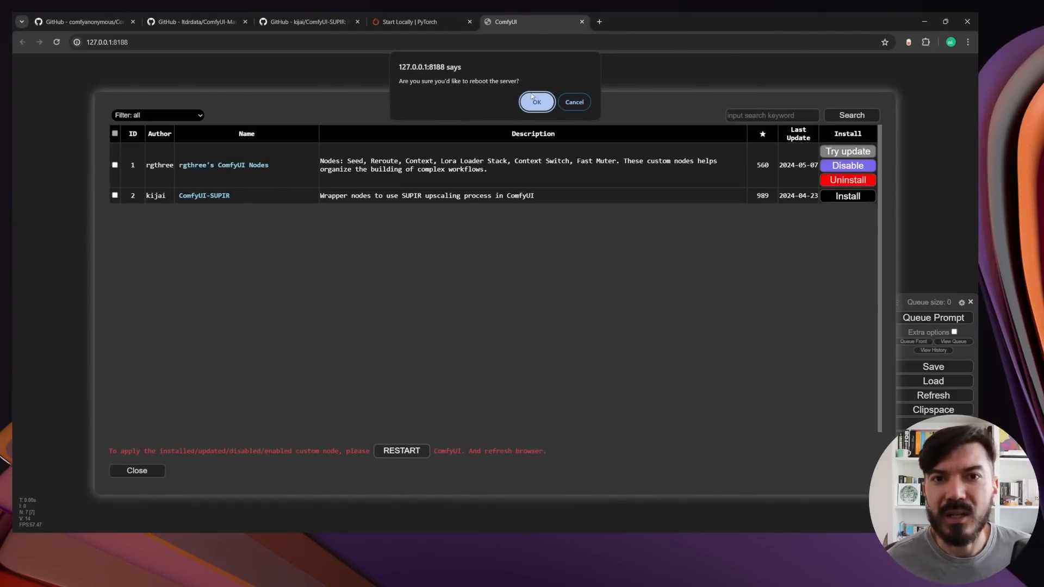
pyautogui.click(536, 101)
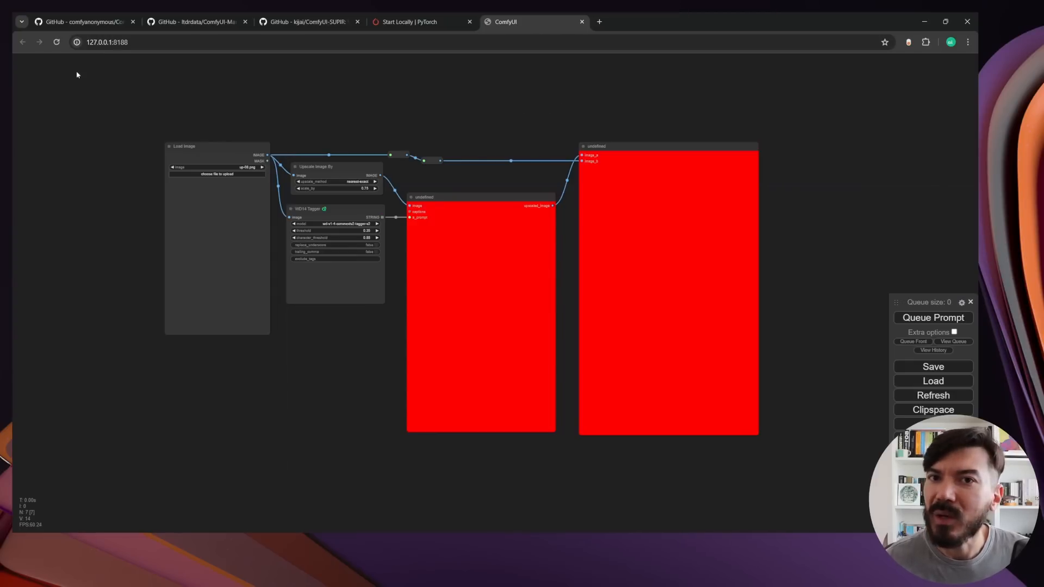
pyautogui.click(56, 42)
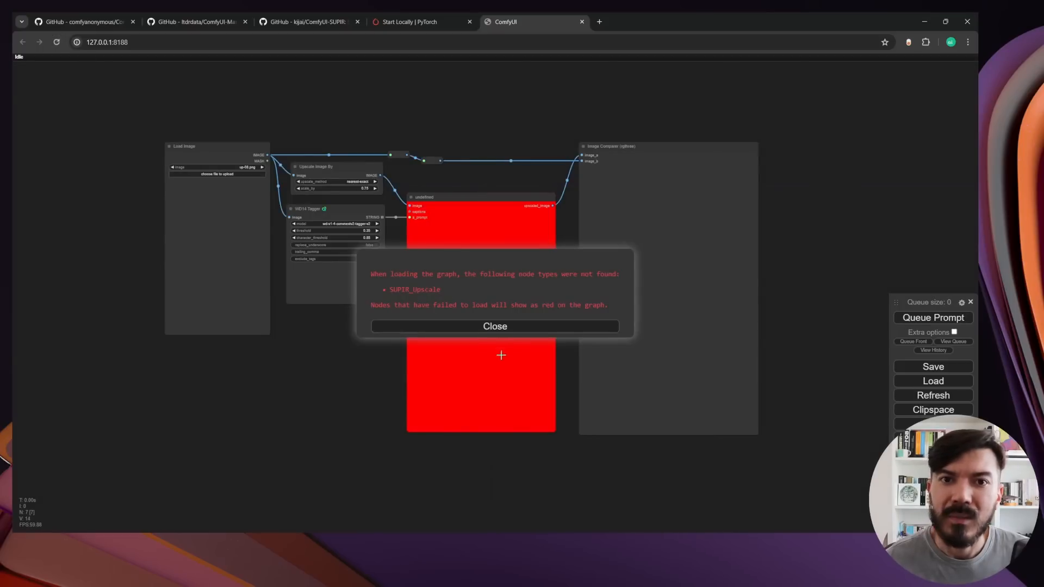
pyautogui.click(501, 327)
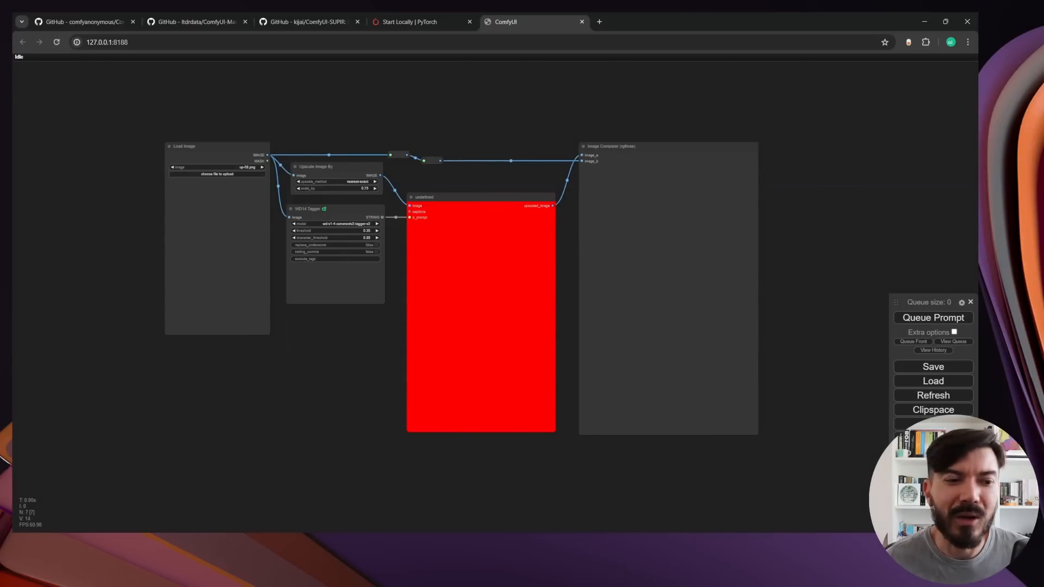
# Install ComfyUI-SUPIR from the Manager's missing custom nodes.
pyautogui.click(933, 424)
pyautogui.click(509, 222)
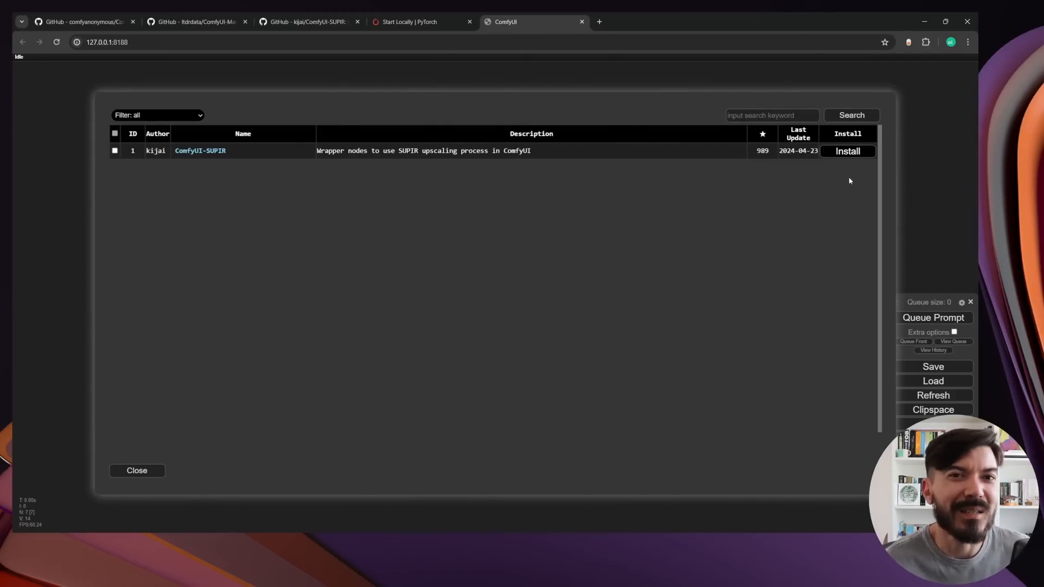
pyautogui.click(858, 155)
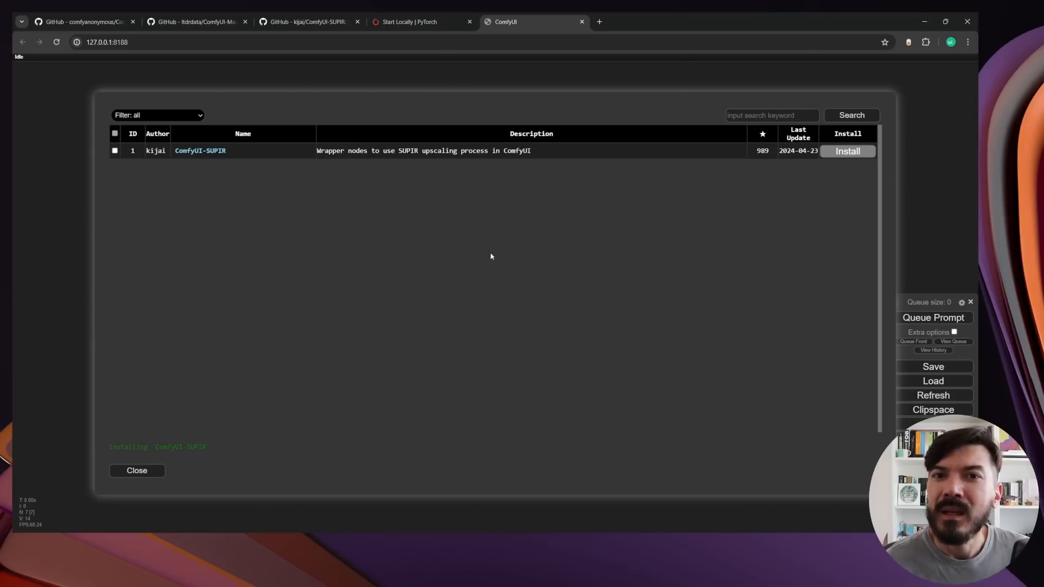
# Look over the README of the kijai/ComfyUI-SUPIR repository on GitHub.
pyautogui.click(305, 22)
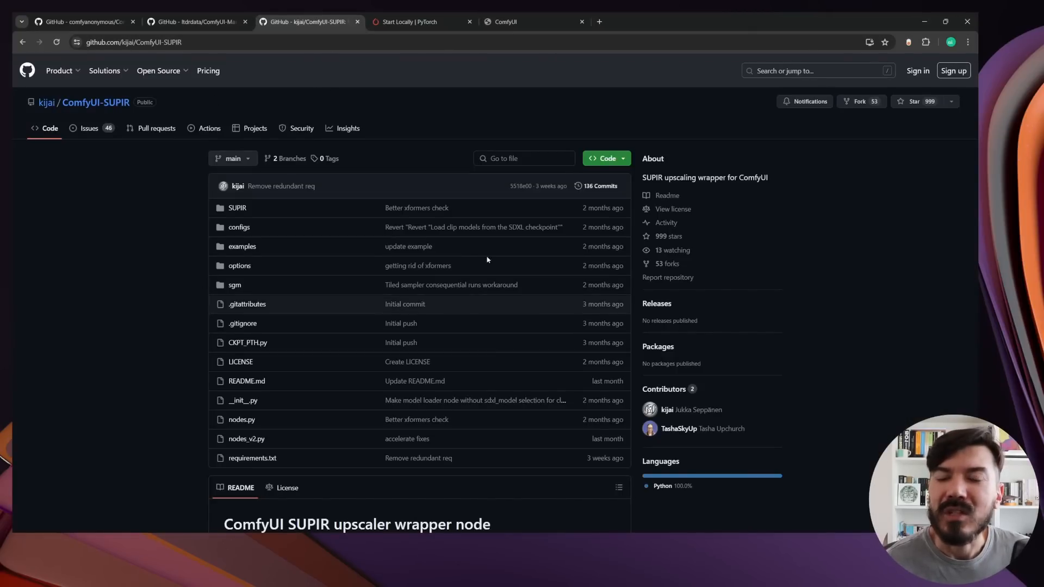
pyautogui.scroll(-9, 519, 387)
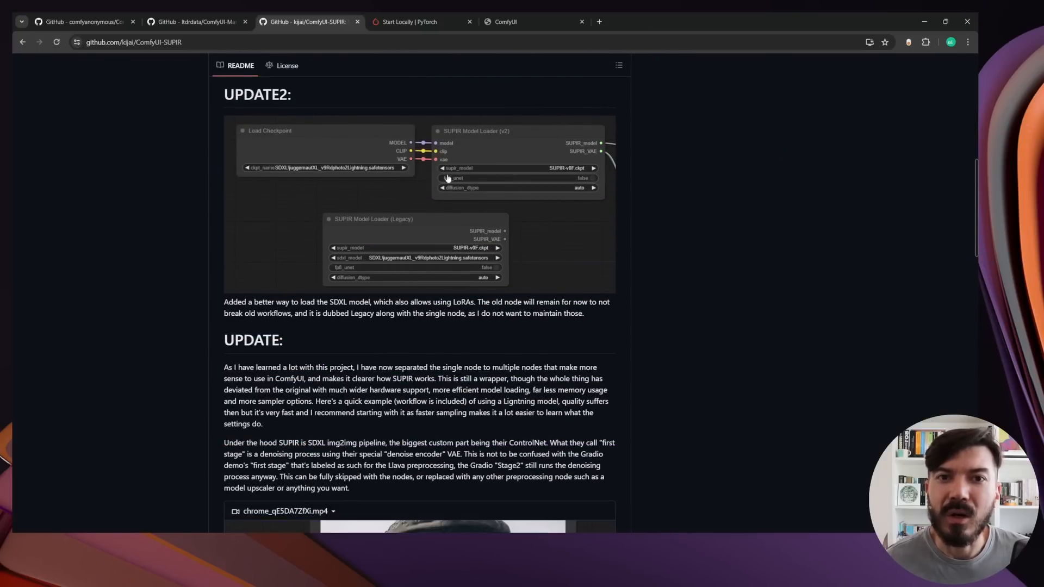
pyautogui.scroll(10, 580, 365)
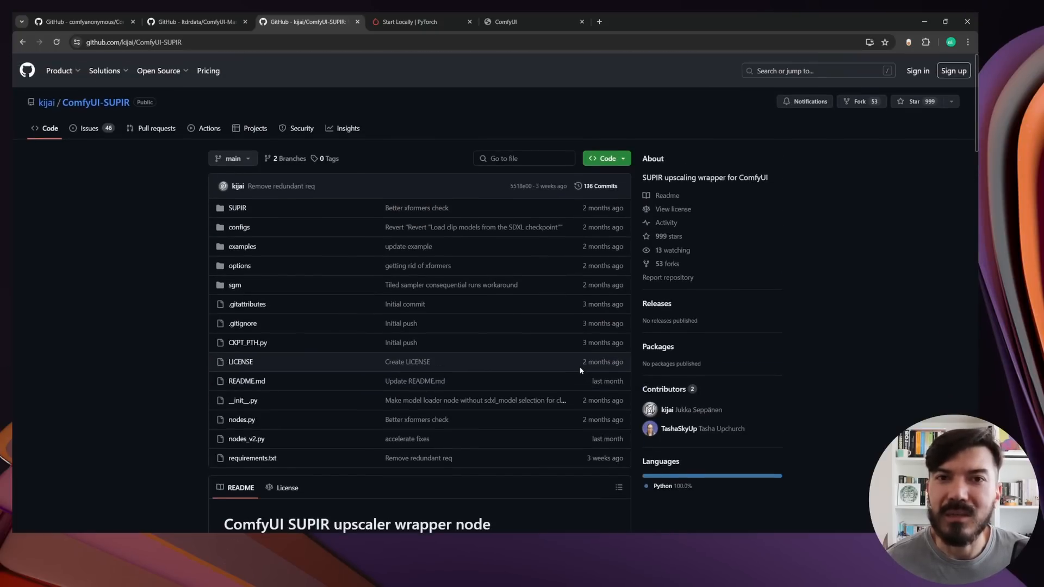
# Back in the ComfyUI tab, reboot the server and reload the page to load the SUPIR Upscale node.
pyautogui.click(508, 23)
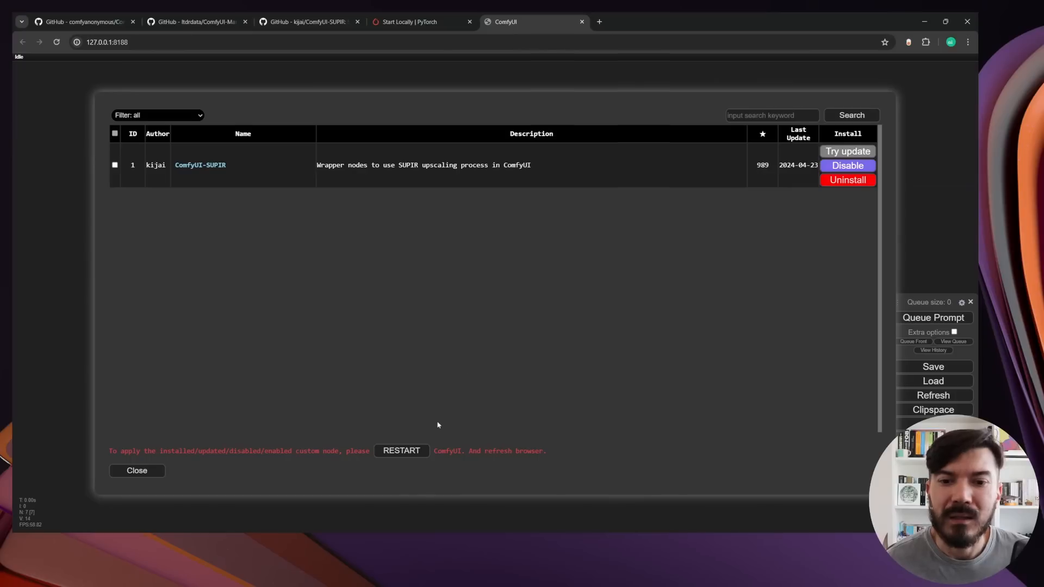
pyautogui.click(407, 450)
pyautogui.click(537, 101)
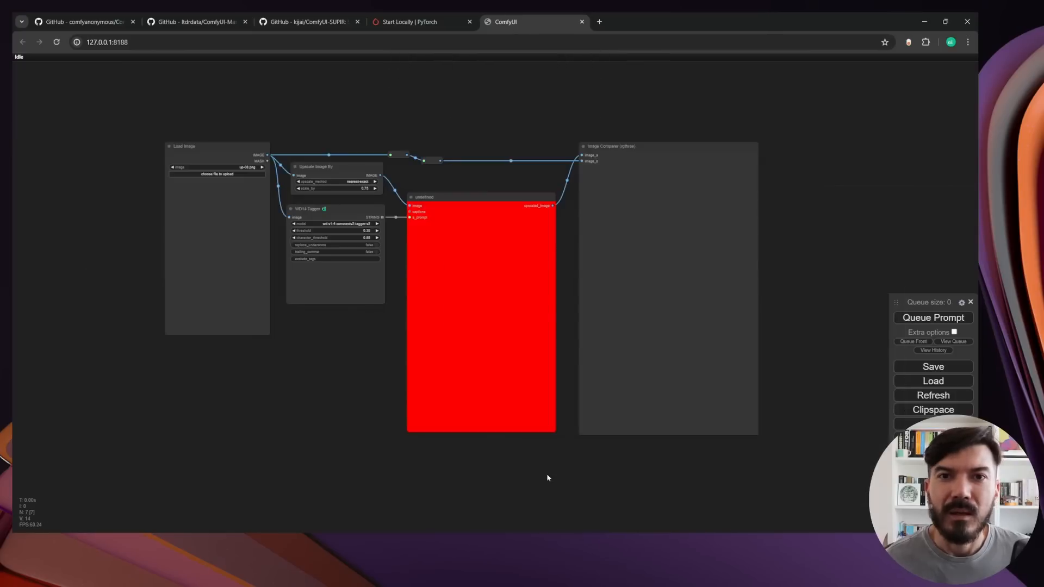
pyautogui.press('F5')
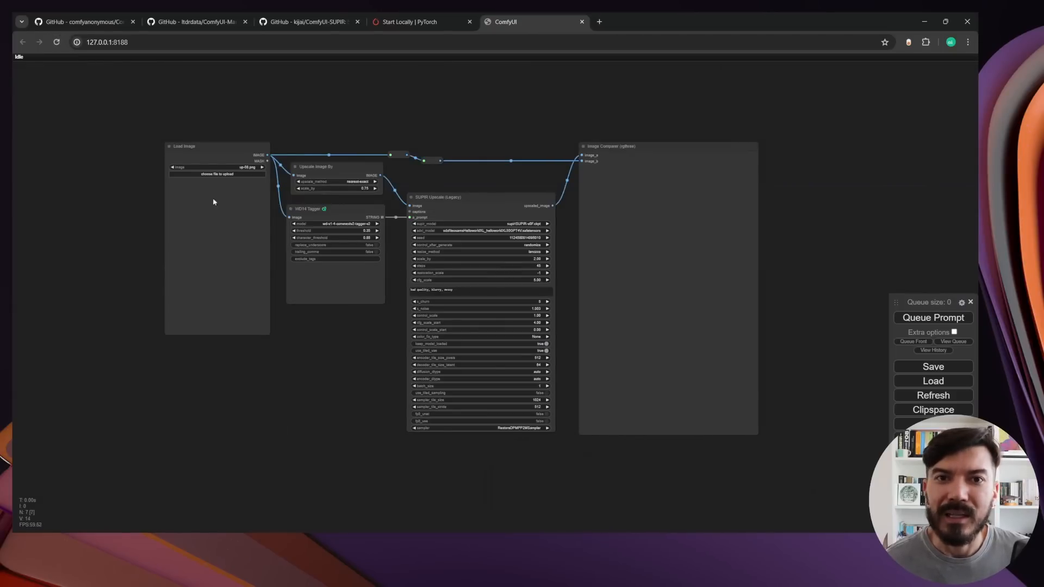
pyautogui.scroll(4, 435, 301)
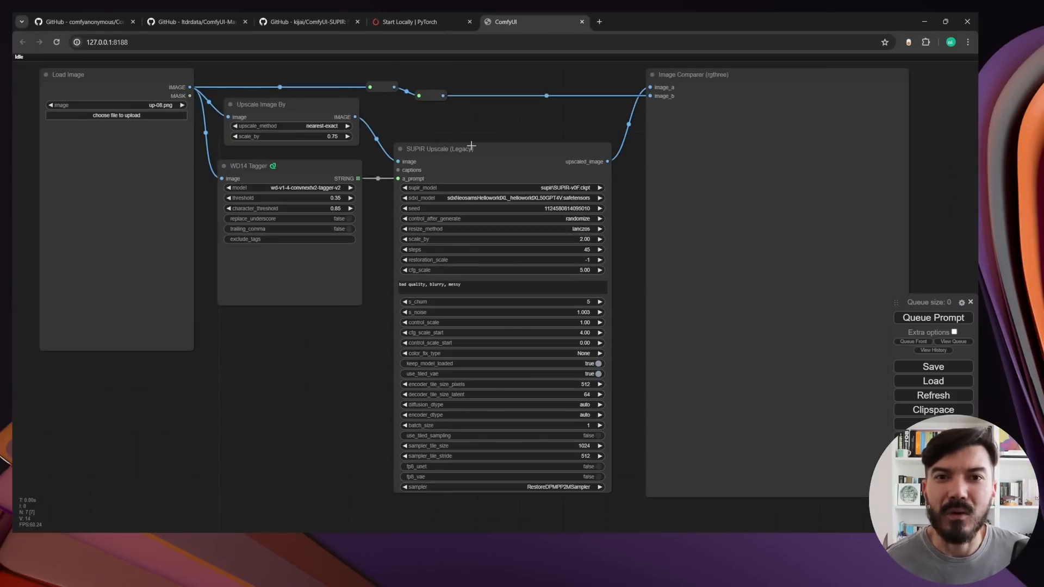
pyautogui.moveTo(468, 133)
pyautogui.mouseDown()
pyautogui.moveTo(577, 217)
pyautogui.moveTo(466, 137)
pyautogui.mouseUp()
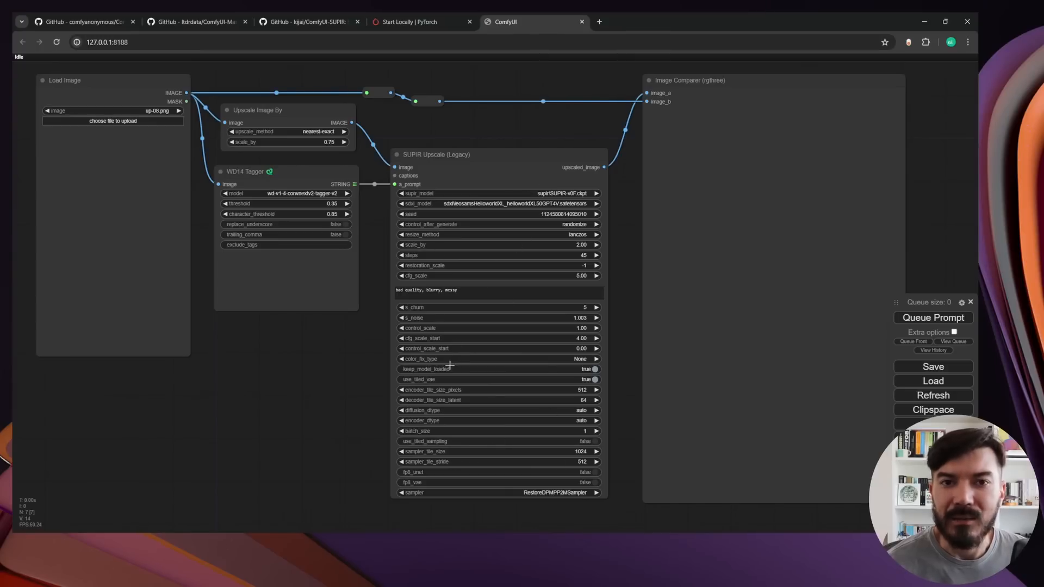
pyautogui.scroll(3, 380, 372)
pyautogui.moveTo(361, 366); pyautogui.dragTo(331, 360)
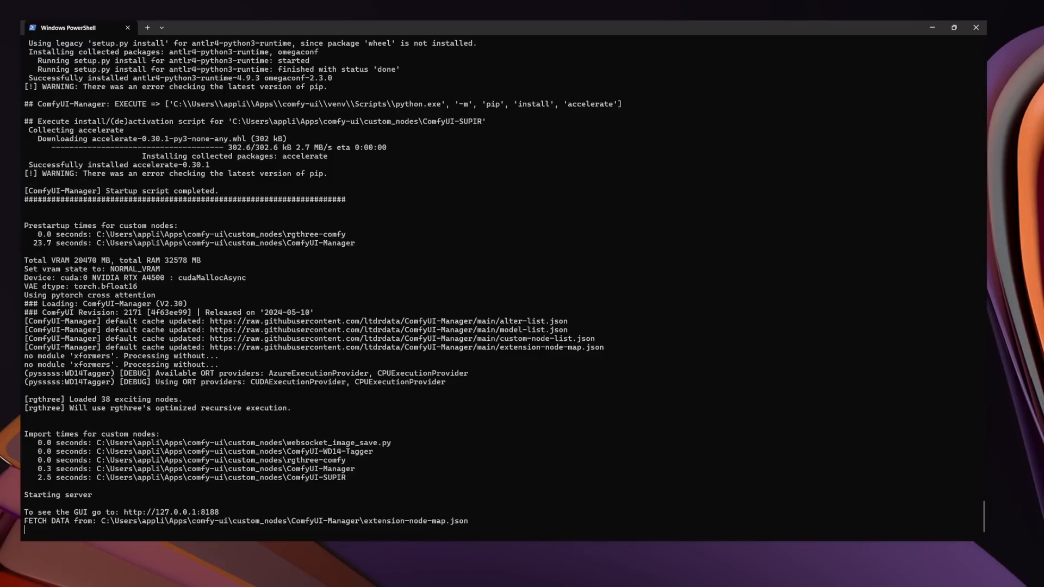
# Switch to the PowerShell window, stop the running ComfyUI server and clear the terminal.
pyautogui.hotkey('ctrl', 'c')
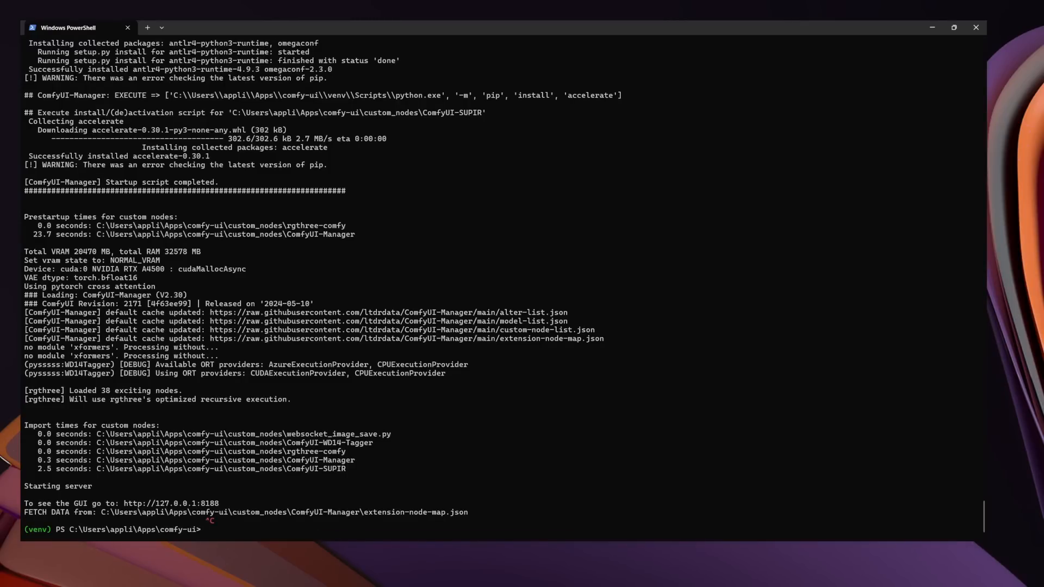
pyautogui.write('clear')
pyautogui.press('Return')
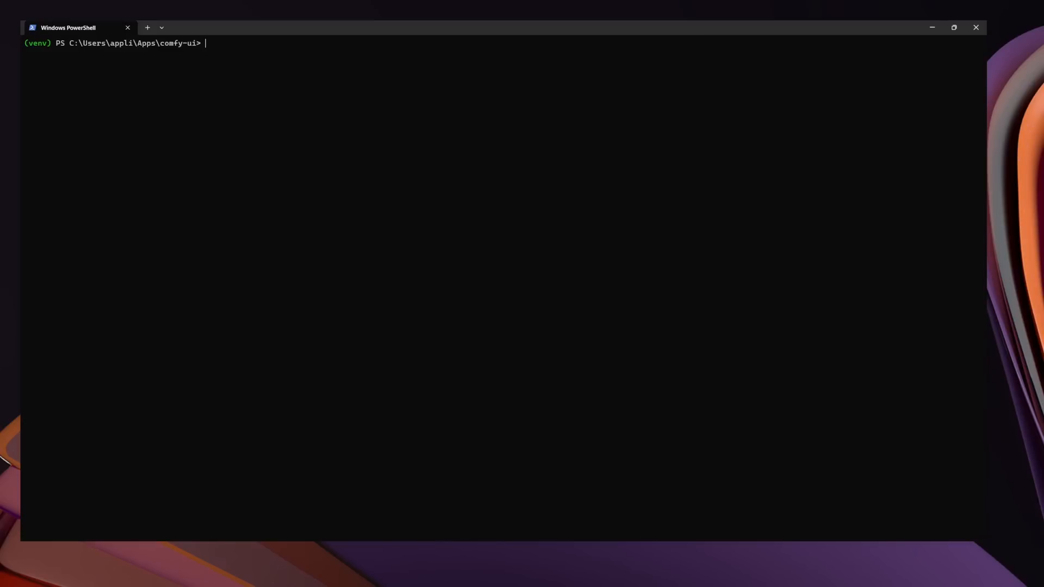
# List the comfy-ui folder's contents, go up to the Apps folder and list its ComfyUI installations.
pyautogui.write('ls')
pyautogui.press('Return')
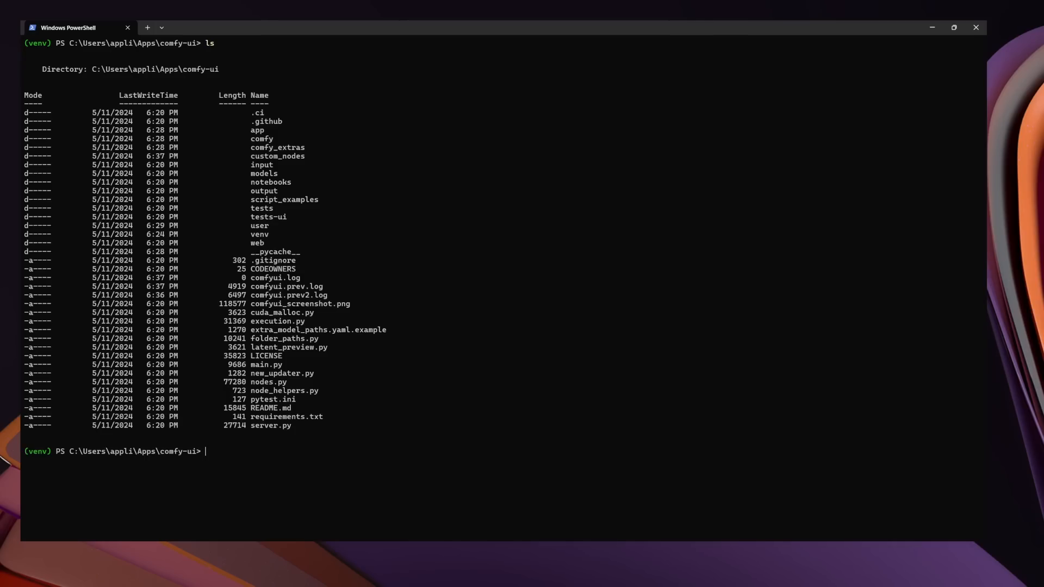
pyautogui.write('cd ..')
pyautogui.press('Return')
pyautogui.write('ls')
pyautogui.press('Return')
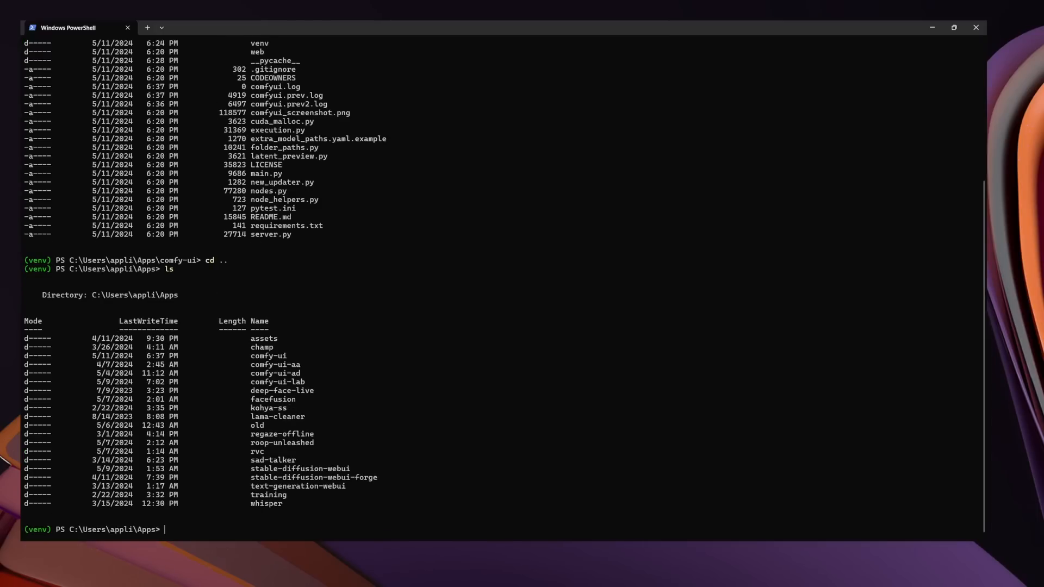
pyautogui.moveTo(246, 356); pyautogui.dragTo(314, 382)
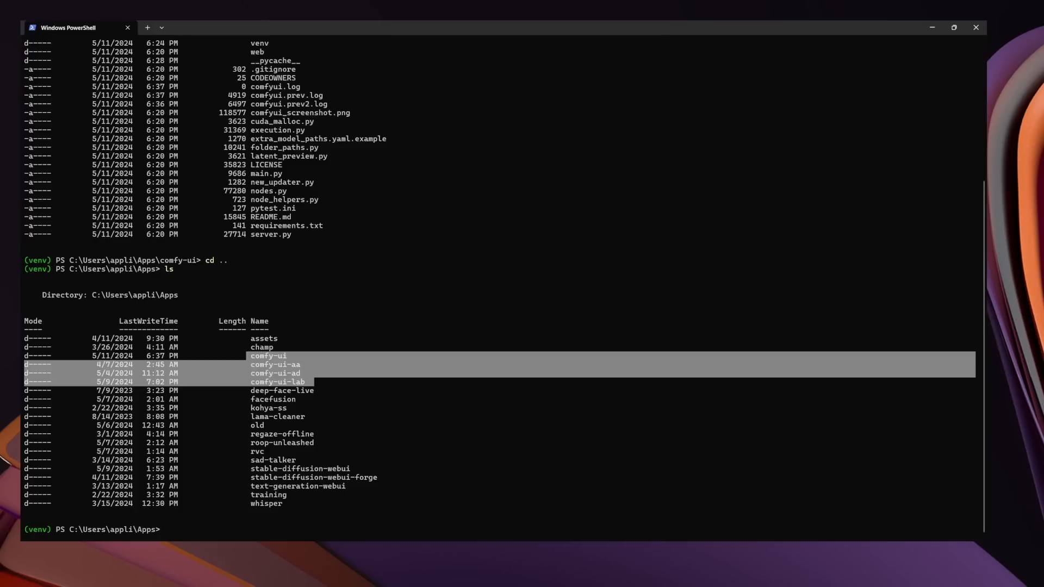
# Go back into the comfy-ui folder and list its contents.
pyautogui.write('cd com')
pyautogui.press('Tab')
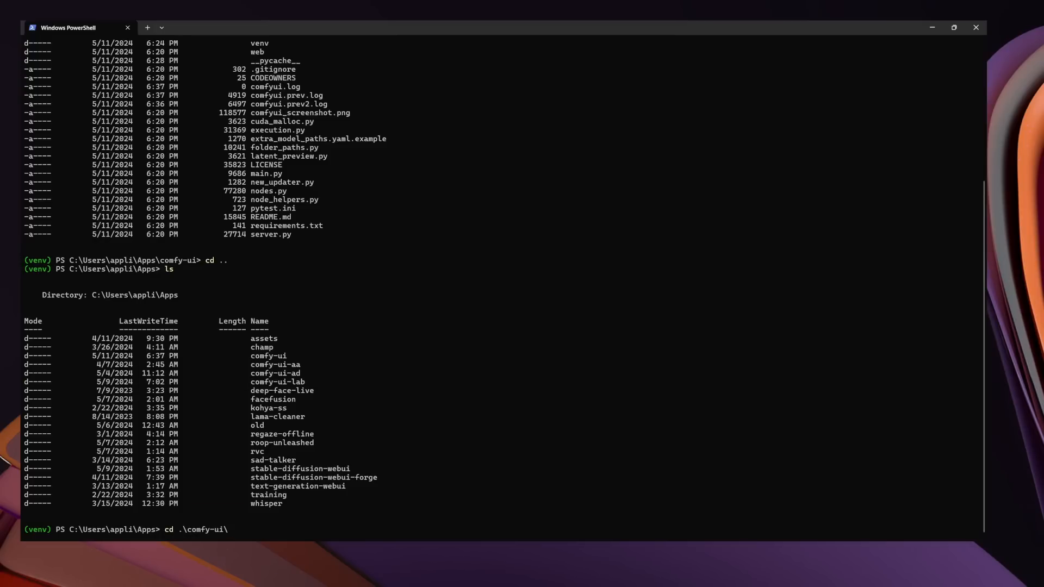
pyautogui.press('Return')
pyautogui.write('ls')
pyautogui.press('Return')
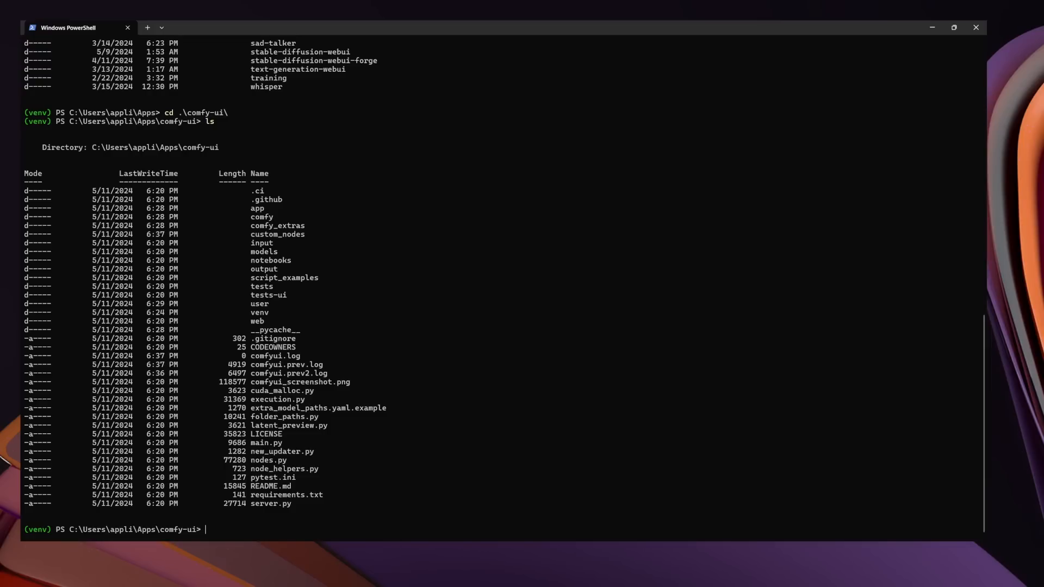
# Enter comfy-ui's models folder and list its subfolders.
pyautogui.moveTo(245, 251); pyautogui.dragTo(278, 252)
pyautogui.rightClick(278, 251)
pyautogui.write('cd .\\model')
pyautogui.press('Tab')
pyautogui.press('Return')
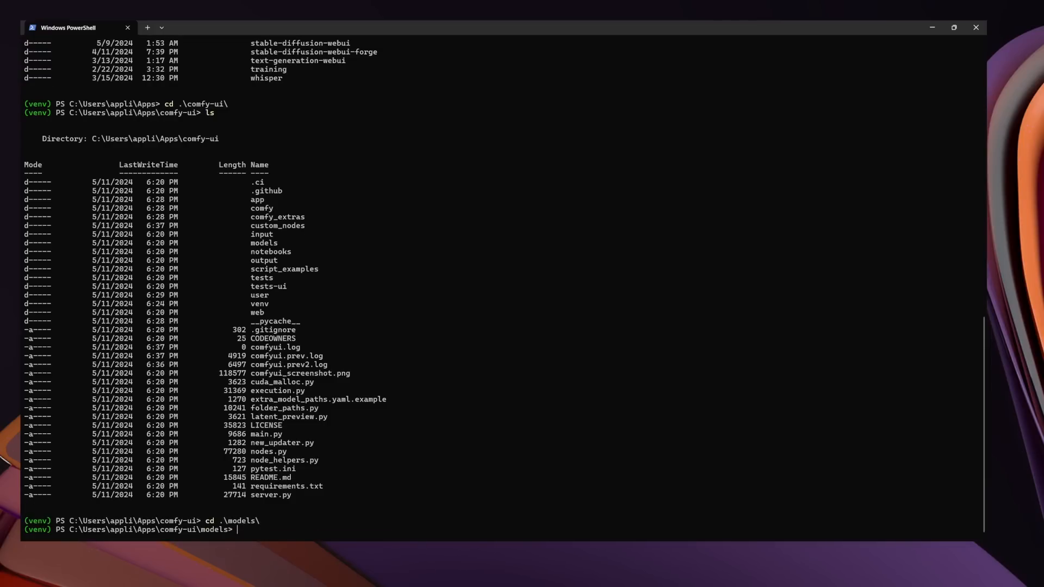
pyautogui.write('ls')
pyautogui.press('Return')
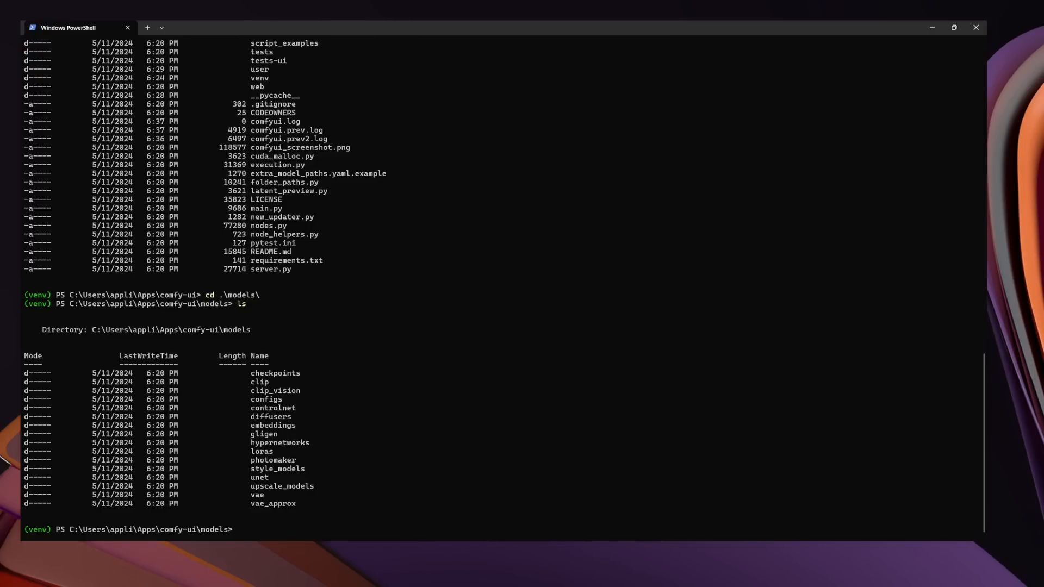
# Enter the checkpoints folder of comfy-ui's models and list its contents.
pyautogui.moveTo(250, 373); pyautogui.dragTo(301, 373)
pyautogui.write('cd .\\ch')
pyautogui.press('Tab')
pyautogui.press('Return')
pyautogui.write('ls\\checkpoints>')
pyautogui.press('Return')
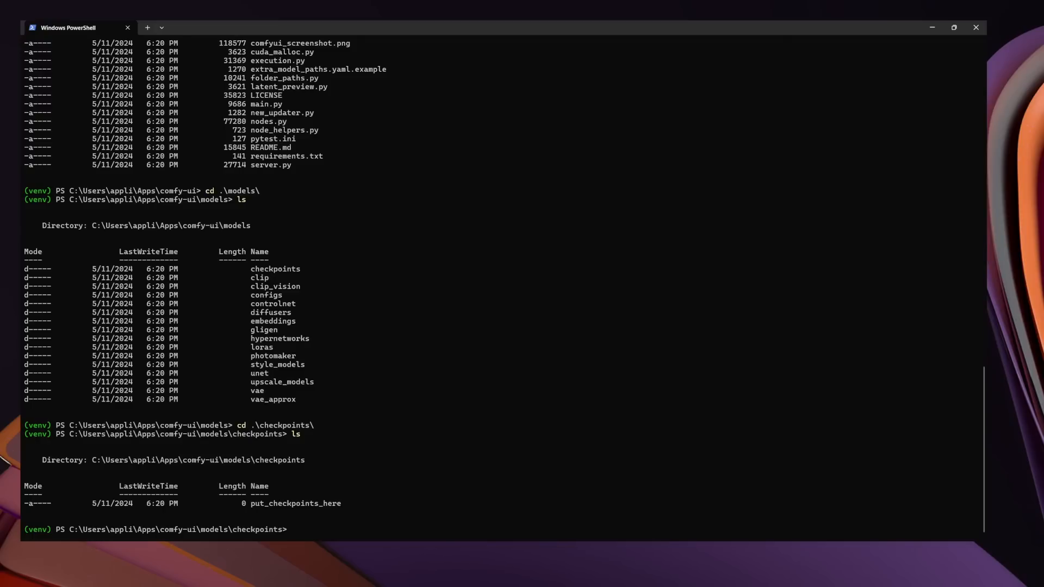
# Go back up from comfy-ui's checkpoints to the Apps folder and list its contents.
pyautogui.moveTo(238, 504); pyautogui.dragTo(250, 504)
pyautogui.hotkey('ctrl', 'c')
pyautogui.write('cd ..')
pyautogui.press('Return')
pyautogui.write('cd ..')
pyautogui.press('Return')
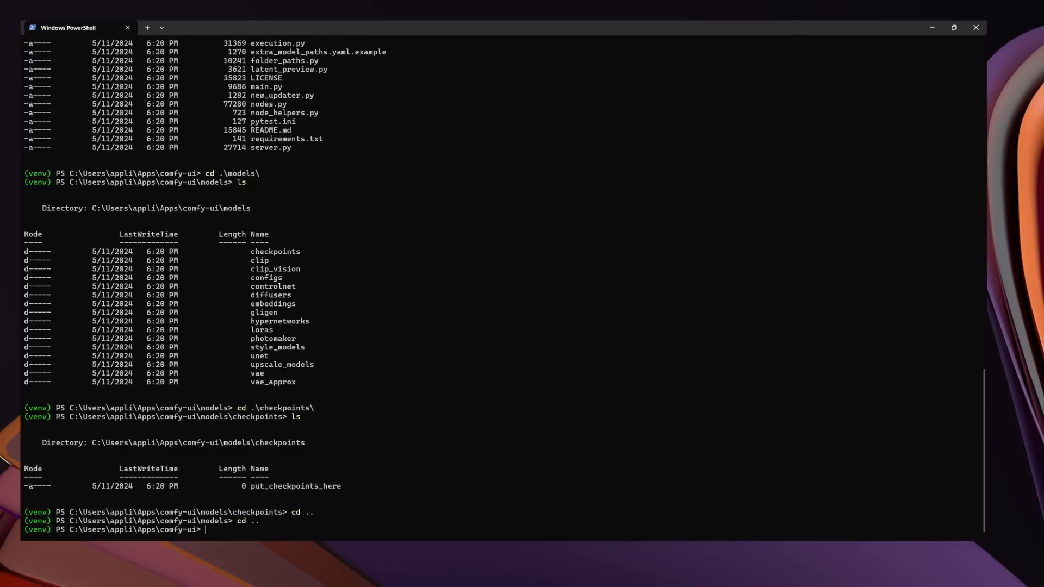
pyautogui.write('cd ..')
pyautogui.press('Return')
pyautogui.write('ls')
pyautogui.press('Return')
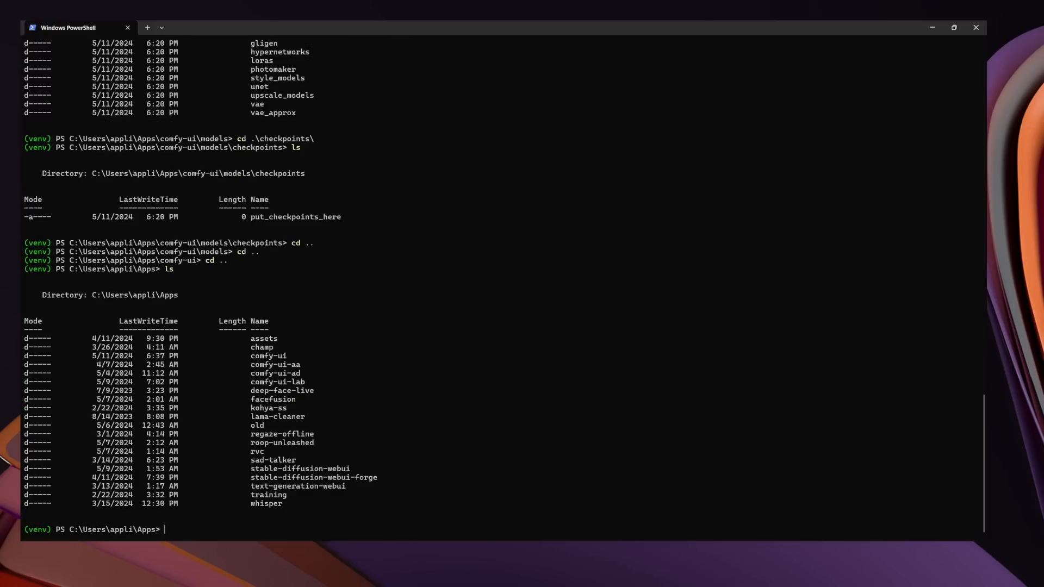
# Enter the shared assets folder inside Apps and list its contents.
pyautogui.write('cd .\\a')
pyautogui.press('Tab')
pyautogui.press('Return')
pyautogui.write('ls')
pyautogui.press('Return')
# Enter the models folder inside assets and list its subfolders.
pyautogui.write('cd moed')
pyautogui.write('d')
pyautogui.press('Tab')
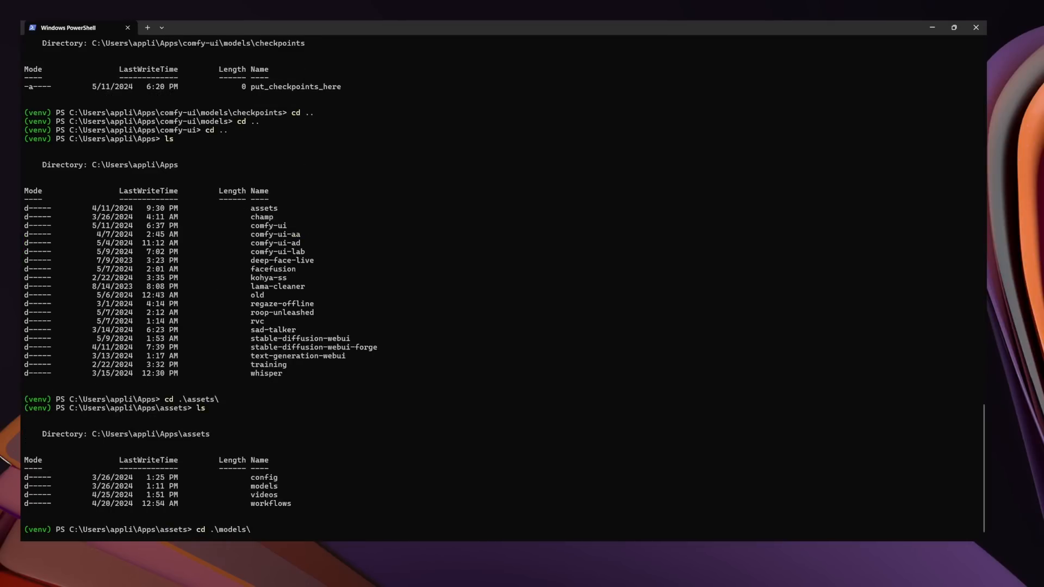
pyautogui.press('Return')
pyautogui.write('ls')
pyautogui.press('Return')
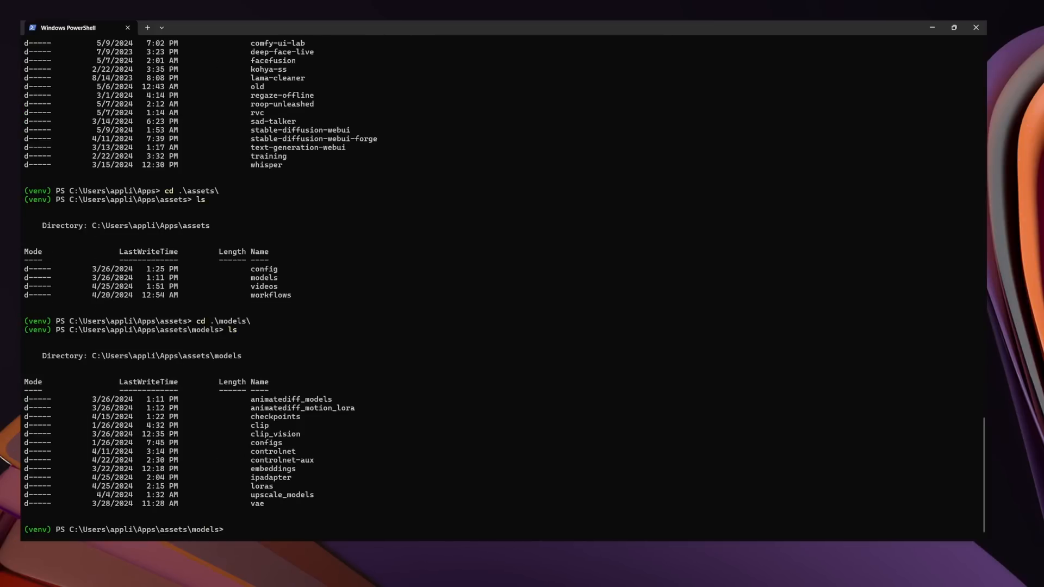
# Enter the checkpoints folder inside assets\models and list its contents.
pyautogui.moveTo(246, 417); pyautogui.dragTo(305, 417)
pyautogui.write('cd .\\ch')
pyautogui.press('Tab')
pyautogui.press('Return')
pyautogui.write('ls')
pyautogui.press('Return')
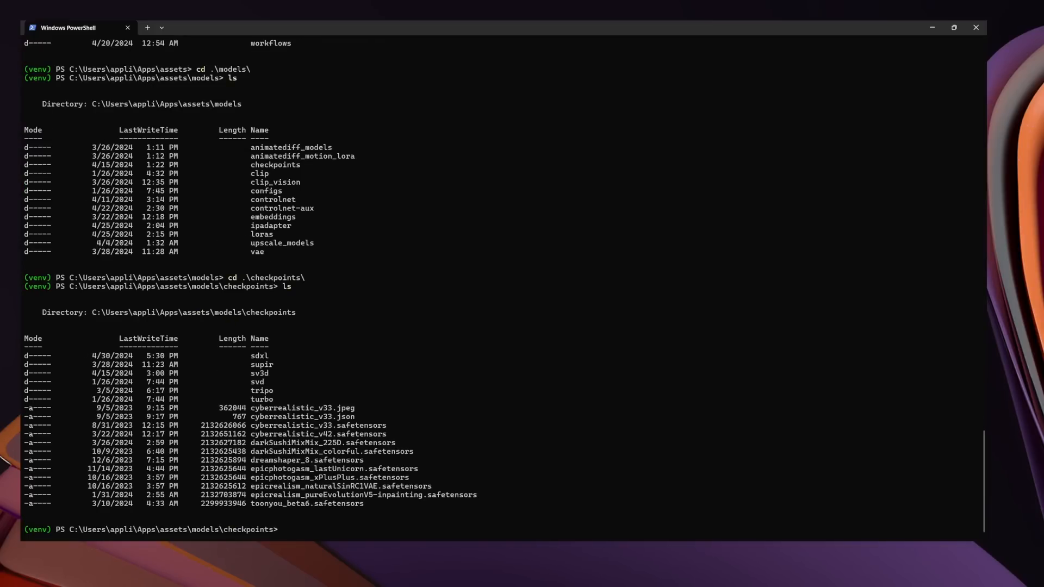
# Enter the sdxl checkpoints folder, list its files and highlight leosamsHelloworldXL_helloworldXL50GPT4V.safetensors.
pyautogui.write('cd .\\sd')
pyautogui.press('Tab')
pyautogui.press('Return')
pyautogui.write('ls\\checkpoints\\sdxl>')
pyautogui.press('Return')
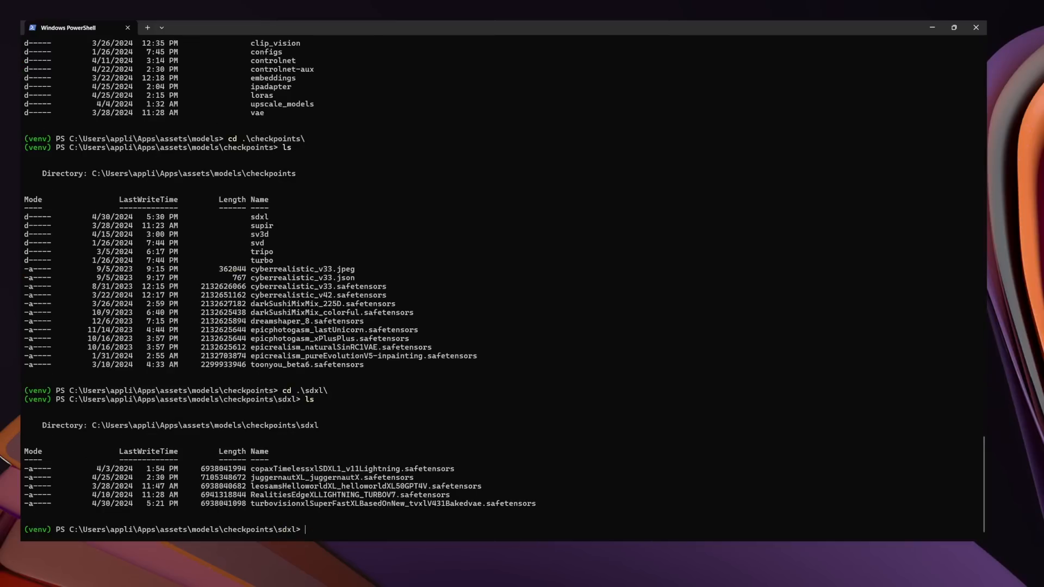
pyautogui.moveTo(249, 486); pyautogui.dragTo(488, 486)
pyautogui.hotkey('ctrl', 'c')
# Return to the shared checkpoints folder and list its contents.
pyautogui.write('cd ..')
pyautogui.press('Return')
pyautogui.write('ls')
pyautogui.press('Return')
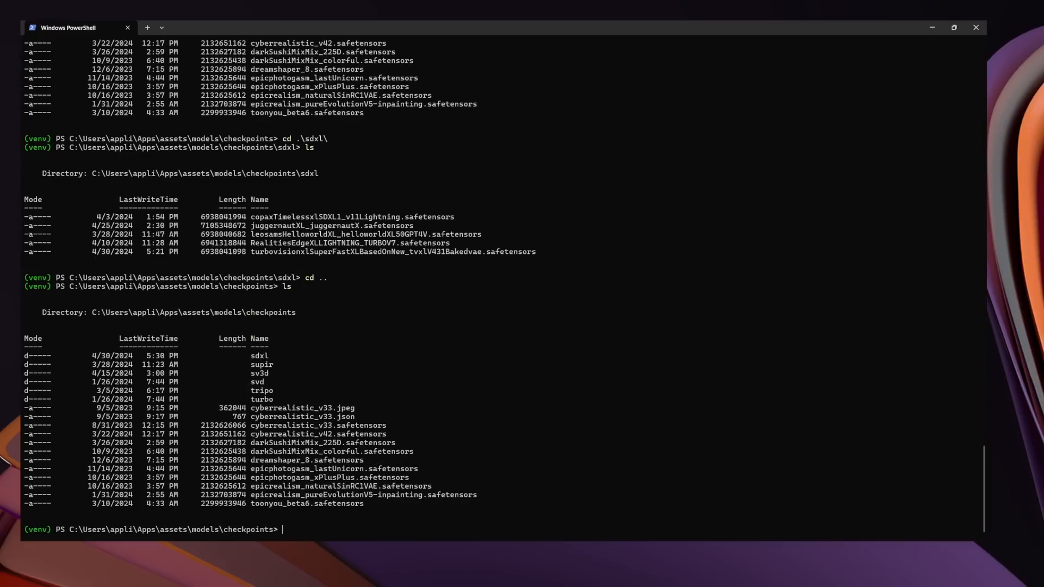
# Enter the supir checkpoints folder, list its files and highlight the assets\models\checkpoints\supir part of the path.
pyautogui.moveTo(250, 364); pyautogui.dragTo(274, 365)
pyautogui.hotkey('ctrl', 'c')
pyautogui.write('cd su')
pyautogui.press('Tab')
pyautogui.press('Return')
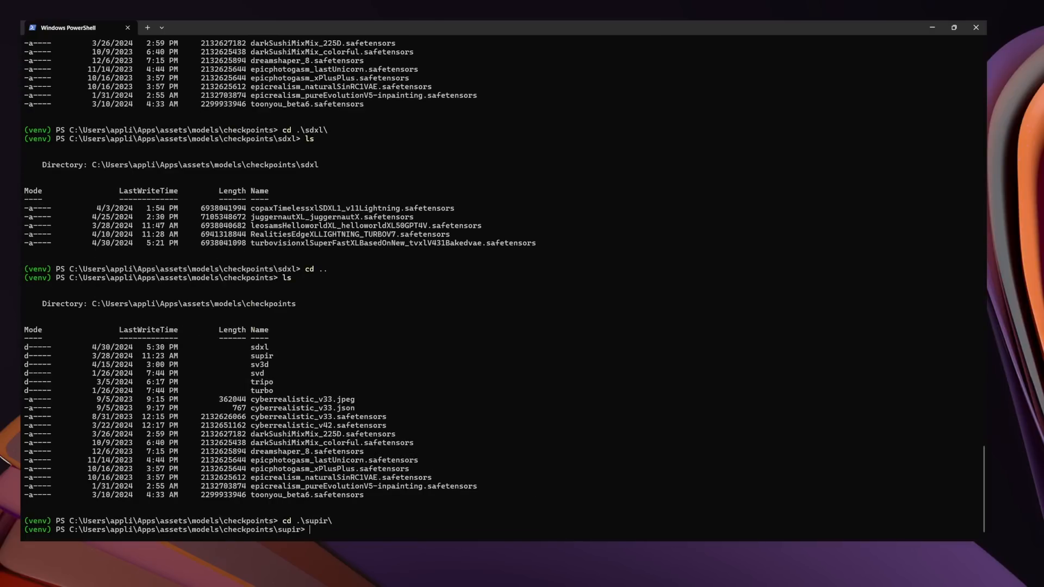
pyautogui.write('ls')
pyautogui.press('Return')
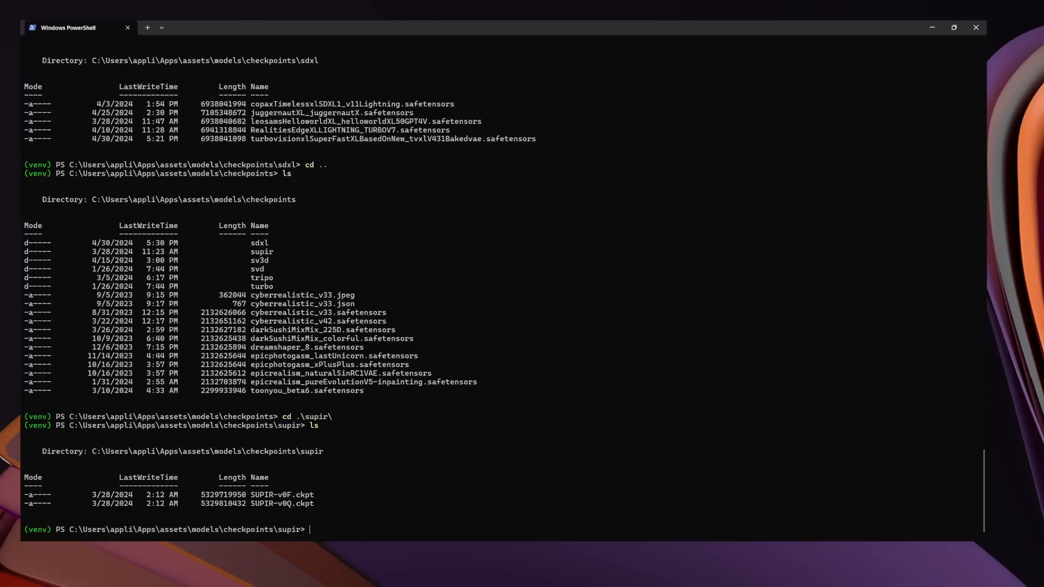
pyautogui.moveTo(156, 530); pyautogui.dragTo(309, 529)
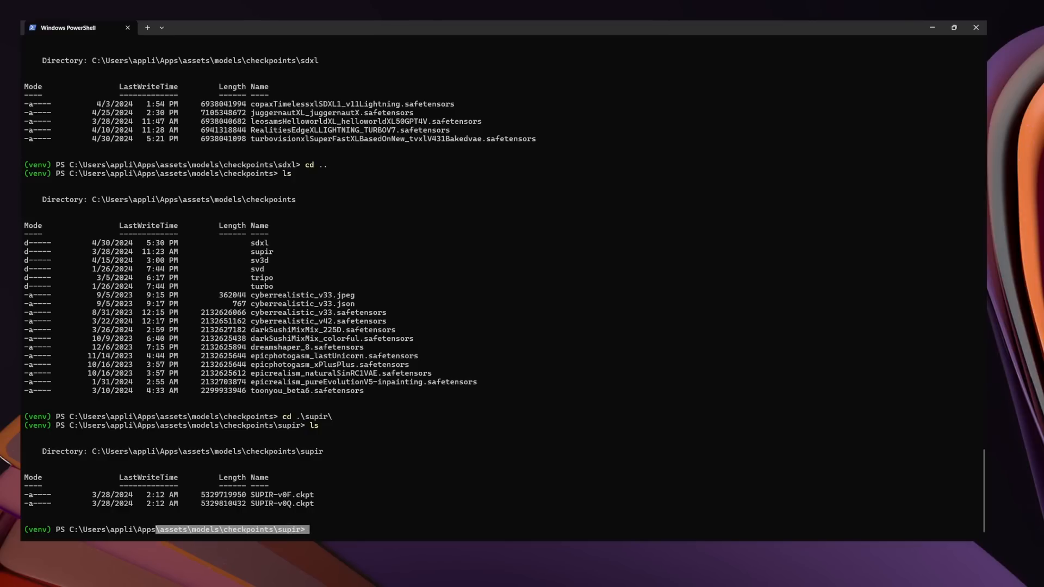
pyautogui.hotkey('ctrl', 'c')
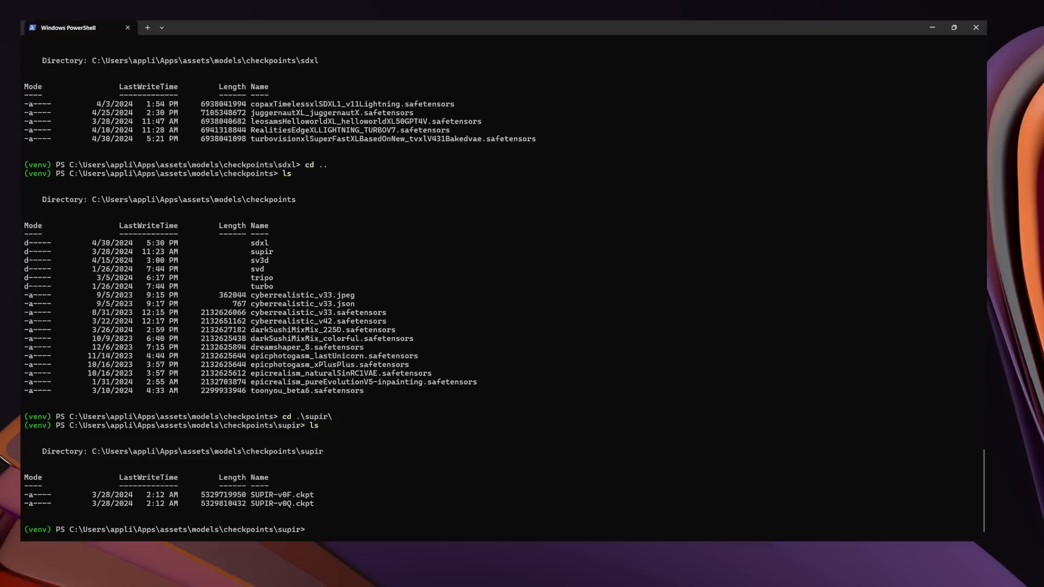
# Go up four levels from supir to the Apps folder, list its contents and highlight the comfy-ui installation folders.
pyautogui.write('cd..')
pyautogui.press('Return')
pyautogui.write('cd ..')
pyautogui.press('Return')
pyautogui.write('cd ..')
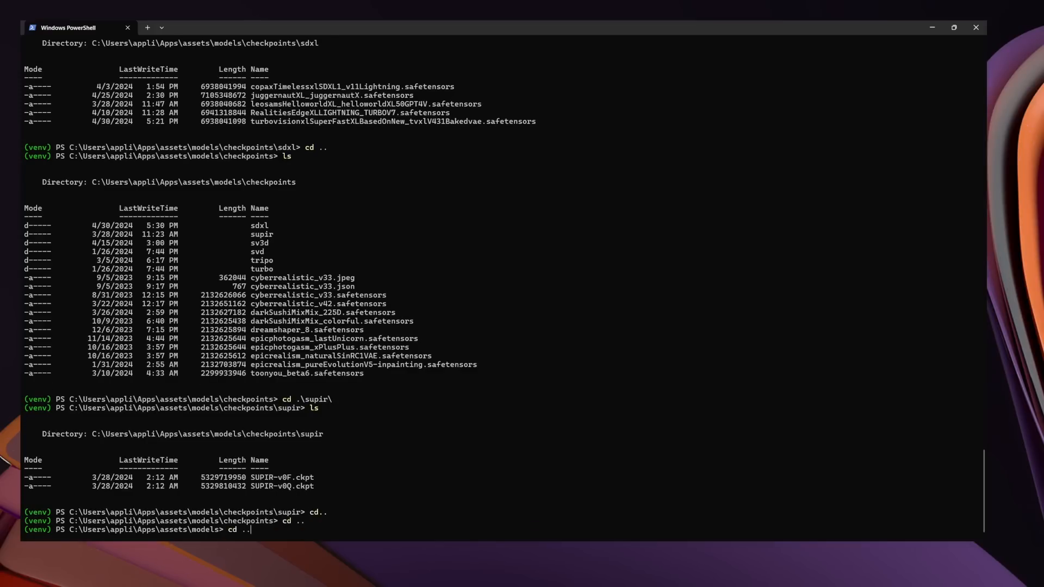
pyautogui.press('Return')
pyautogui.write('cd ..')
pyautogui.press('Return')
pyautogui.write('cd')
pyautogui.press('BackSpace')
pyautogui.press('BackSpace')
pyautogui.press('BackSpace')
pyautogui.write('ls')
pyautogui.press('Return')
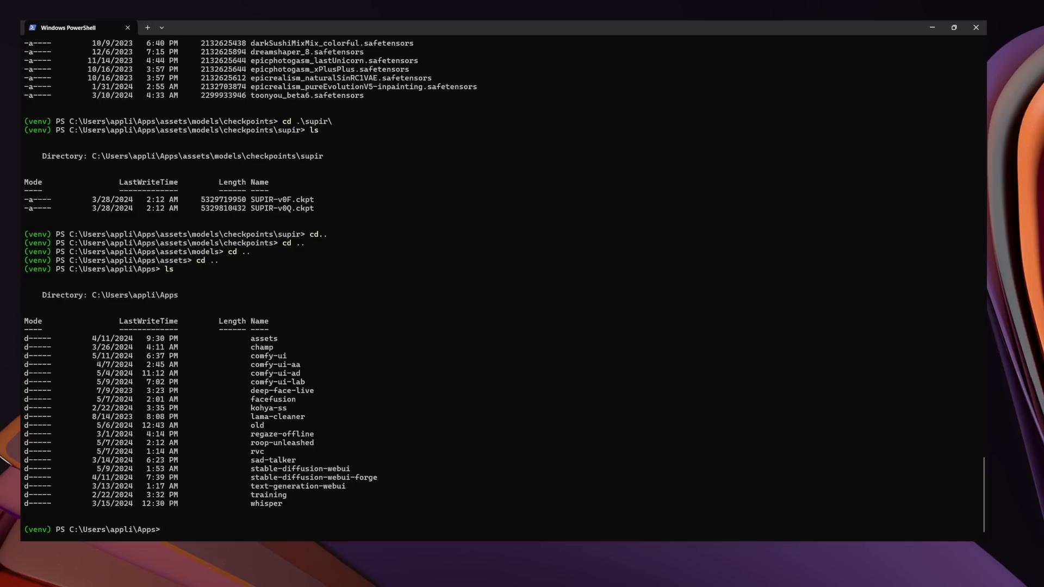
pyautogui.moveTo(247, 356); pyautogui.dragTo(305, 381)
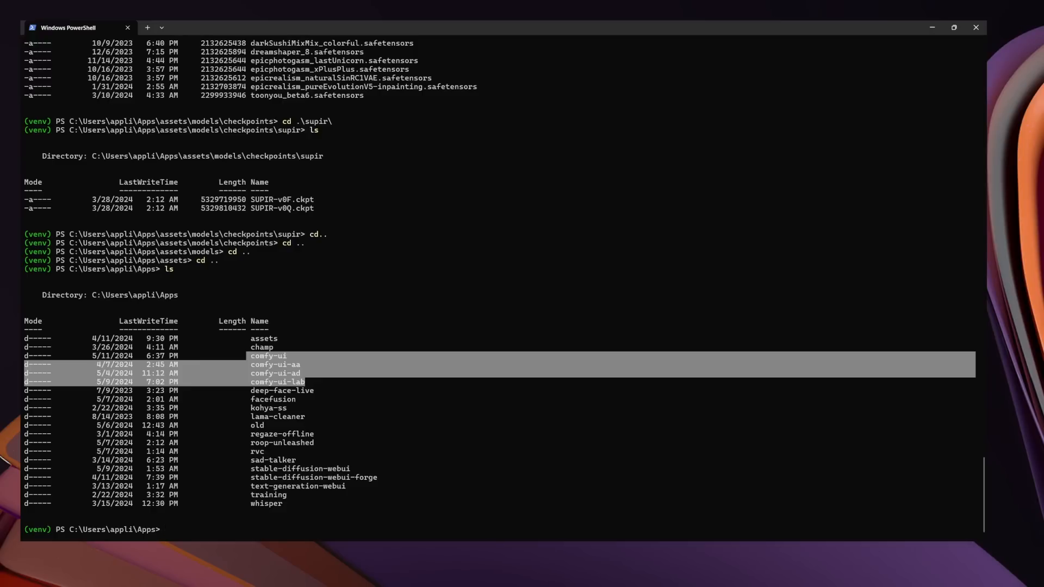
pyautogui.hotkey('ctrl', 'c')
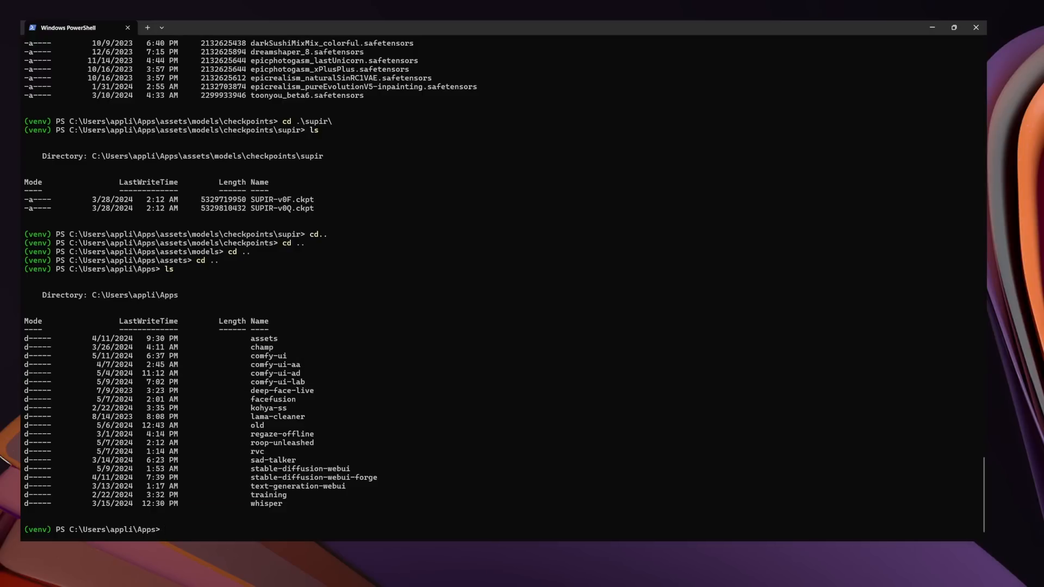
# Enter the comfy-ui-ad installation folder and list its contents.
pyautogui.moveTo(250, 373); pyautogui.dragTo(301, 373)
pyautogui.hotkey('ctrl', 'c')
pyautogui.write('cd co')
pyautogui.press('Tab')
pyautogui.press('BackSpace')
pyautogui.write('-ad')
pyautogui.press('Return')
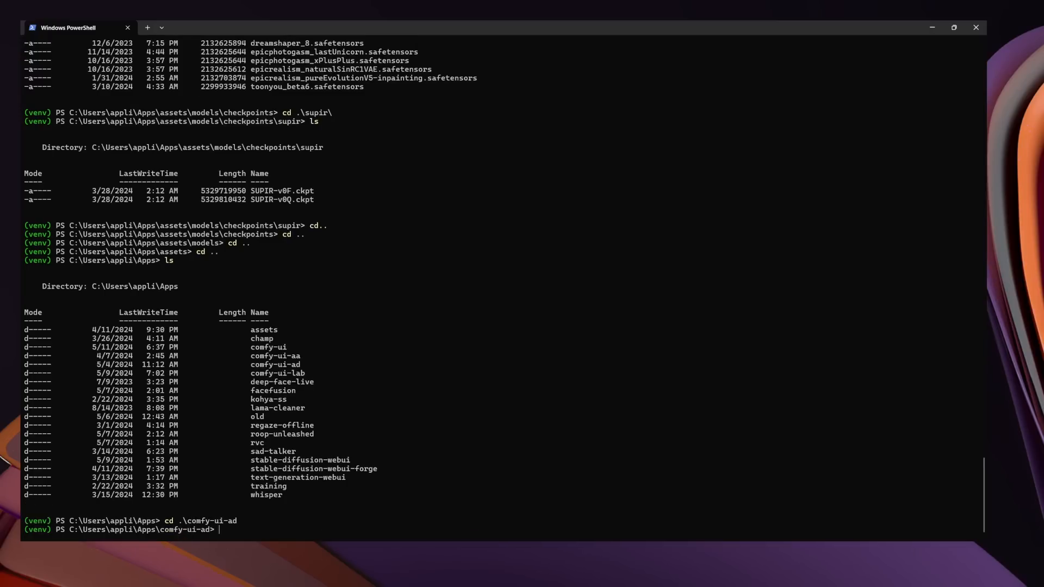
pyautogui.write('ls')
pyautogui.press('Return')
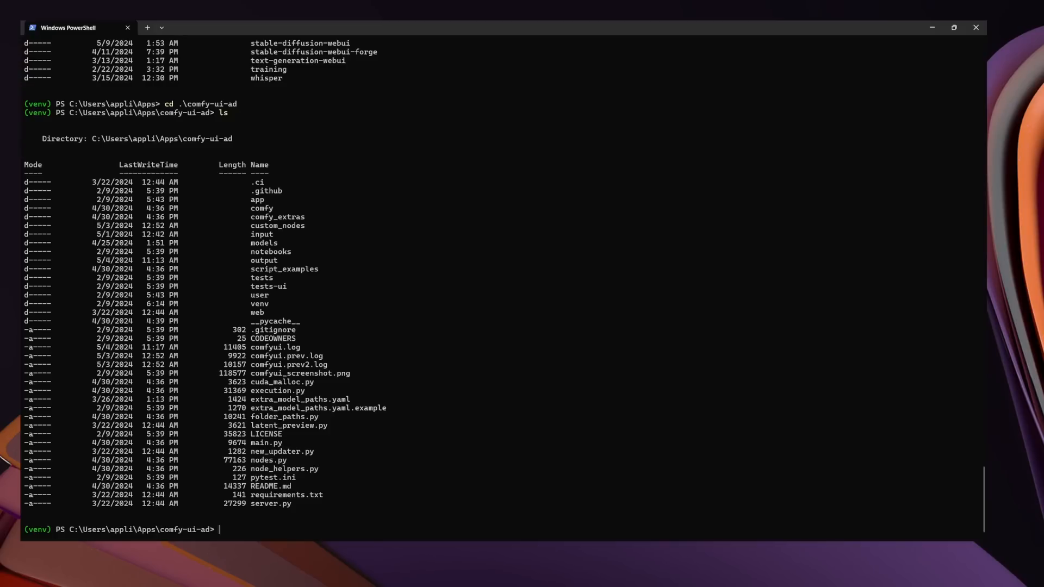
# Enter comfy-ui-ad's models\checkpoints folder and list its contents.
pyautogui.write('cd .\\')
pyautogui.write('mode')
pyautogui.press('Tab')
pyautogui.write('che')
pyautogui.press('Tab')
pyautogui.press('Return')
pyautogui.write('ls')
pyautogui.press('Return')
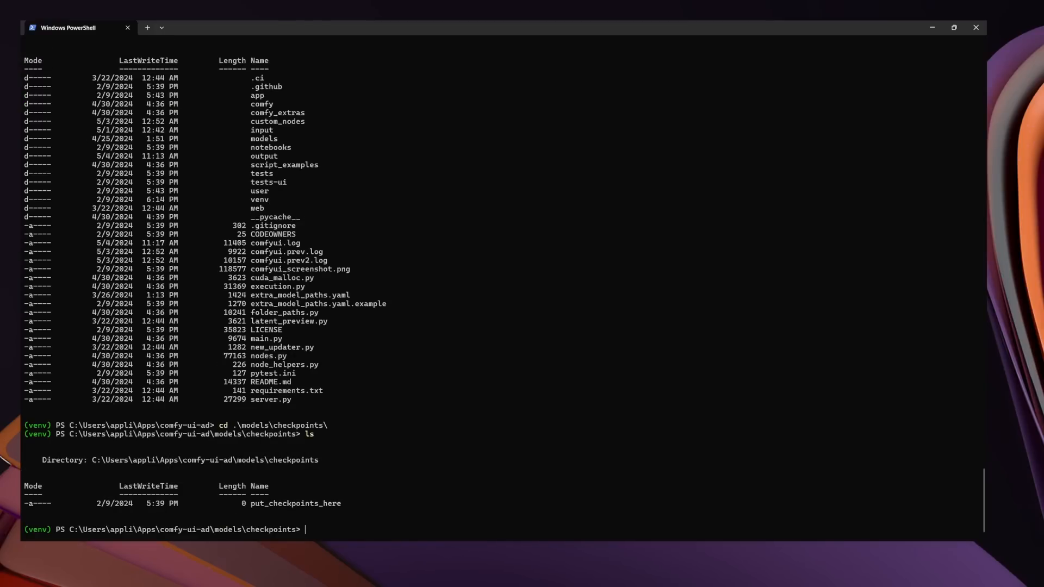
# Go two levels back up to the comfy-ui-ad folder and list its contents.
pyautogui.write('cd ../..')
pyautogui.press('Return')
pyautogui.write('ls')
pyautogui.press('Return')
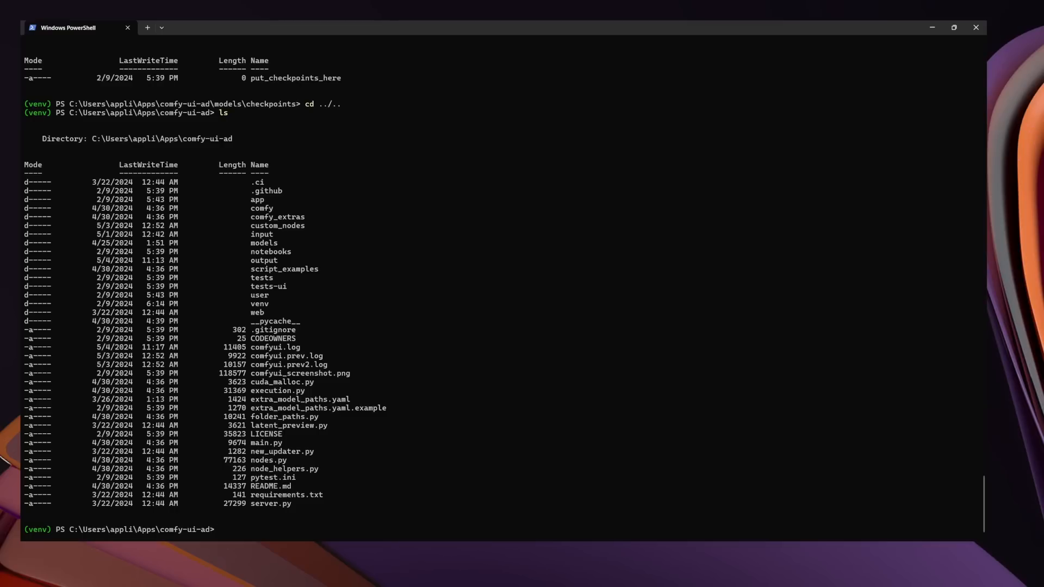
# Print the contents of comfy-ui-ad's extra_model_paths.yaml in the terminal.
pyautogui.moveTo(250, 399); pyautogui.dragTo(351, 399)
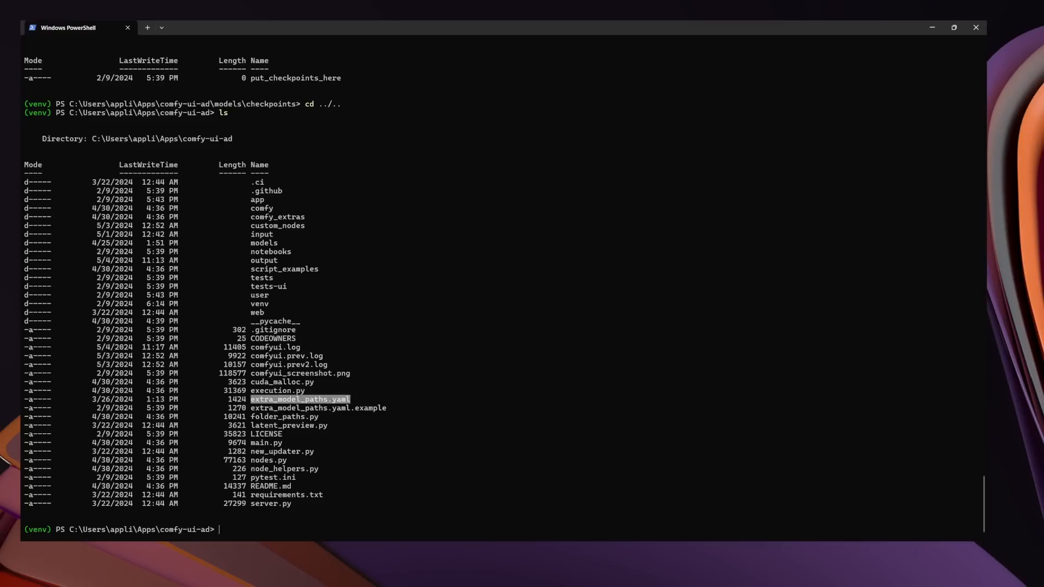
pyautogui.hotkey('ctrl', 'c')
pyautogui.write('cat ex')
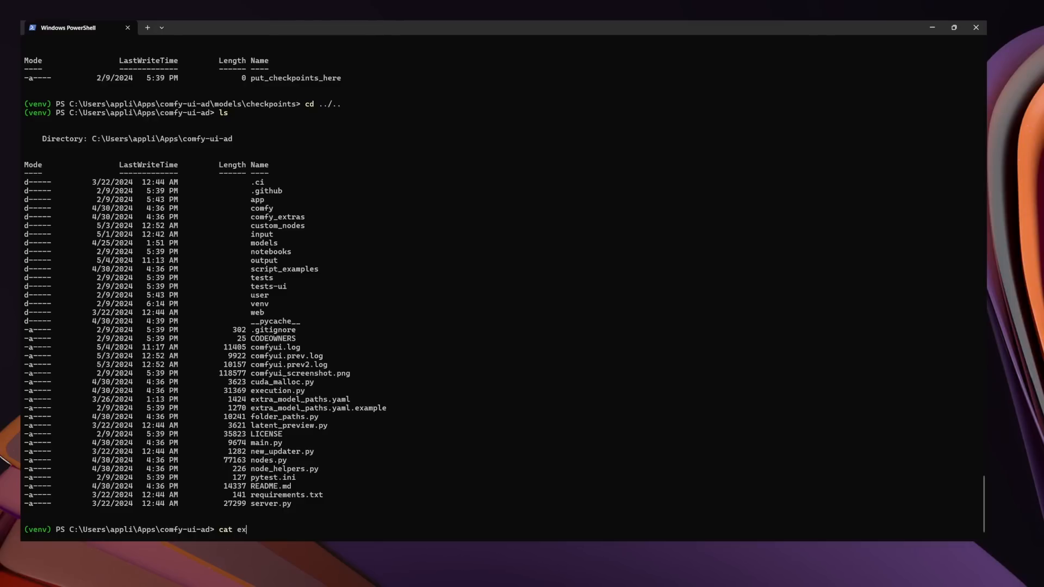
pyautogui.press('Tab')
pyautogui.press('Return')
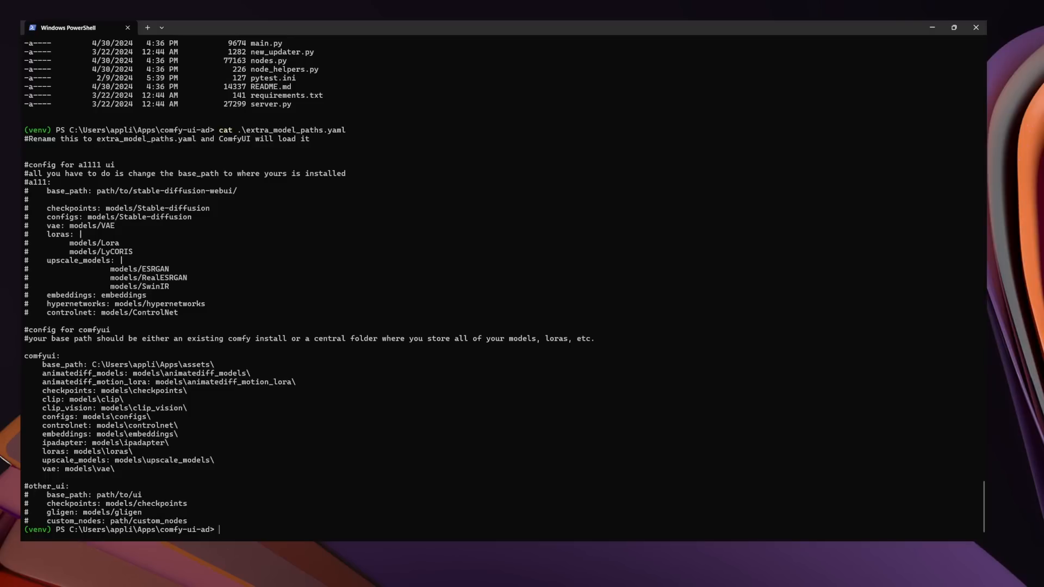
# Examine the comfyui section of the printed extra_model_paths.yaml, focusing on its base_path and checkpoints entries.
pyautogui.moveTo(24, 139); pyautogui.dragTo(500, 521)
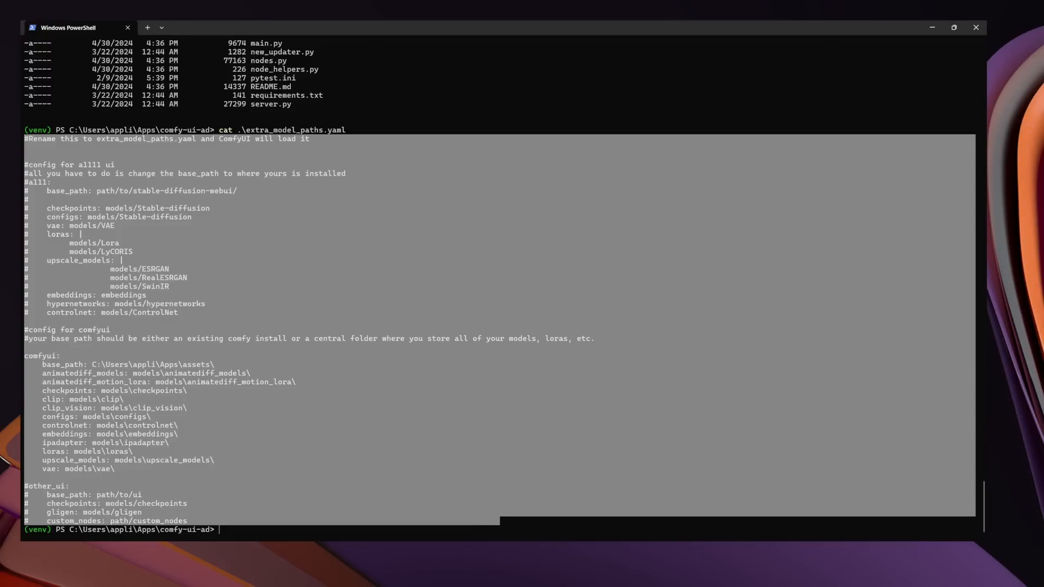
pyautogui.hotkey('ctrl', 'c')
pyautogui.moveTo(24, 356); pyautogui.dragTo(60, 356)
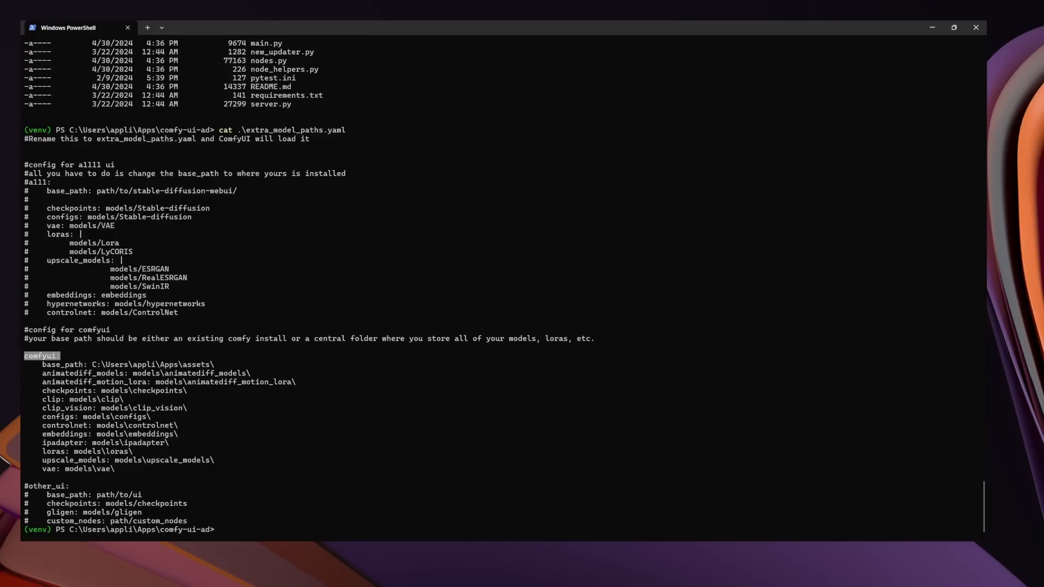
pyautogui.moveTo(88, 364); pyautogui.dragTo(215, 364)
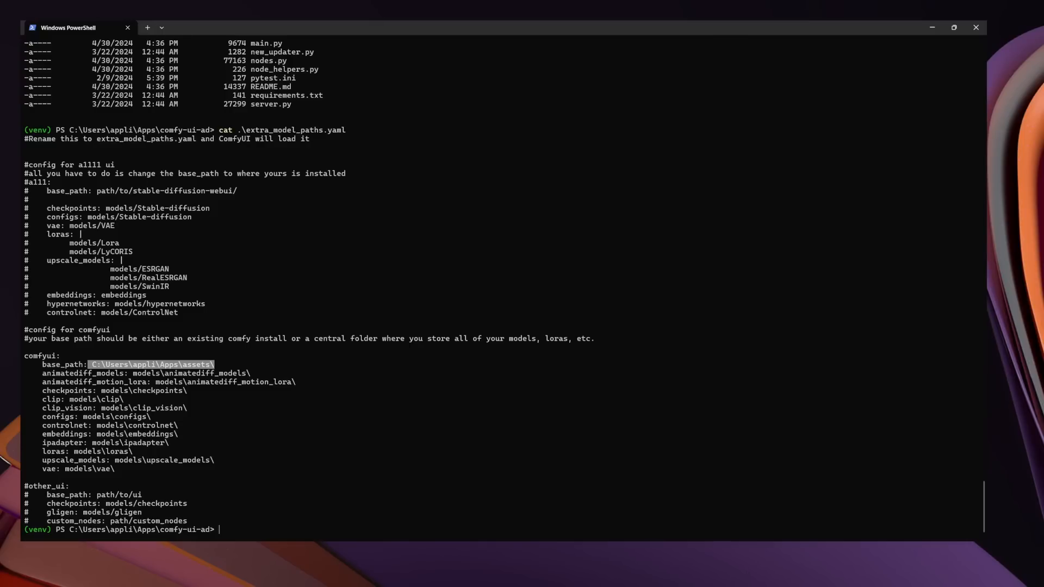
pyautogui.moveTo(101, 390); pyautogui.dragTo(188, 390)
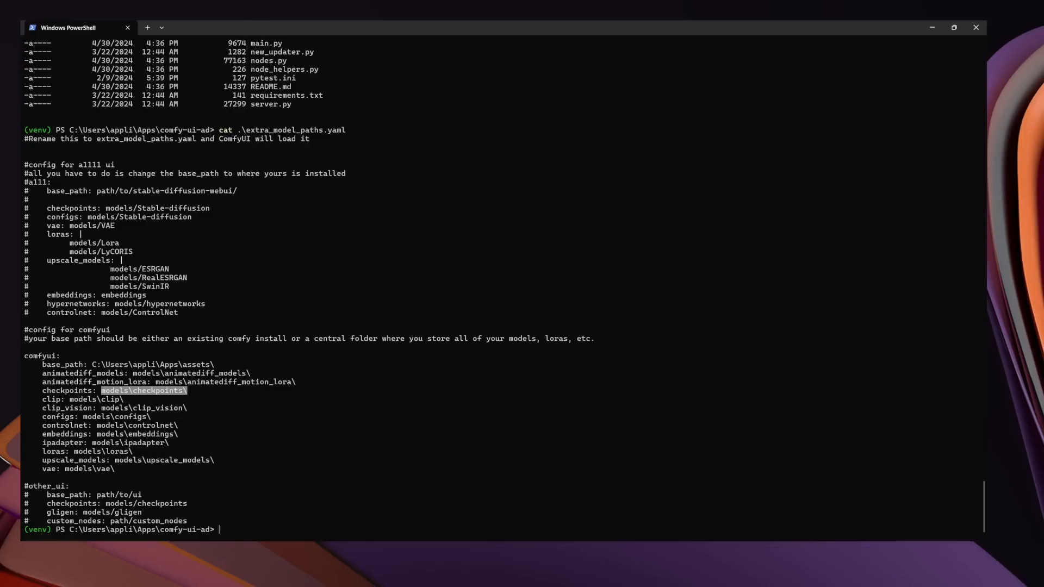
pyautogui.moveTo(92, 364); pyautogui.dragTo(214, 364)
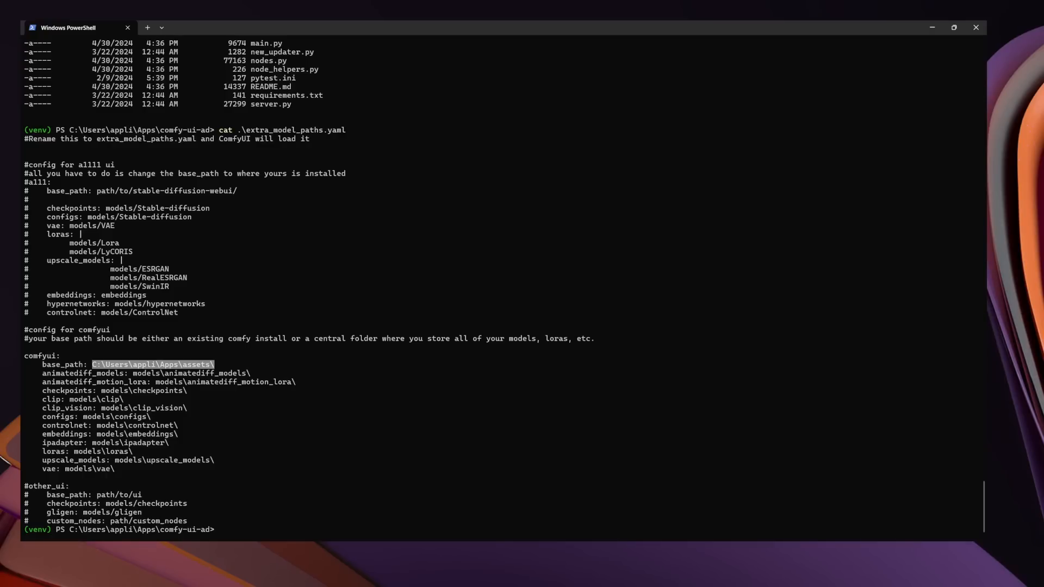
# Leave comfy-ui-ad, enter the sibling comfy-ui folder and list its contents.
pyautogui.write('cd ..')
pyautogui.press('Return')
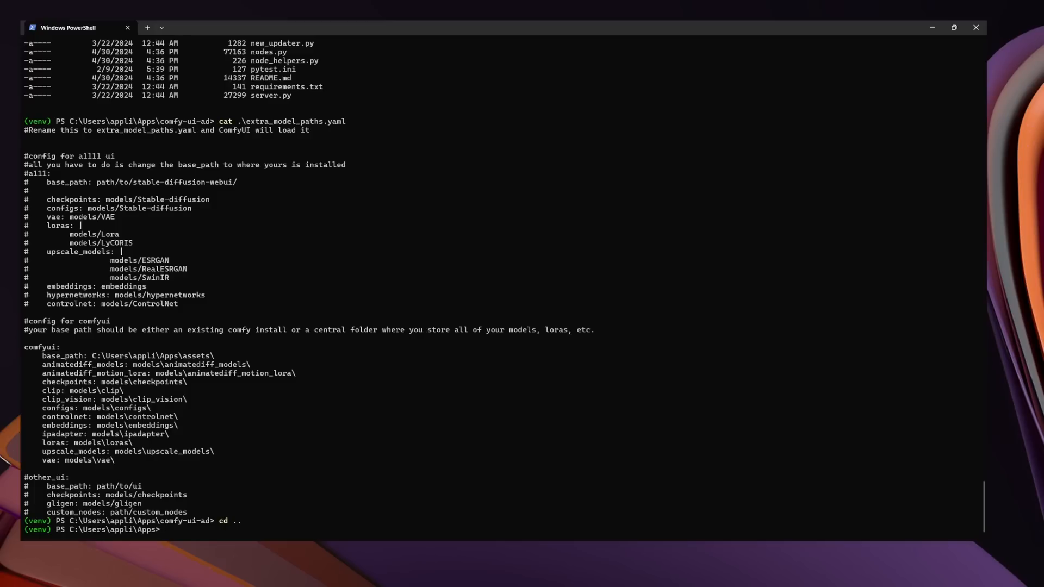
pyautogui.moveTo(29, 130); pyautogui.dragTo(241, 512)
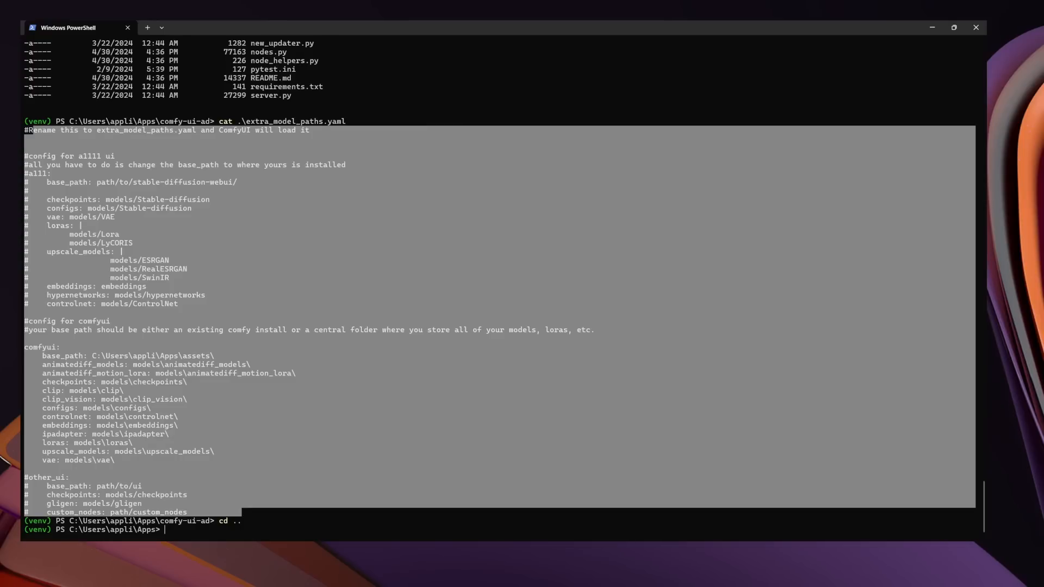
pyautogui.hotkey('ctrl', 'c')
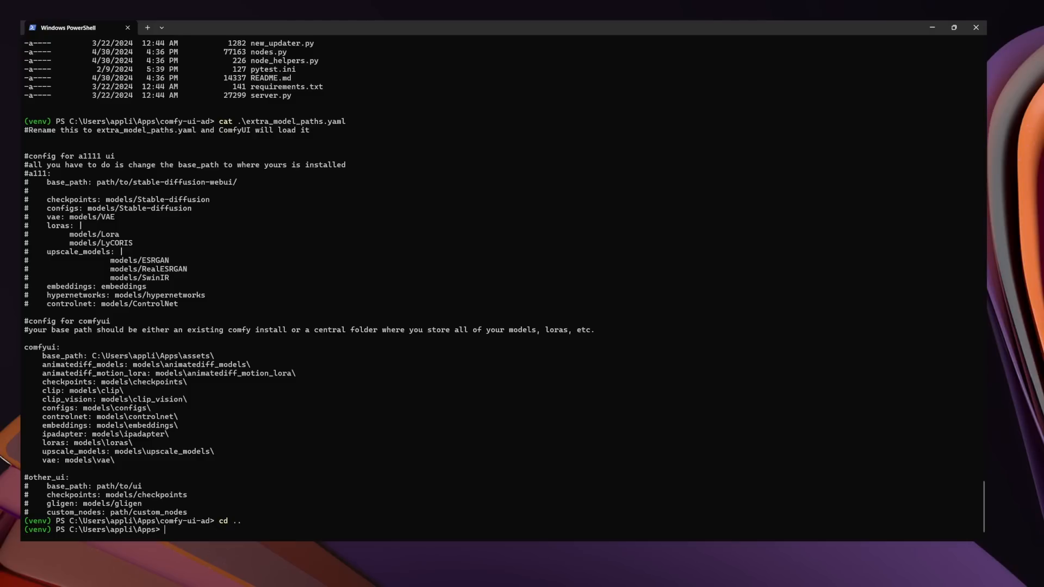
pyautogui.moveTo(155, 355); pyautogui.dragTo(215, 356)
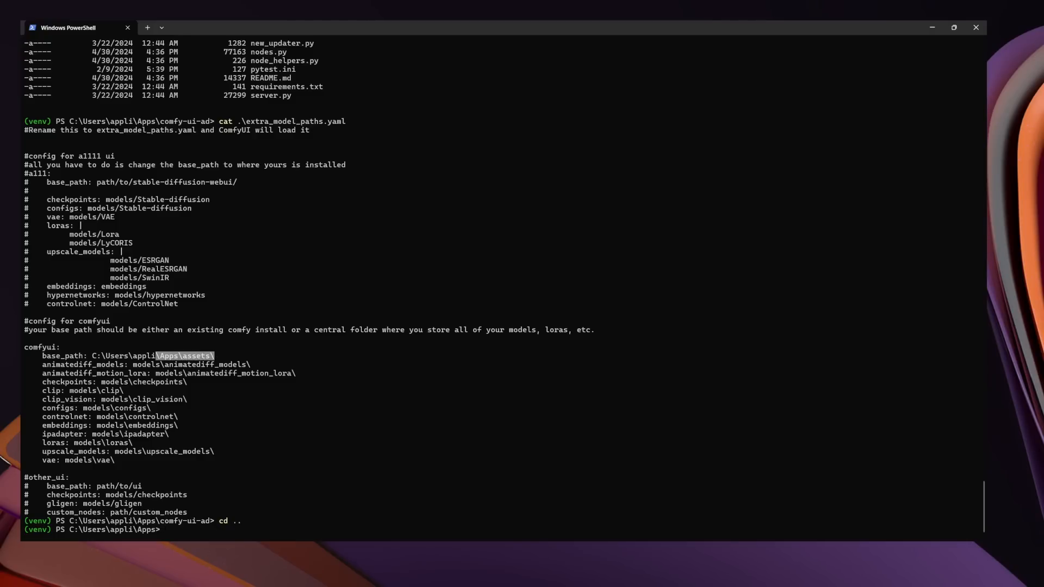
pyautogui.hotkey('ctrl', 'c')
pyautogui.write('cd .\\comfy-ui\\')
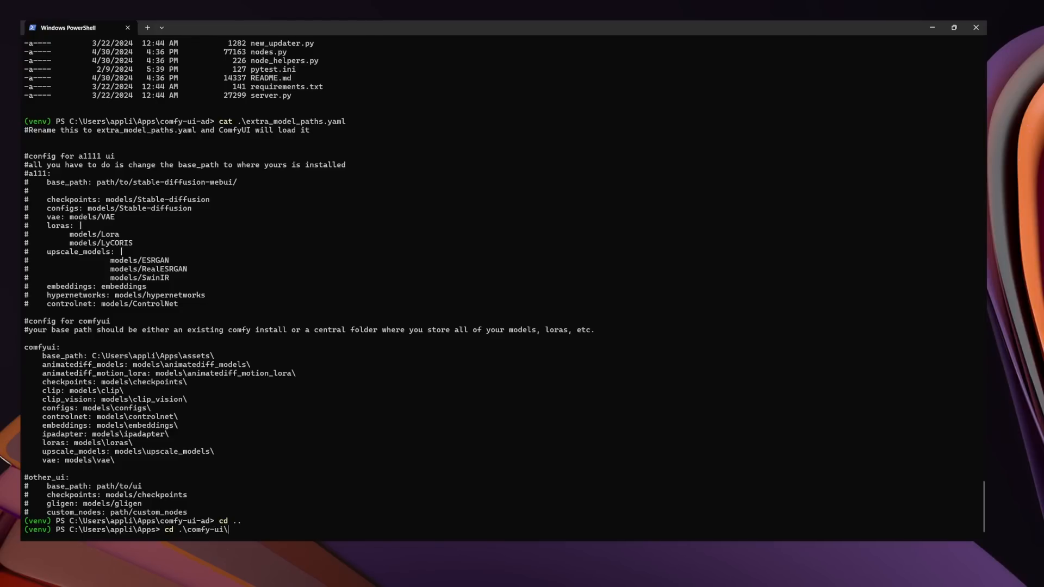
pyautogui.press('Return')
pyautogui.write('ls')
pyautogui.press('Return')
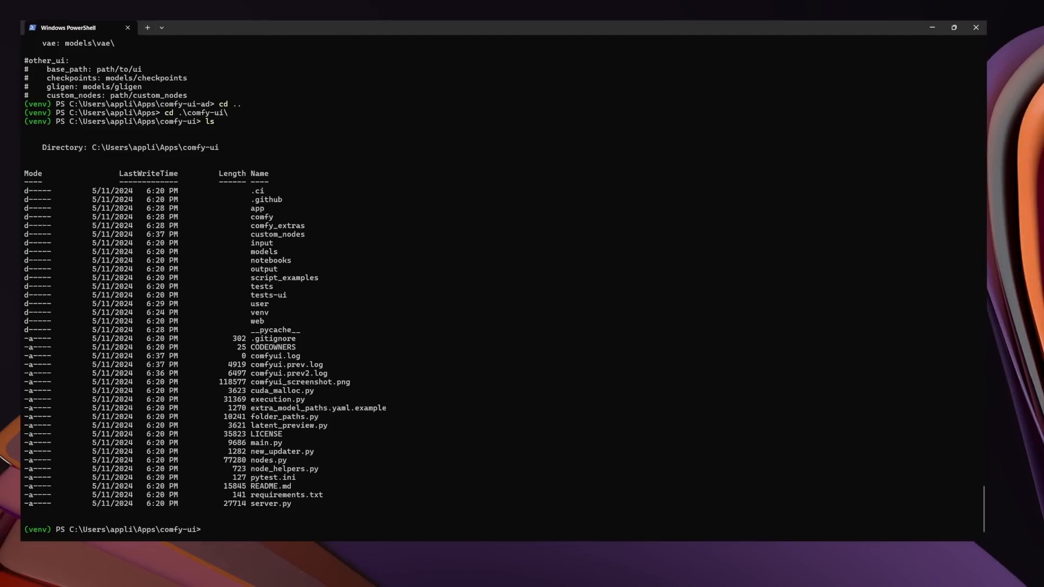
# Copy extra_model_paths.yaml from ..\comfy-ui-ad into the current comfy-ui folder and list the folder to check for it.
pyautogui.hotkey('ctrl', 'v')
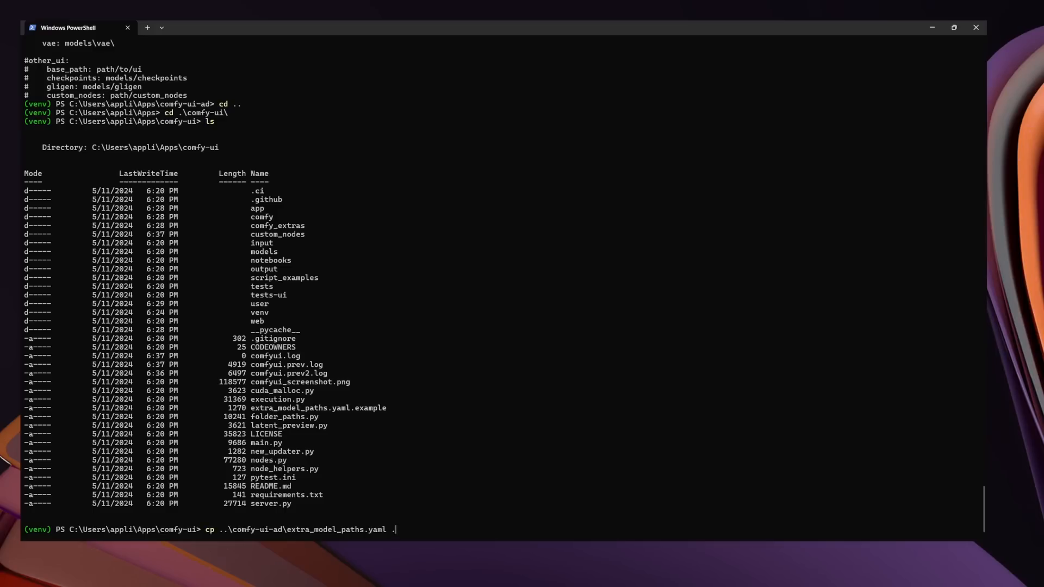
pyautogui.hotkey('shift', 'Right')
pyautogui.hotkey('shift', 'Right')
pyautogui.hotkey('shift', 'Right')
pyautogui.press('End')
pyautogui.press('Return')
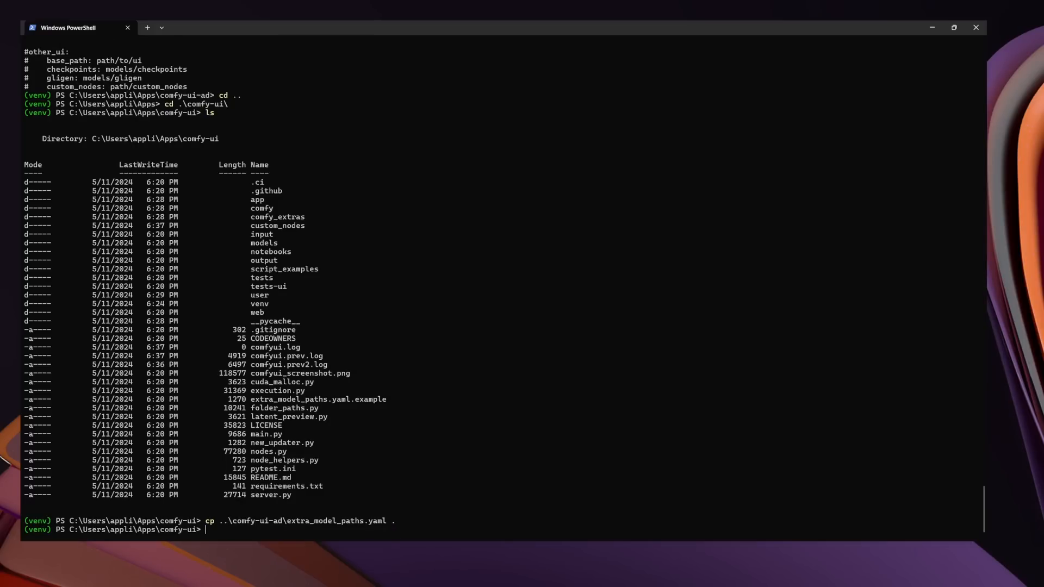
pyautogui.write('ls')
pyautogui.press('Return')
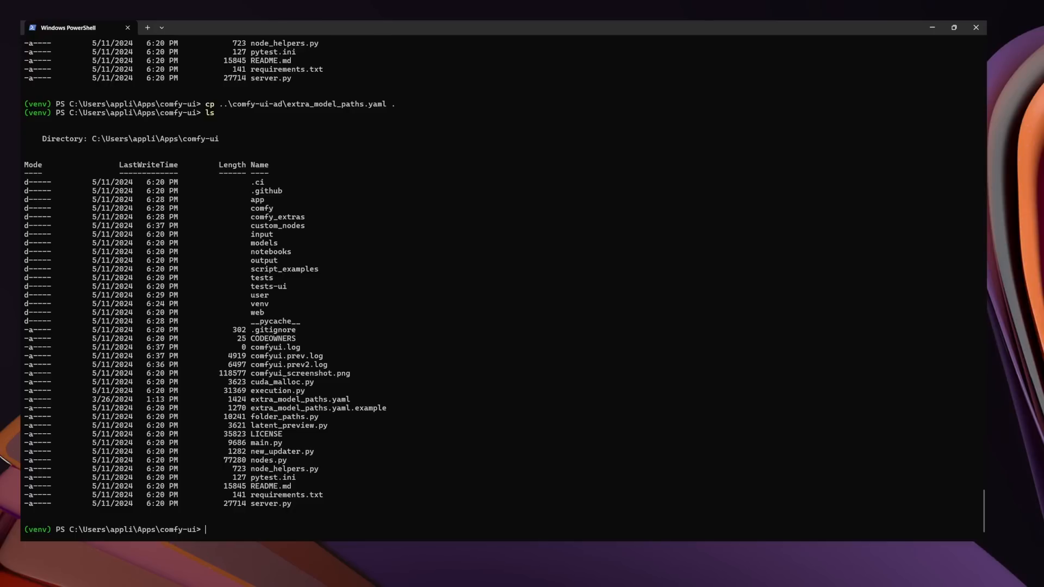
pyautogui.moveTo(251, 400); pyautogui.dragTo(354, 399)
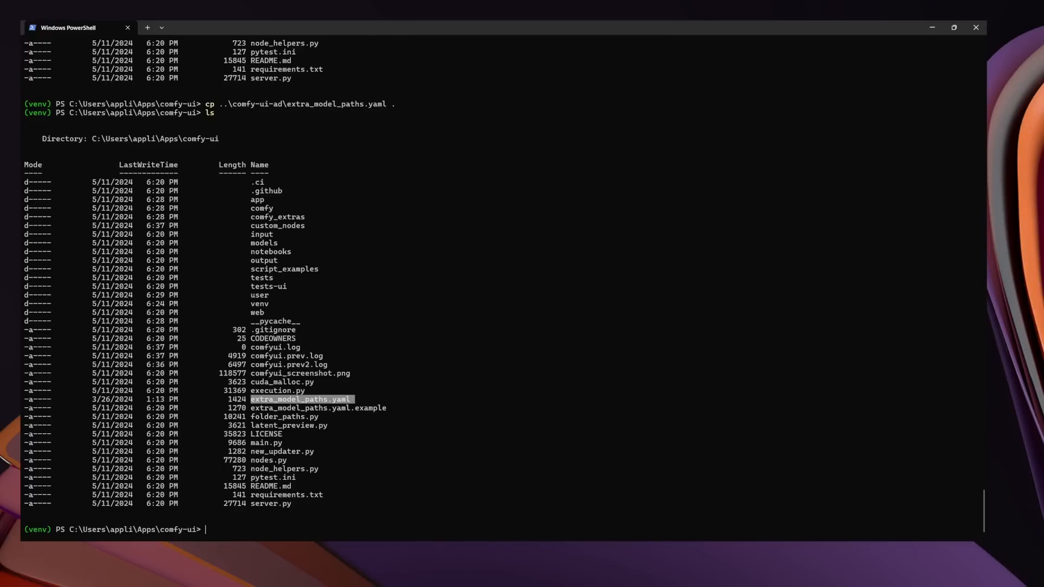
pyautogui.hotkey('ctrl', 'c')
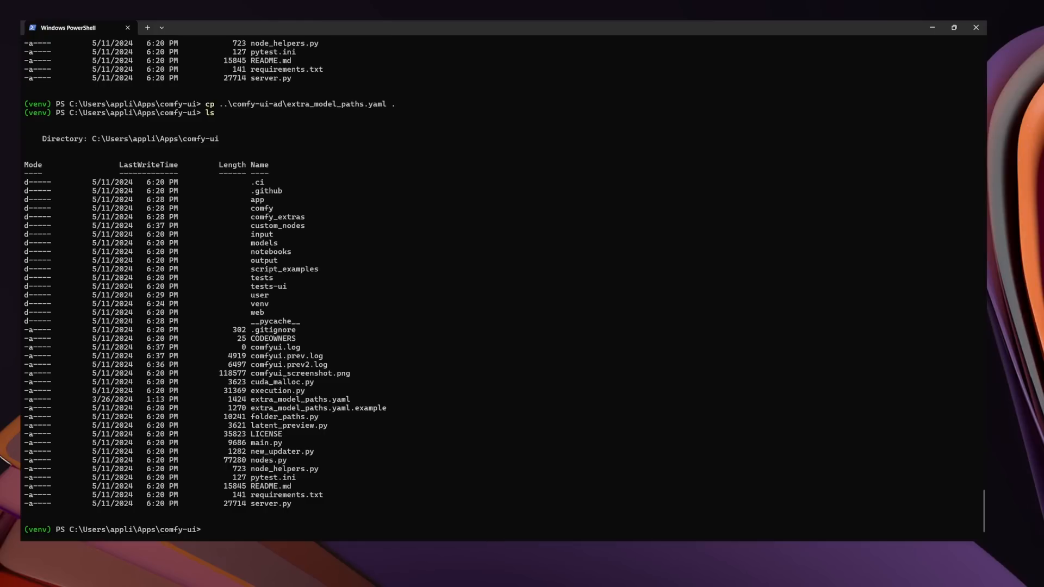
# Start ComfyUI from the comfy-ui folder by running main.py with python.
pyautogui.write('.\\comfy\\')
pyautogui.press('Escape')
pyautogui.write('cd .\\models\\checkpoints\\')
pyautogui.press('Up')
pyautogui.press('Up')
pyautogui.press('Up')
pyautogui.press('Up')
pyautogui.press('Up')
pyautogui.press('Up')
pyautogui.press('Return')
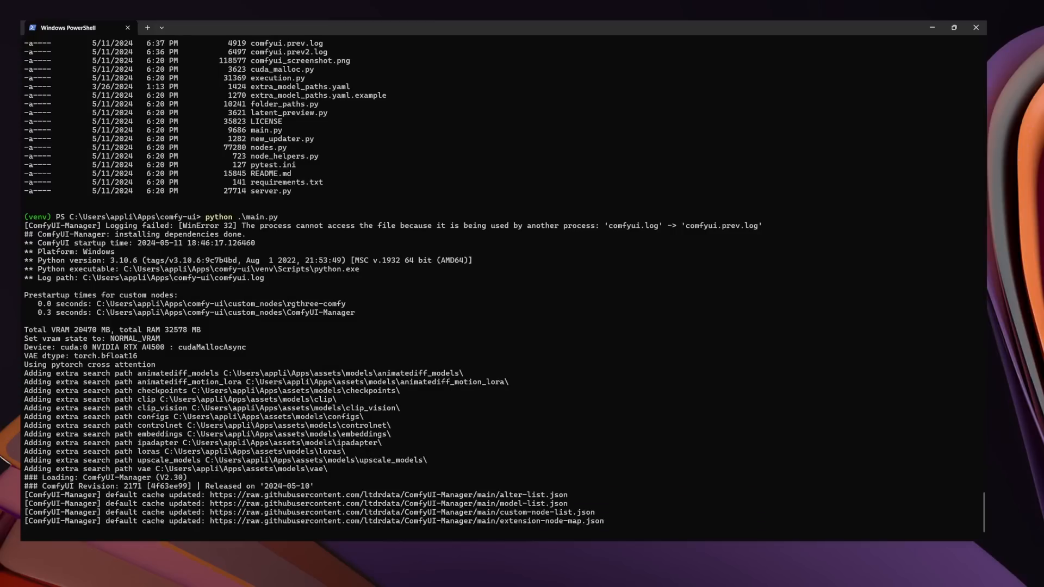
# Check the extra search path lines for the assets models in ComfyUI's startup output.
pyautogui.moveTo(233, 364); pyautogui.dragTo(255, 356)
pyautogui.moveTo(24, 338); pyautogui.dragTo(404, 434)
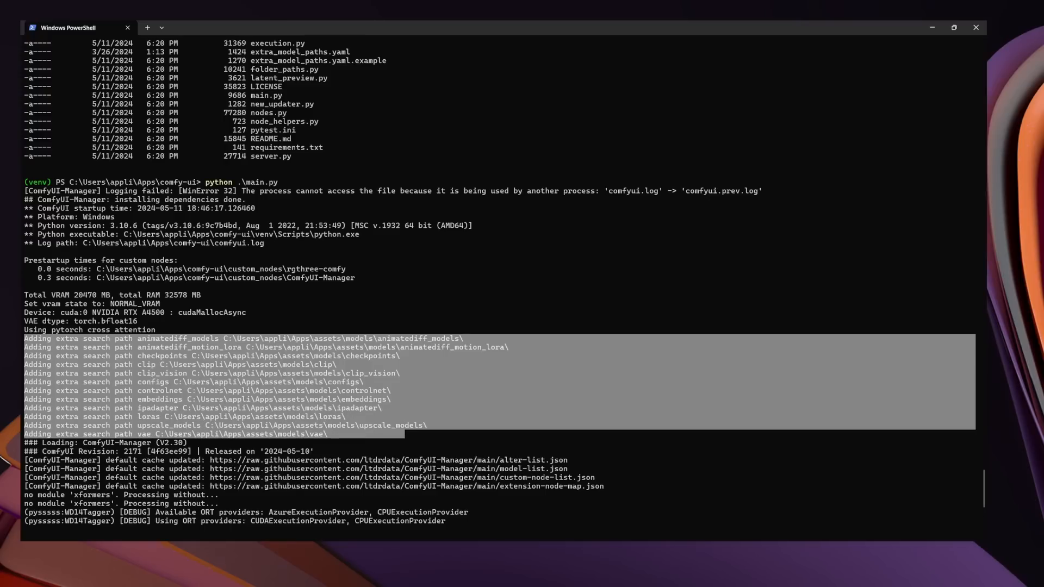
pyautogui.hotkey('ctrl', 'c')
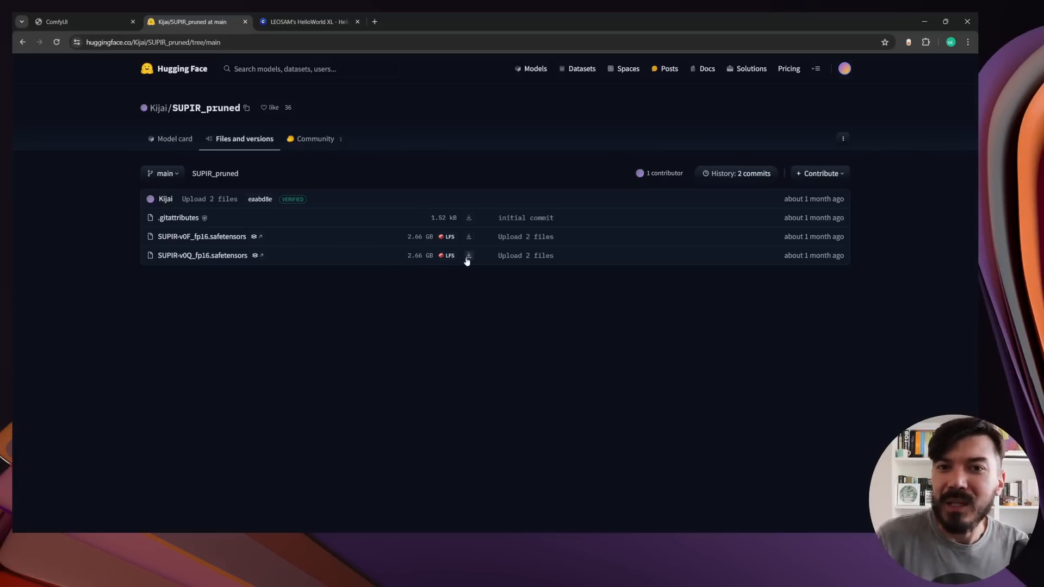
# In the browser, compare the SUPIR Upscale node's models with the Kijai/SUPIR_pruned files page and the LEOSAM's HelloWorld XL page.
pyautogui.click(119, 21)
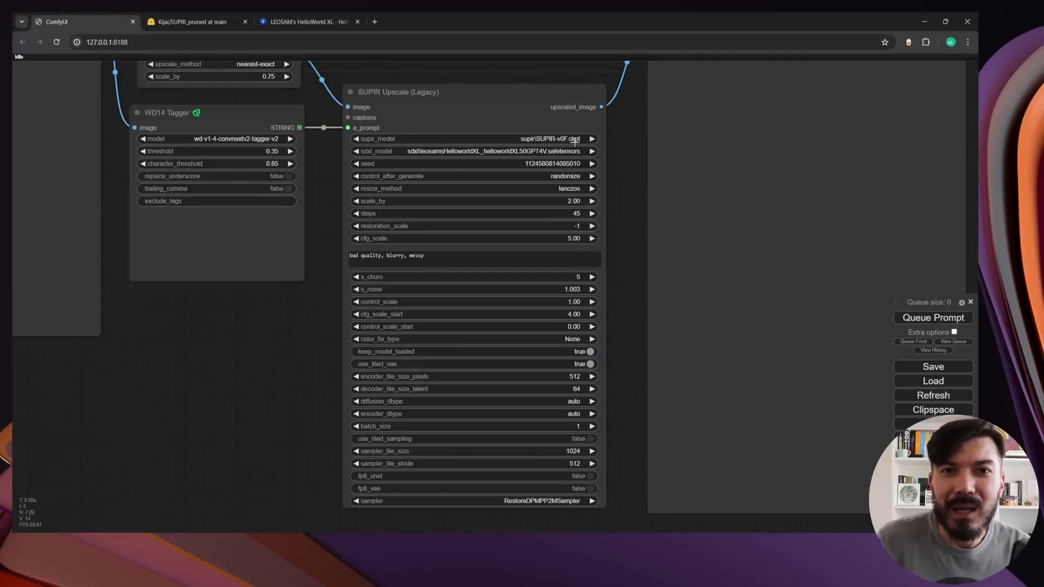
pyautogui.click(191, 16)
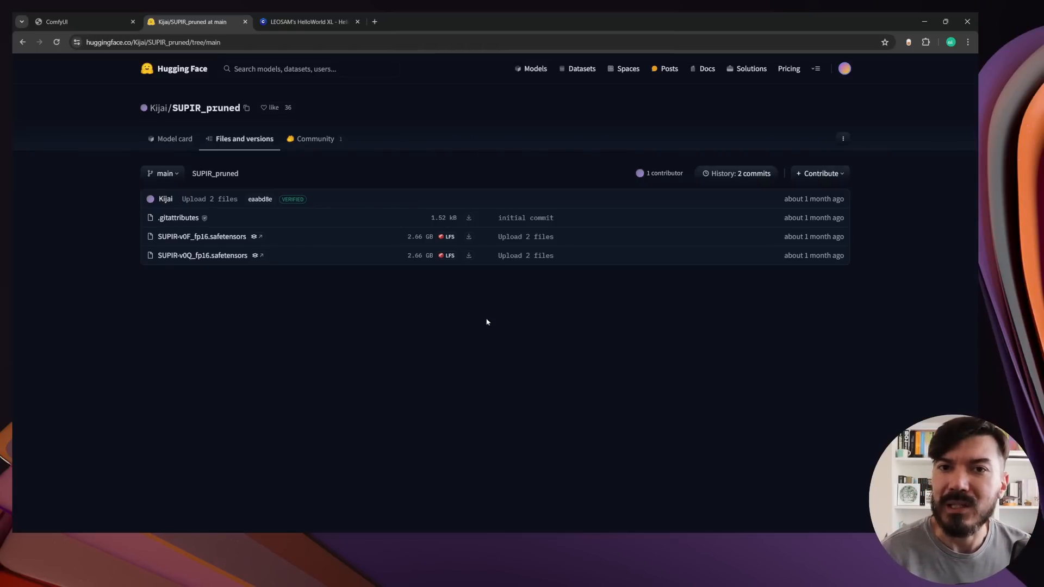
pyautogui.click(312, 19)
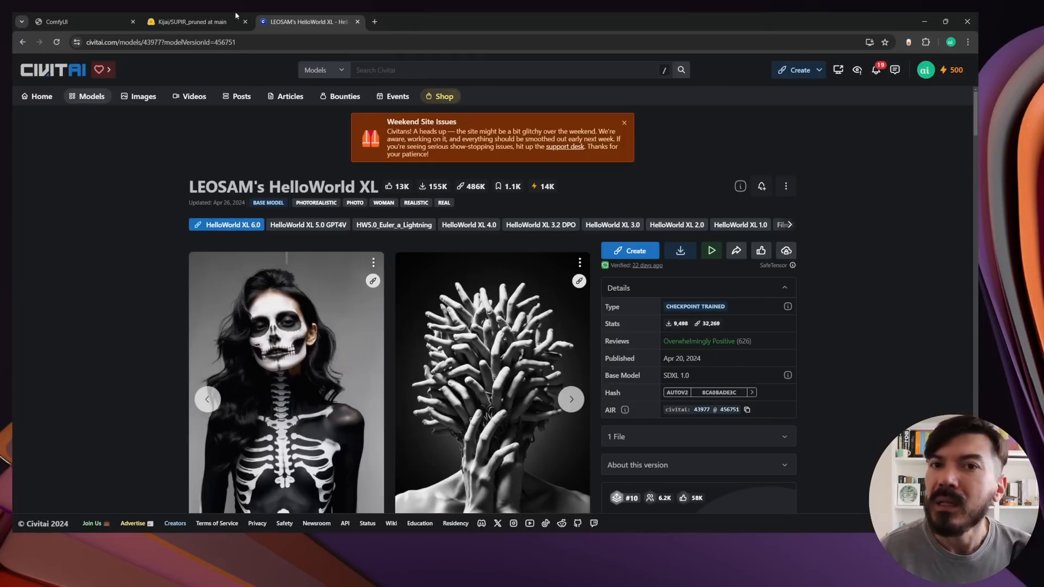
# Load up-01-a.png into the Load Image node of the ComfyUI workflow and queue the prompt.
pyautogui.click(81, 22)
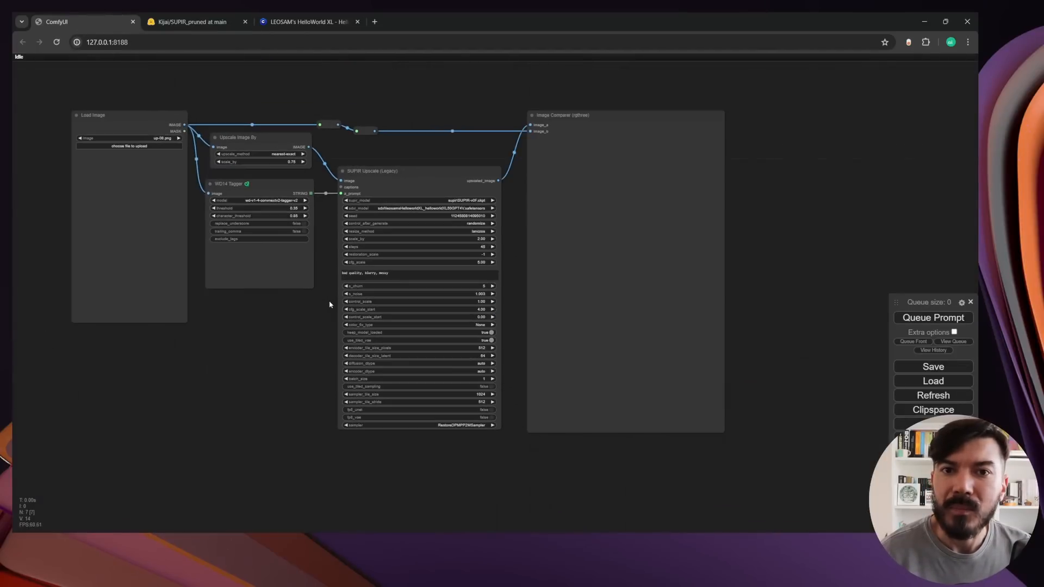
pyautogui.scroll(3, 330, 304)
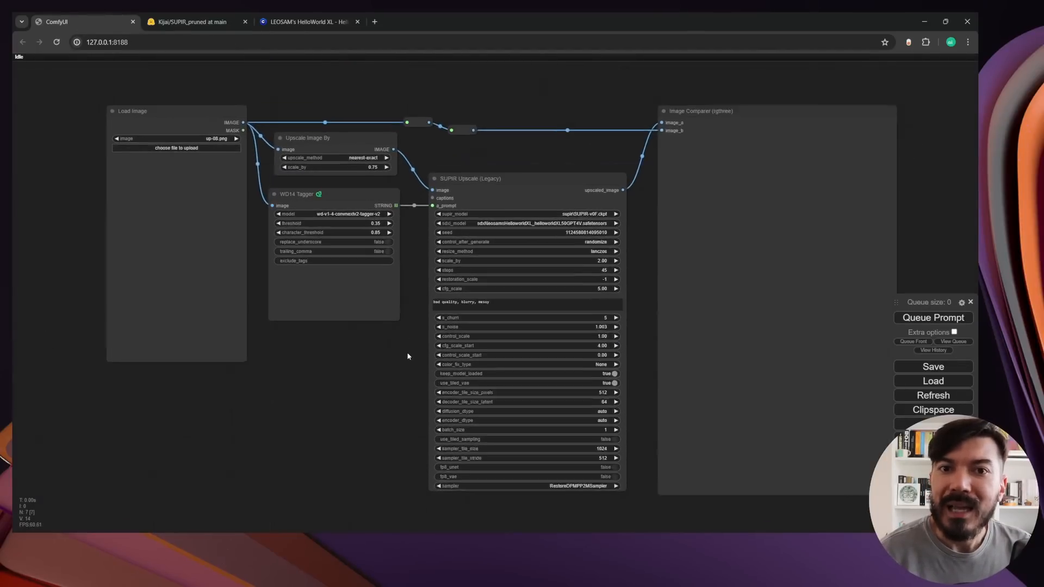
pyautogui.moveTo(408, 356); pyautogui.dragTo(380, 355)
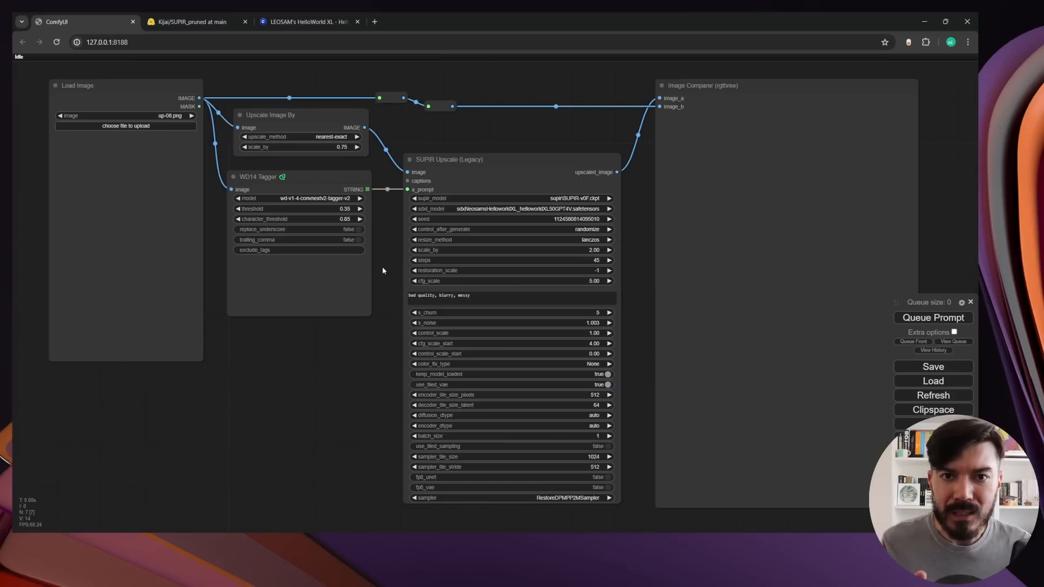
pyautogui.click(462, 539)
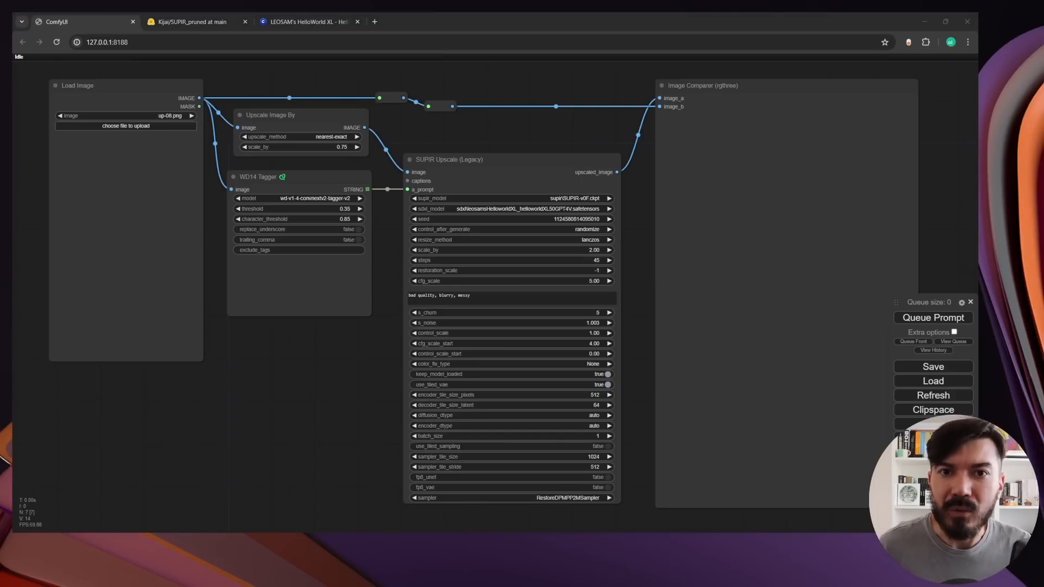
pyautogui.moveTo(461, 540); pyautogui.dragTo(126, 245)
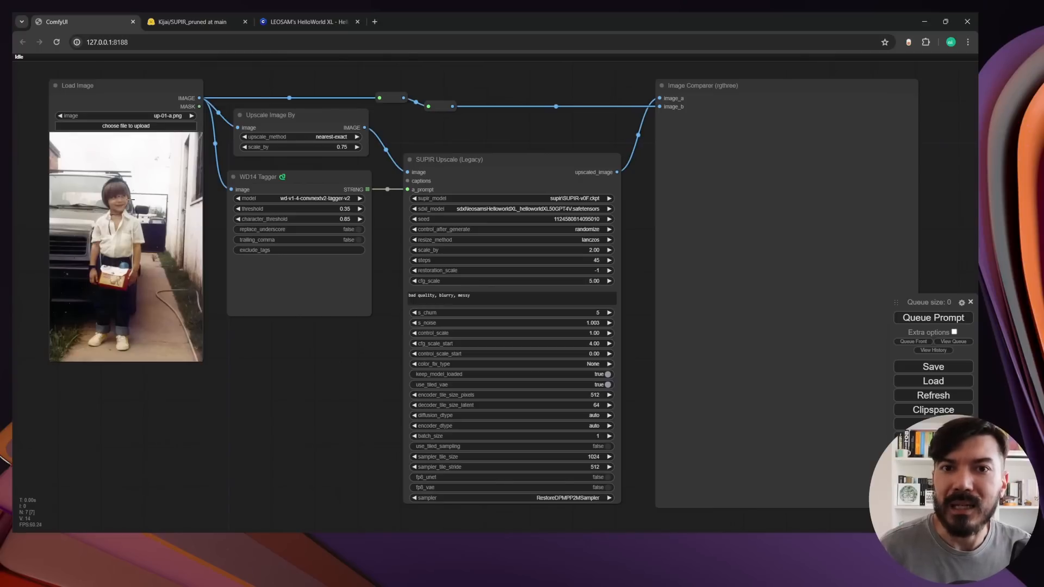
pyautogui.click(927, 318)
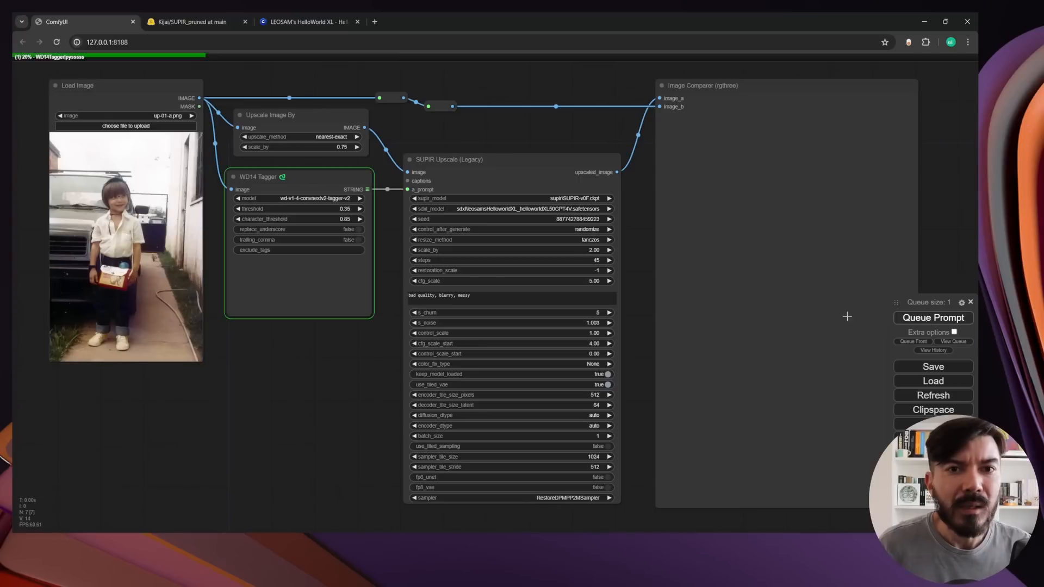
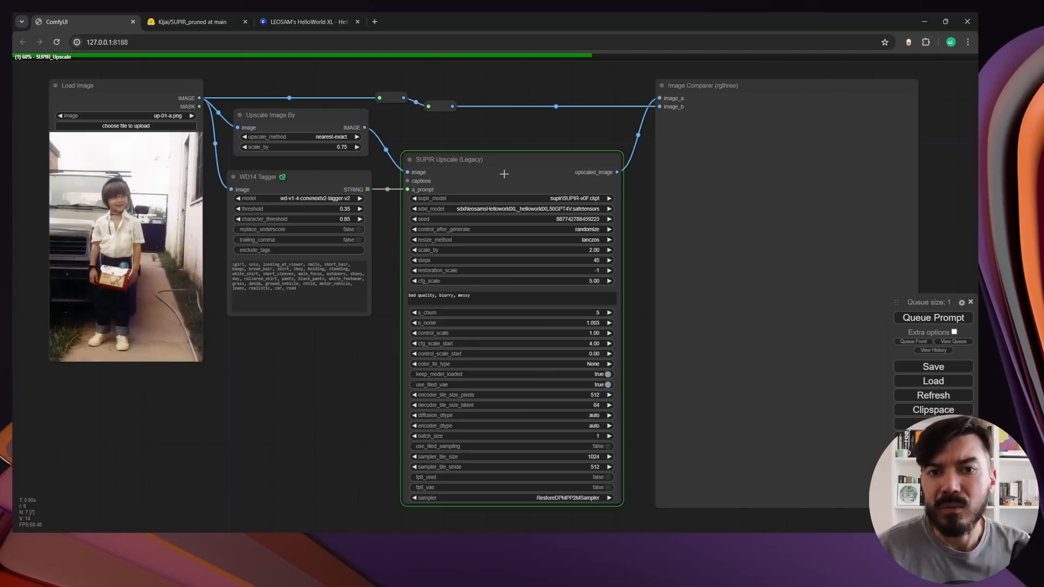
# Load the workflow file with the SUPIR Model Loader (v2) onto the ComfyUI canvas and close the missing-node notice.
pyautogui.click(4, 459)
pyautogui.click(631, 343)
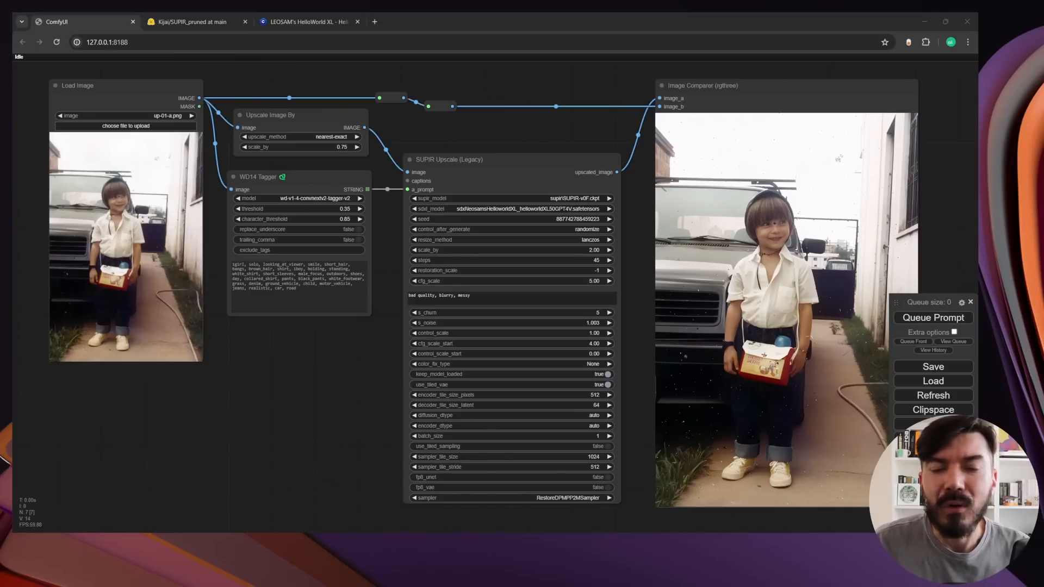
pyautogui.moveTo(13, 401); pyautogui.dragTo(220, 400)
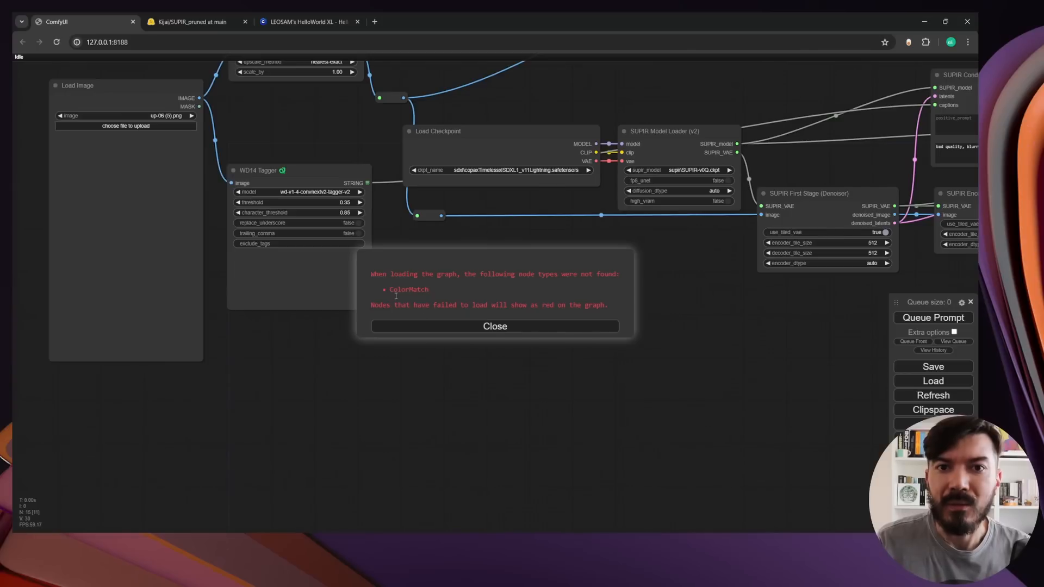
pyautogui.click(464, 327)
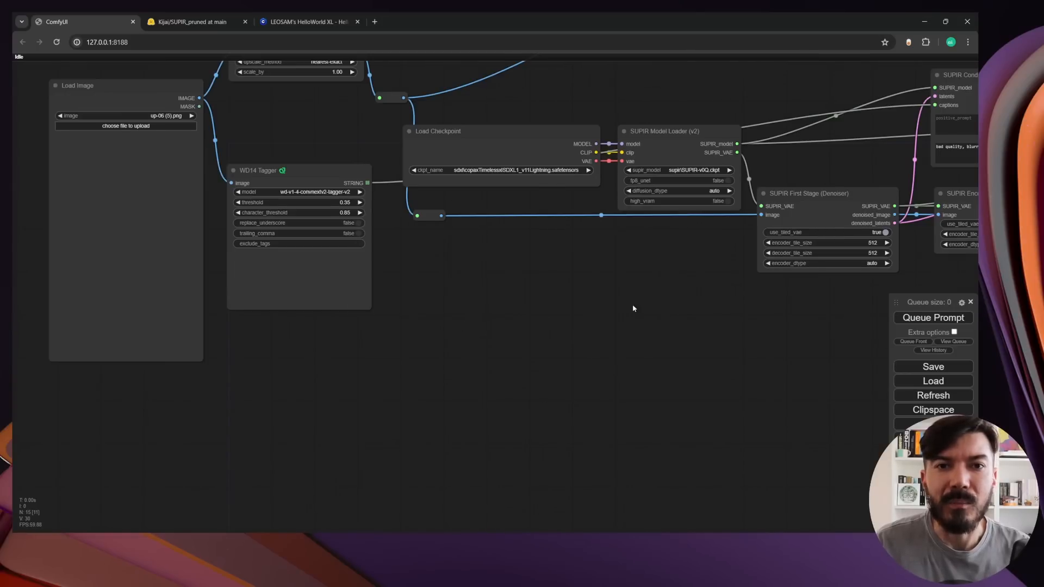
# Locate the missing ColorMatch node in the graph and install its custom node pack through ComfyUI Manager.
pyautogui.scroll(-5, 504, 341)
pyautogui.scroll(5, 504, 315)
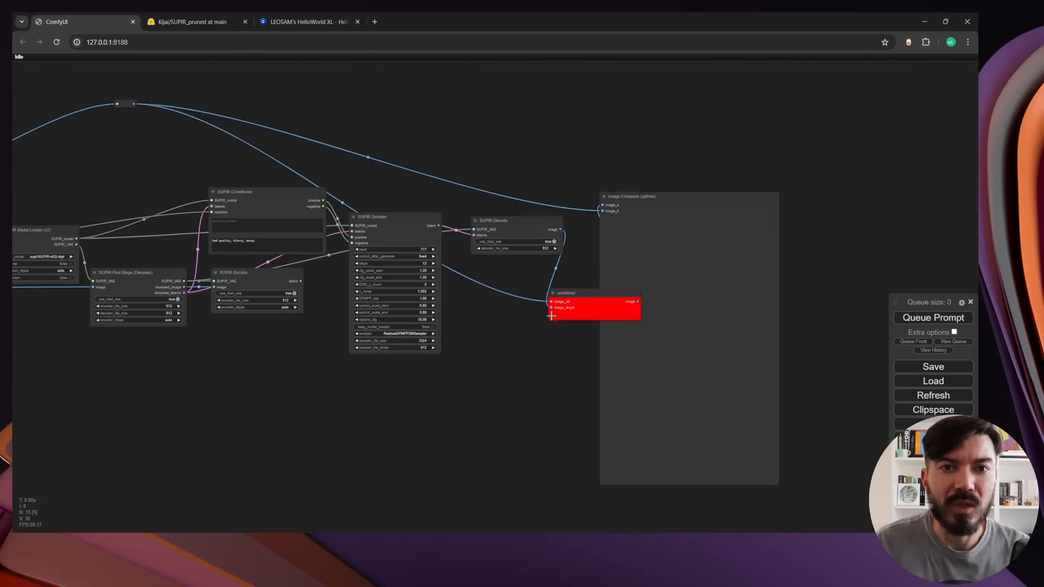
pyautogui.click(933, 424)
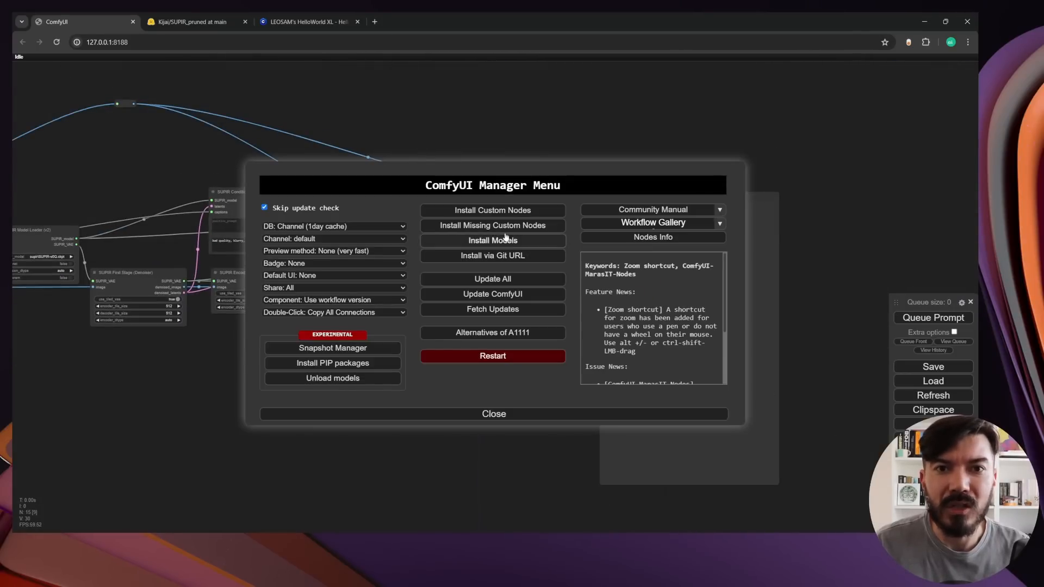
pyautogui.click(499, 226)
pyautogui.click(831, 152)
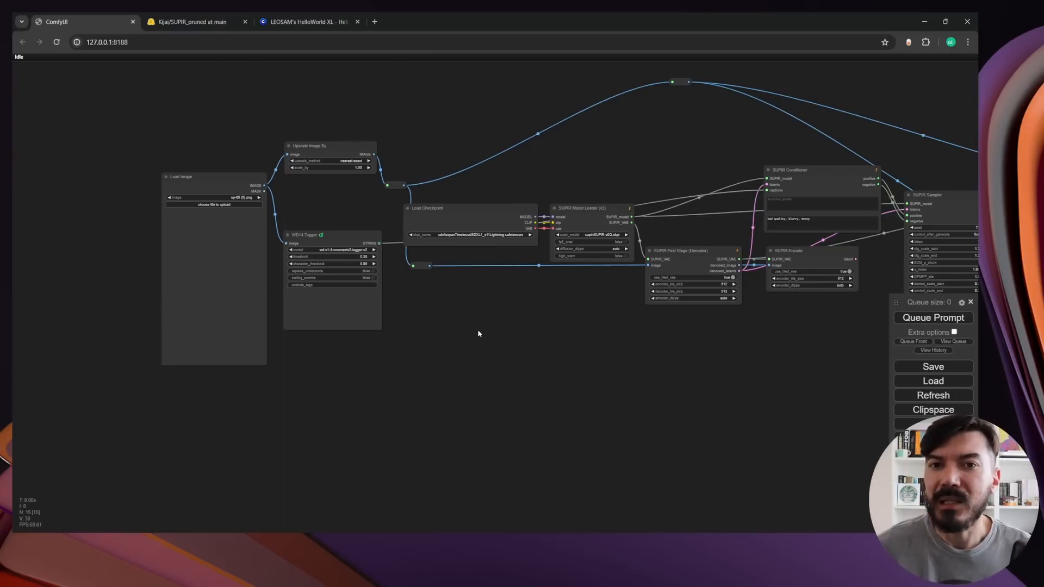
# Load red-truck.png into the Load Image node of the SUPIR workflow and inspect its preview.
pyautogui.scroll(8, 141, 275)
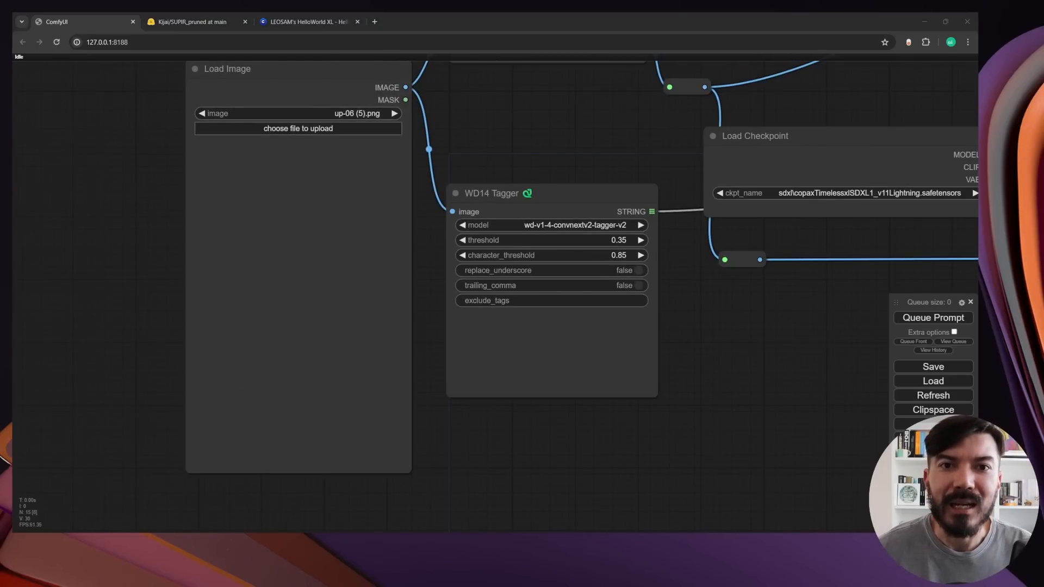
pyautogui.moveTo(13, 308); pyautogui.dragTo(266, 311)
pyautogui.scroll(3, 266, 311)
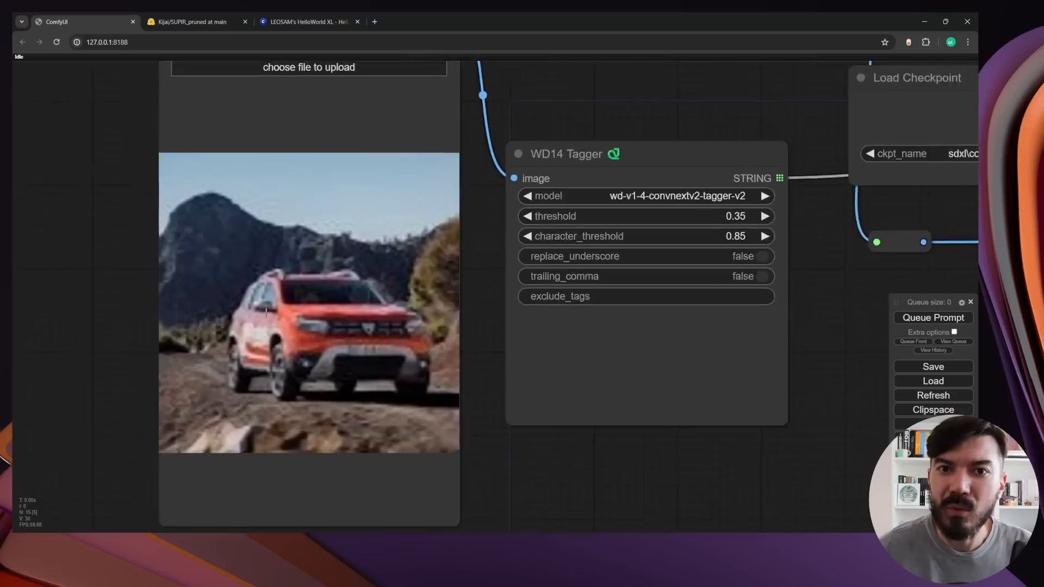
pyautogui.scroll(4, 266, 311)
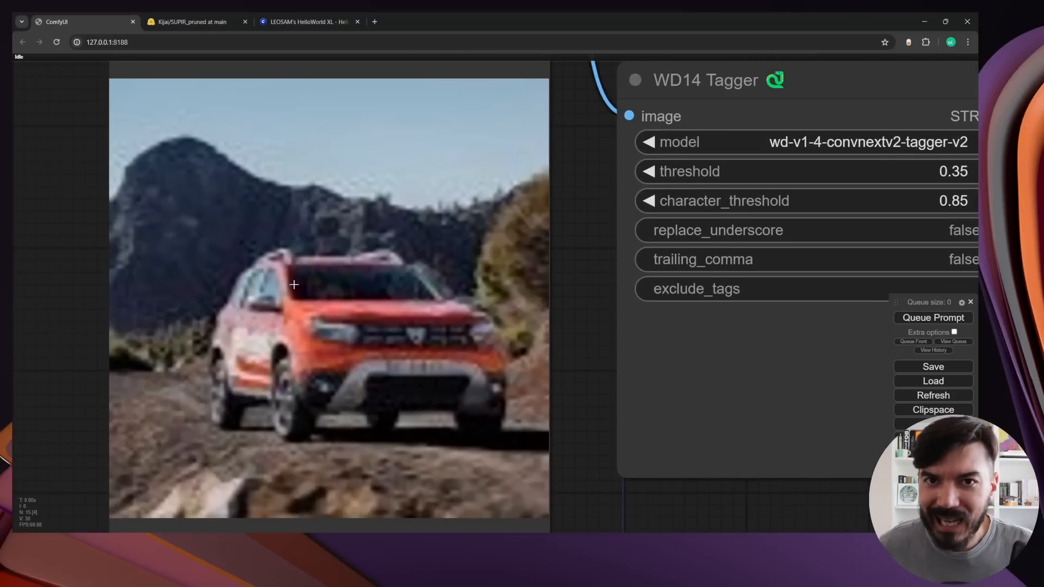
pyautogui.scroll(-5, 563, 361)
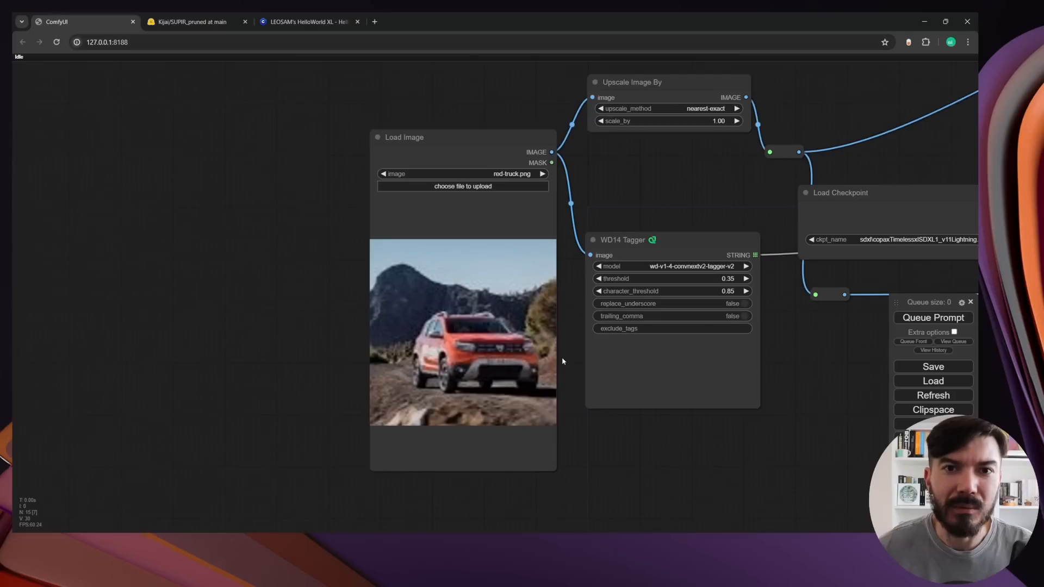
# Examine the settings along the workflow, from the Load Checkpoint and SUPIR Model Loader (v2) nodes to the SUPIR Sampler and SUPIR Decode nodes.
pyautogui.moveTo(717, 188); pyautogui.dragTo(439, 174)
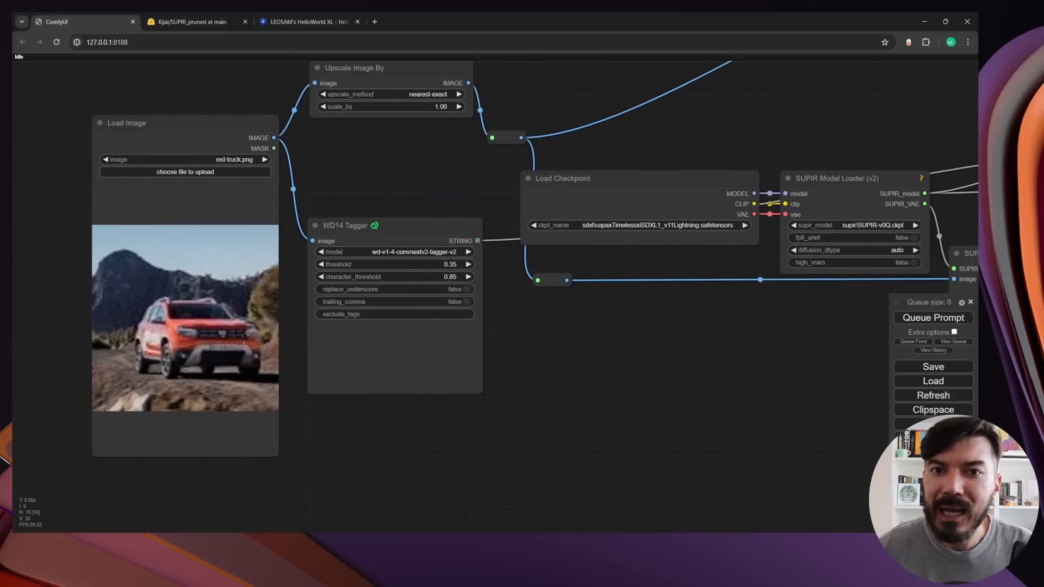
pyautogui.scroll(5, 160, 353)
pyautogui.scroll(-4, 191, 326)
pyautogui.scroll(3, 403, 281)
pyautogui.moveTo(749, 323); pyautogui.dragTo(475, 383)
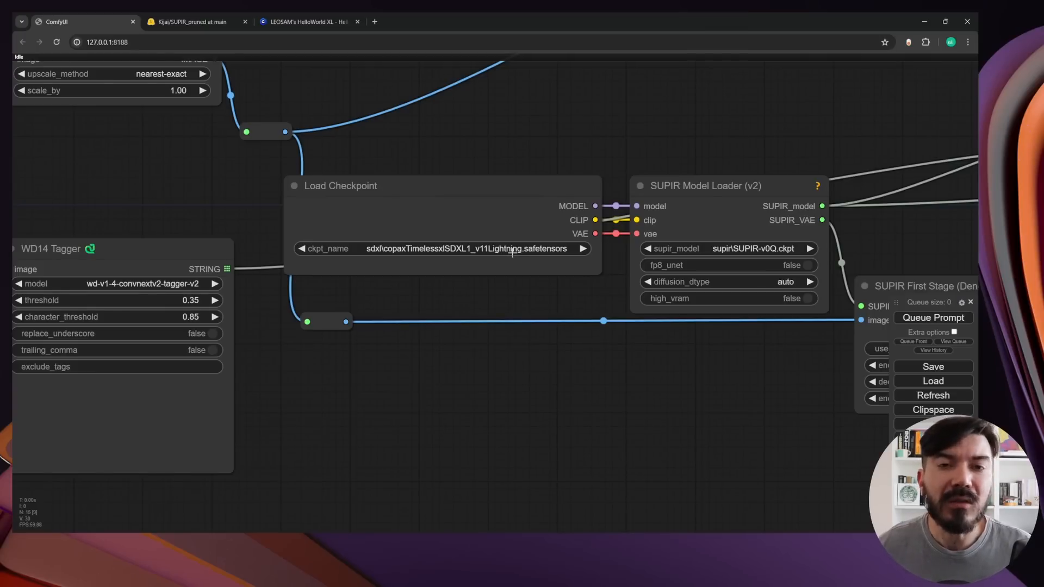
pyautogui.moveTo(766, 421); pyautogui.dragTo(152, 393)
pyautogui.scroll(-2, 530, 427)
pyautogui.moveTo(530, 426); pyautogui.dragTo(234, 422)
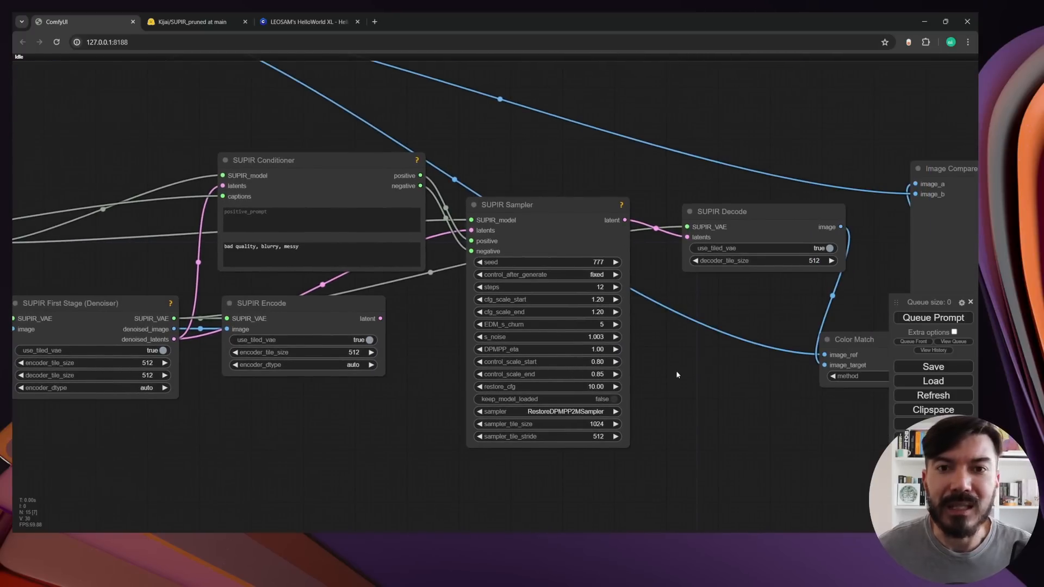
# Queue the prompt to run the SUPIR upscale on the red truck image.
pyautogui.scroll(-5, 672, 413)
pyautogui.scroll(-1, 672, 414)
pyautogui.click(904, 321)
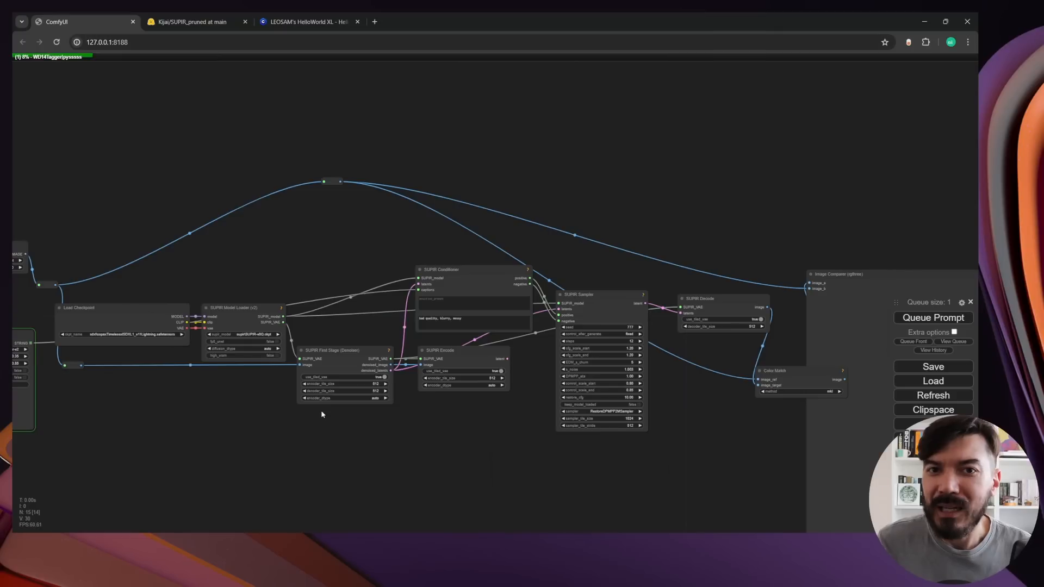
pyautogui.moveTo(187, 433); pyautogui.dragTo(262, 407)
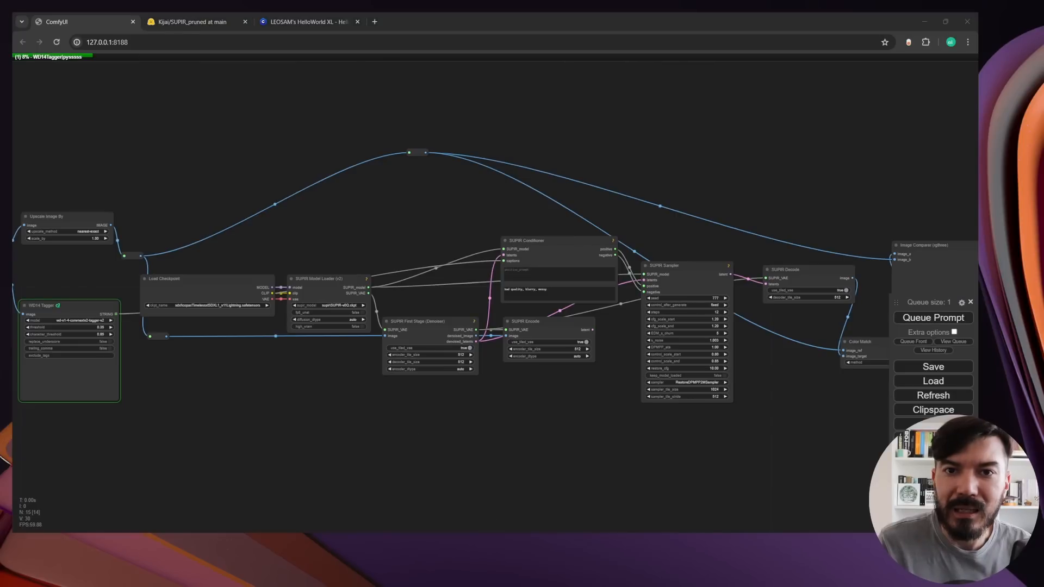
pyautogui.click(773, 383)
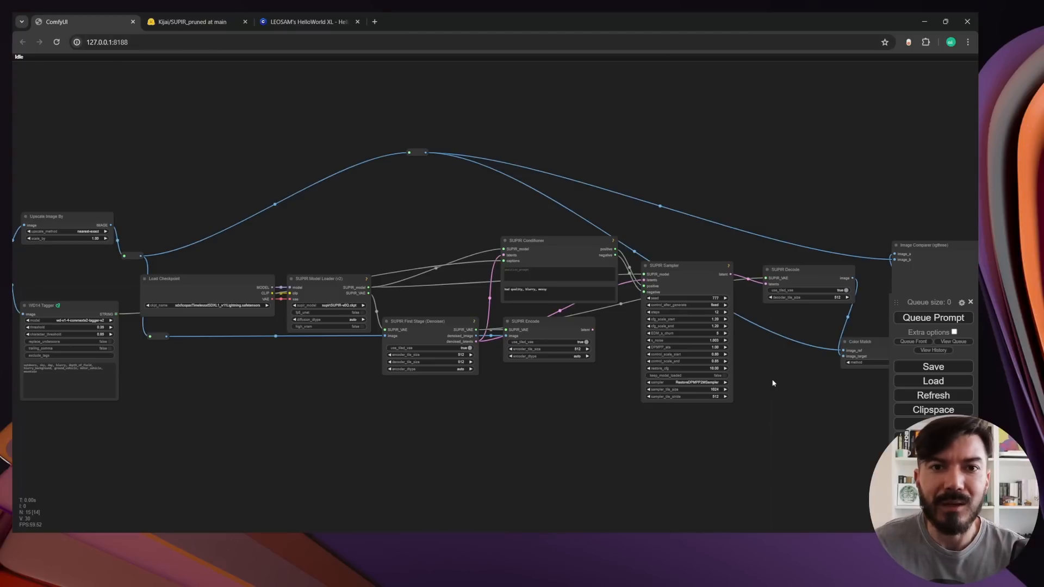
# Move the Color Match node off the Image Comparer node so that it no longer overlaps the comparison image.
pyautogui.moveTo(773, 383); pyautogui.dragTo(294, 301)
pyautogui.scroll(5, 373, 341)
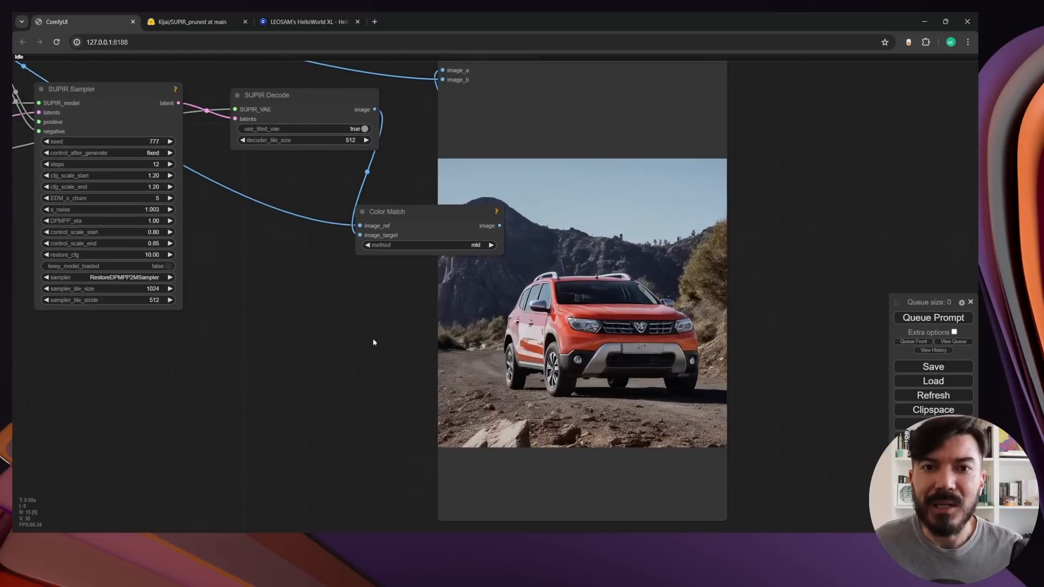
pyautogui.moveTo(401, 208); pyautogui.dragTo(306, 212)
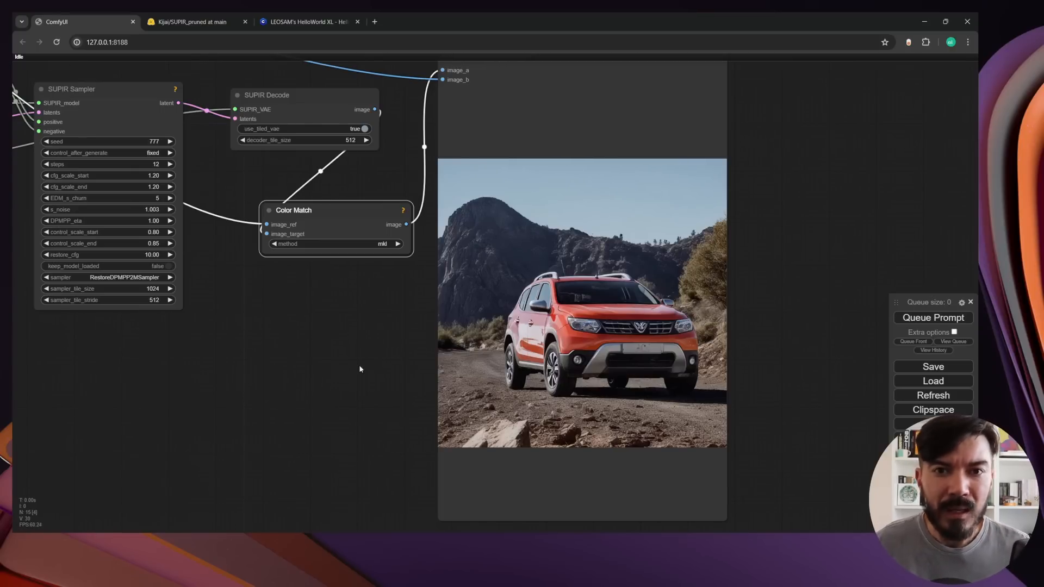
# Examine the upscaled red truck in the Image Comparer node up close and review the complete workflow from input to result.
pyautogui.scroll(3, 359, 370)
pyautogui.moveTo(361, 368); pyautogui.dragTo(217, 361)
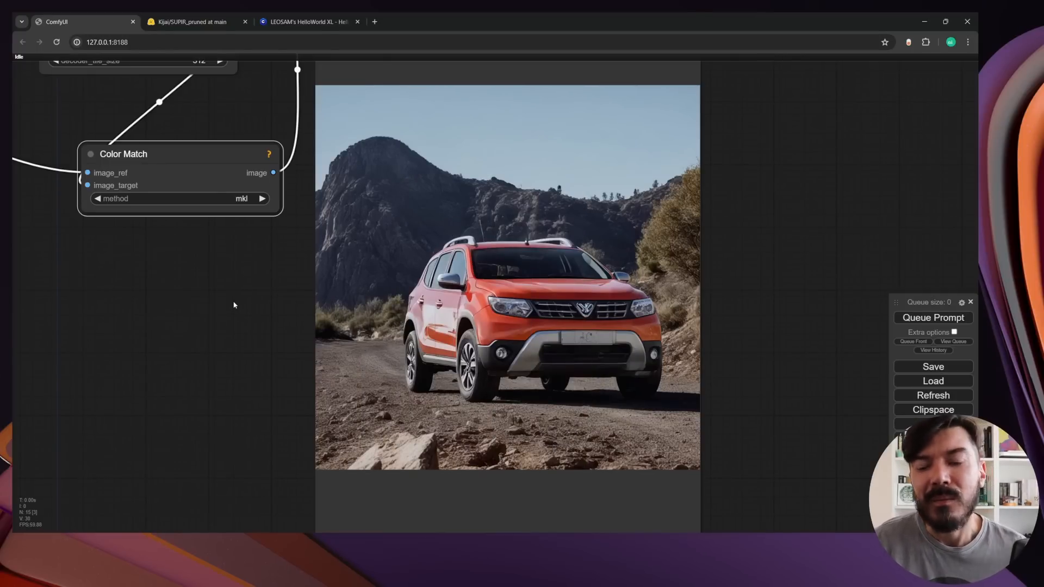
pyautogui.scroll(-8, 234, 305)
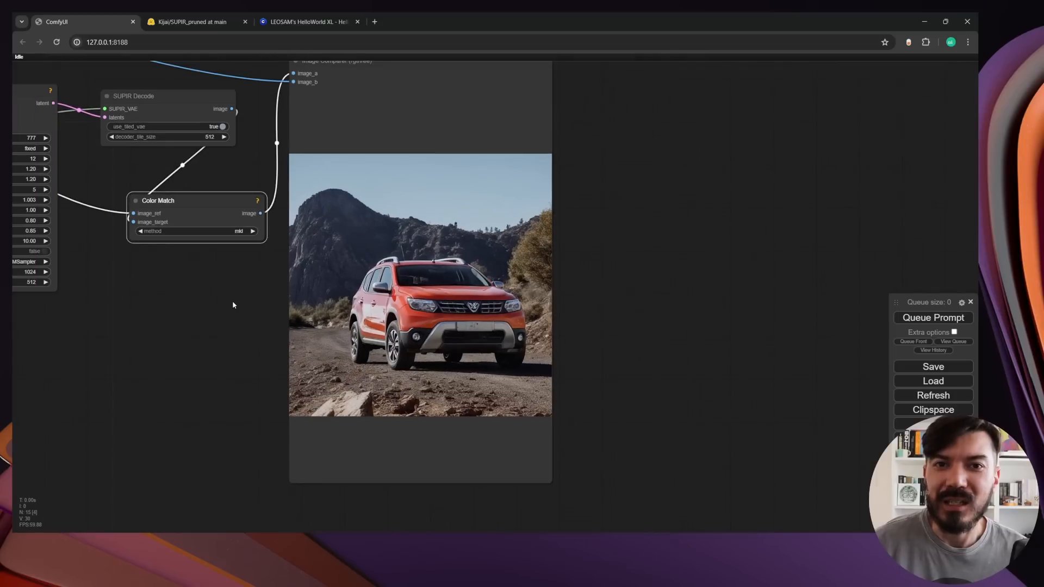
pyautogui.scroll(-2, 233, 305)
pyautogui.moveTo(233, 305); pyautogui.dragTo(687, 293)
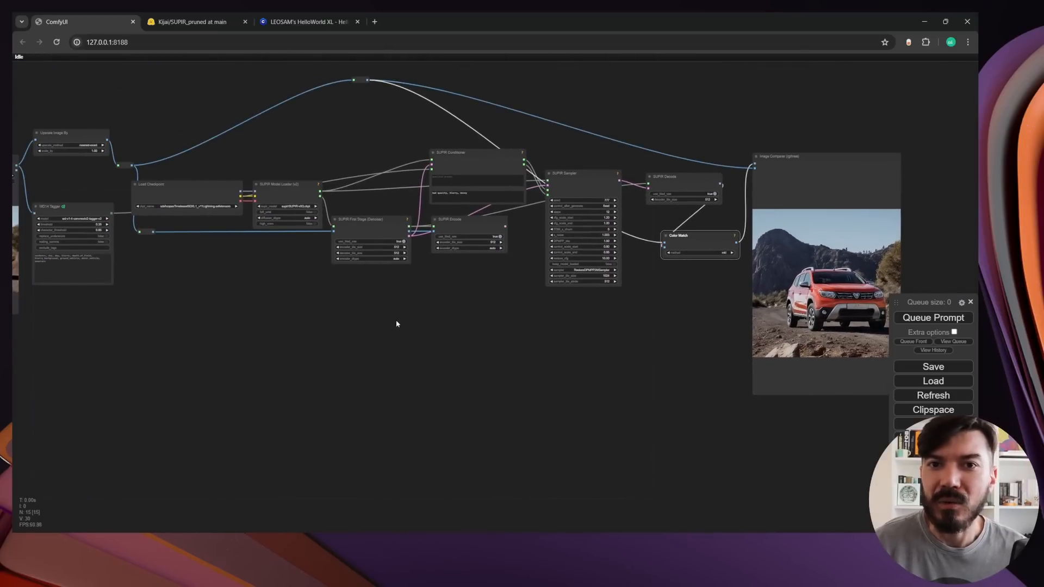
pyautogui.scroll(-1, 375, 332)
pyautogui.moveTo(365, 333); pyautogui.dragTo(432, 320)
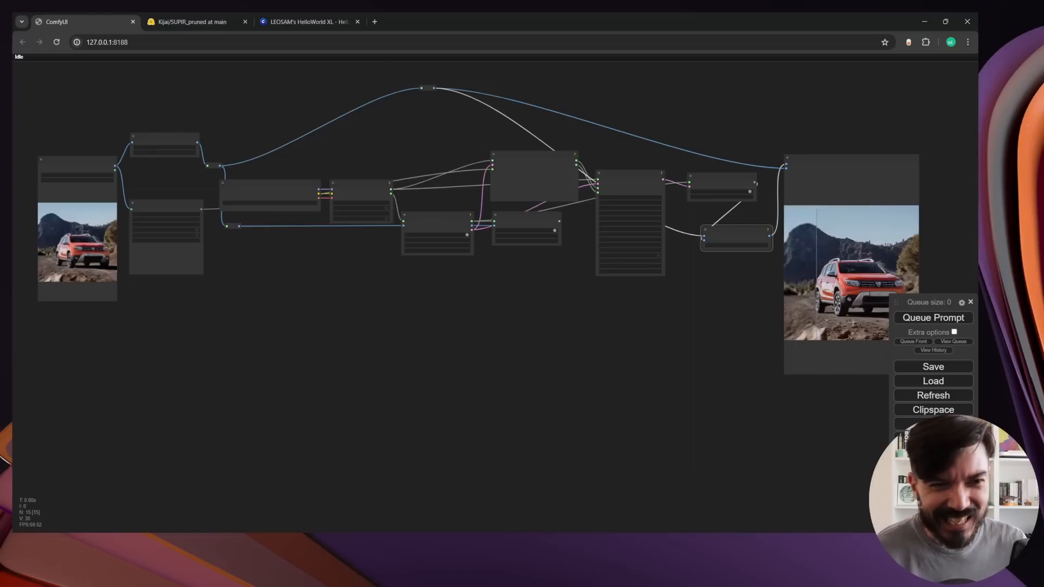
pyautogui.moveTo(744, 334); pyautogui.dragTo(402, 356)
pyautogui.scroll(10, 402, 353)
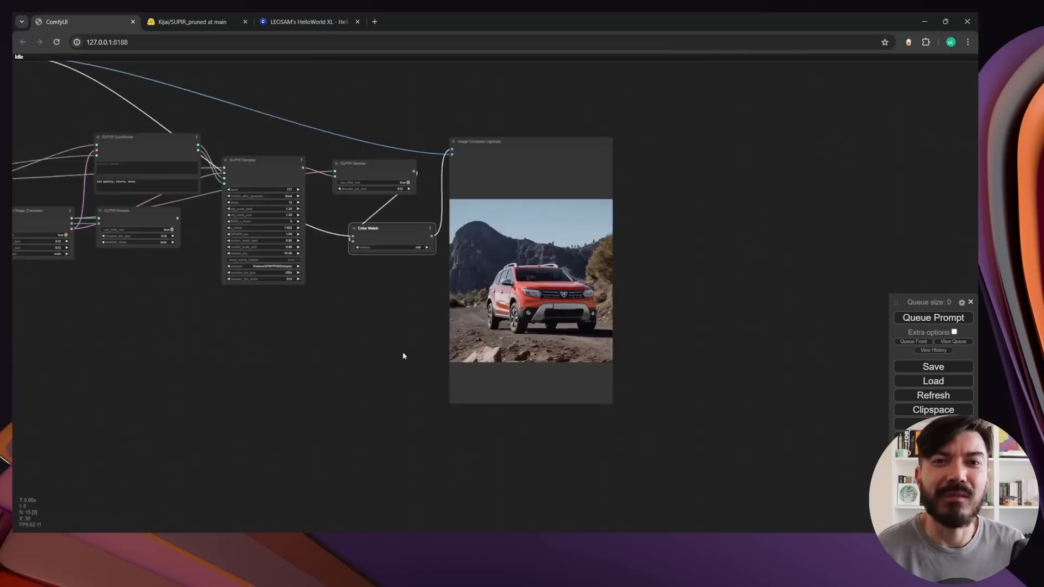
pyautogui.moveTo(425, 288); pyautogui.dragTo(200, 368)
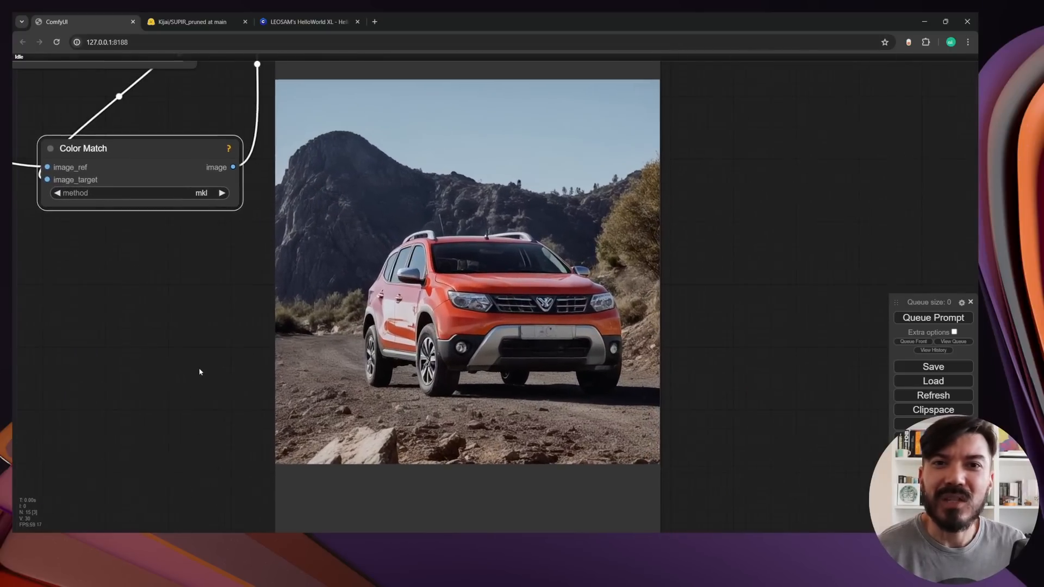
pyautogui.scroll(-1, 200, 368)
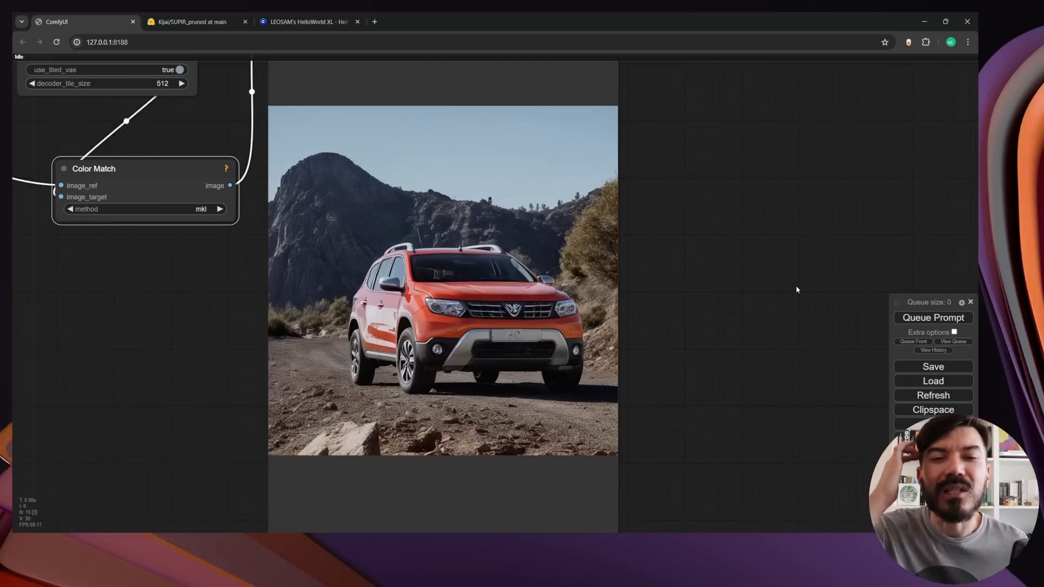
pyautogui.scroll(-3, 693, 314)
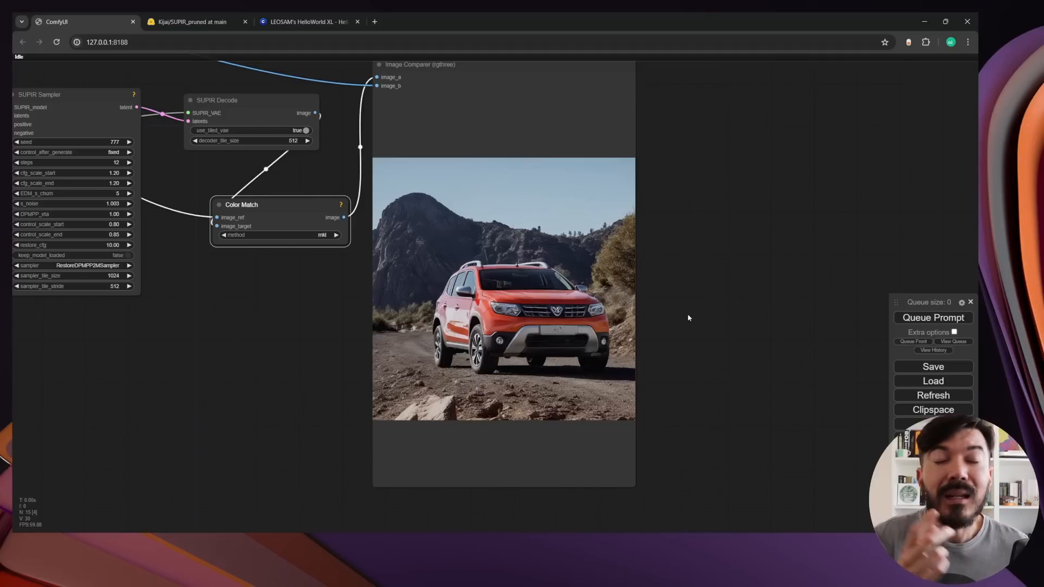
pyautogui.scroll(-3, 679, 324)
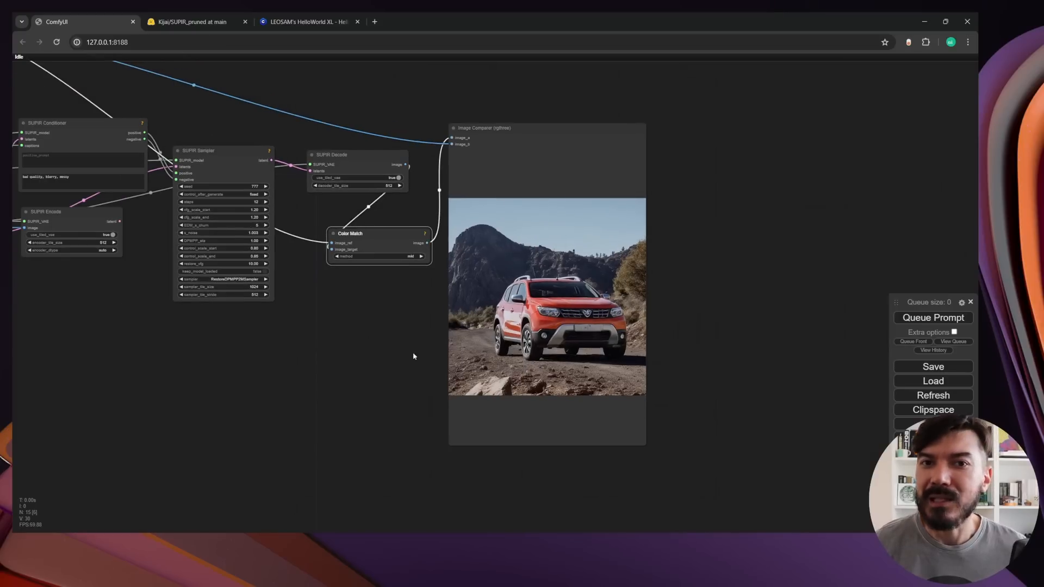
pyautogui.scroll(-4, 376, 364)
pyautogui.scroll(-1, 282, 385)
pyautogui.moveTo(282, 385); pyautogui.dragTo(570, 338)
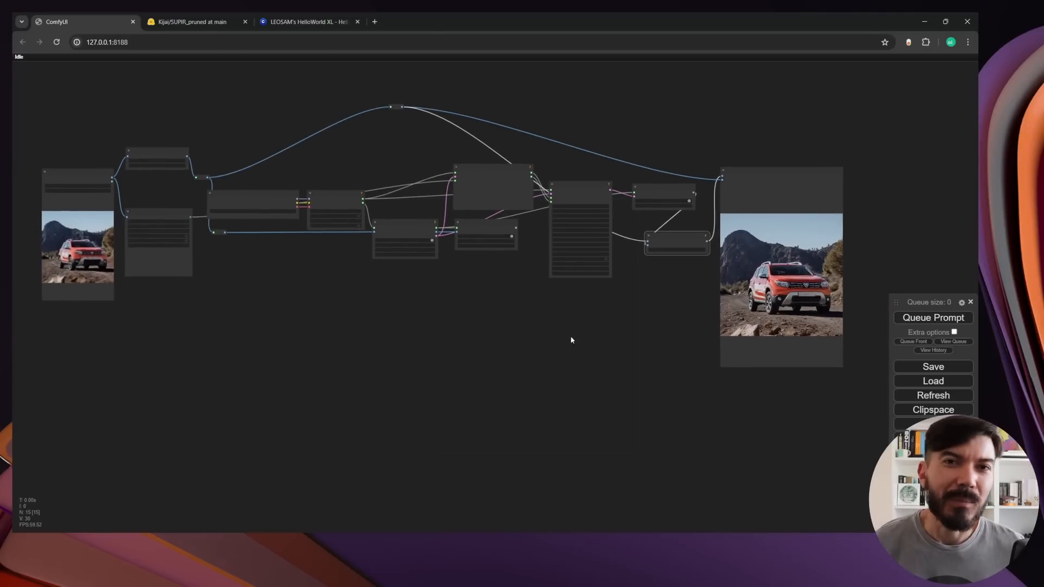